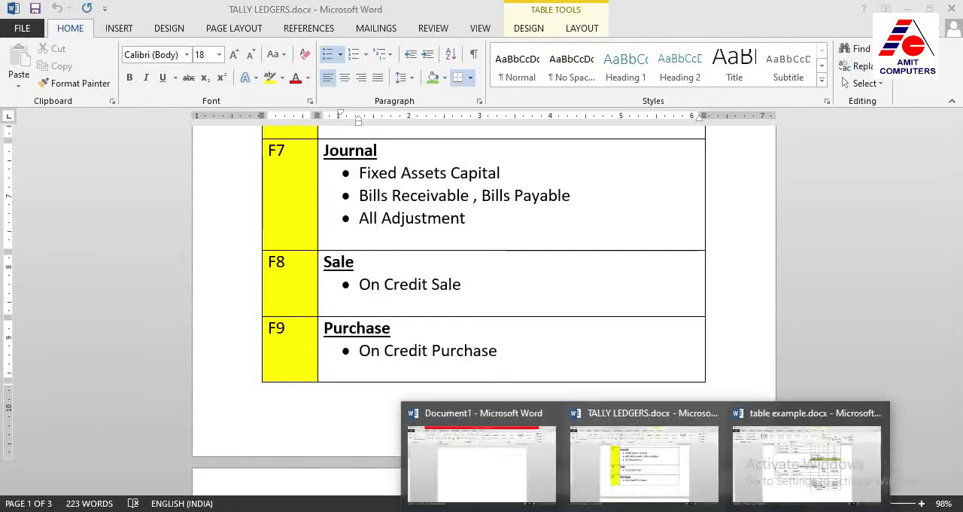
# Switch to table example.docx, look over its invoice charge tables, and return to the blank Document1
pyautogui.click(798, 475)
pyautogui.scroll(2, 455, 290)
pyautogui.scroll(4, 456, 290)
pyautogui.moveTo(959, 225); pyautogui.dragTo(959, 236)
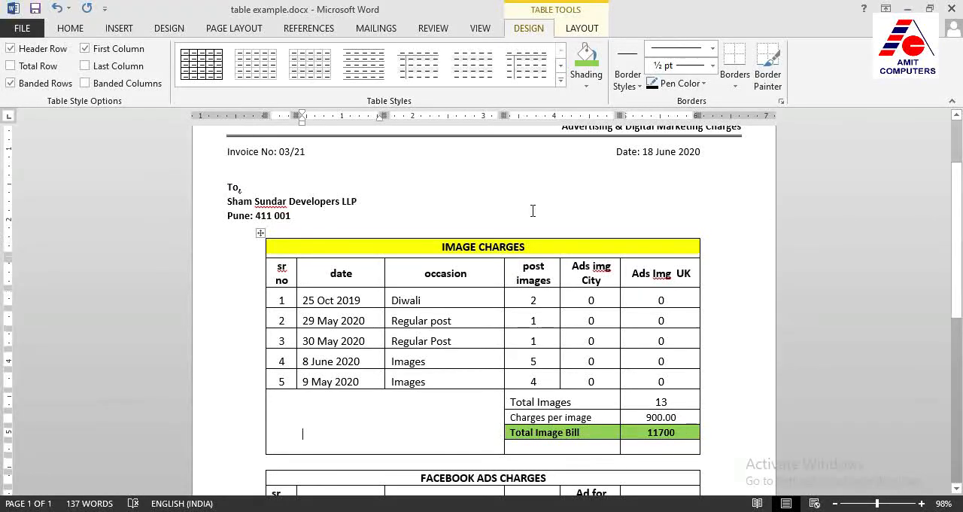
pyautogui.scroll(-6, 343, 275)
pyautogui.scroll(-2, 443, 262)
pyautogui.scroll(6, 443, 263)
pyautogui.scroll(4, 371, 243)
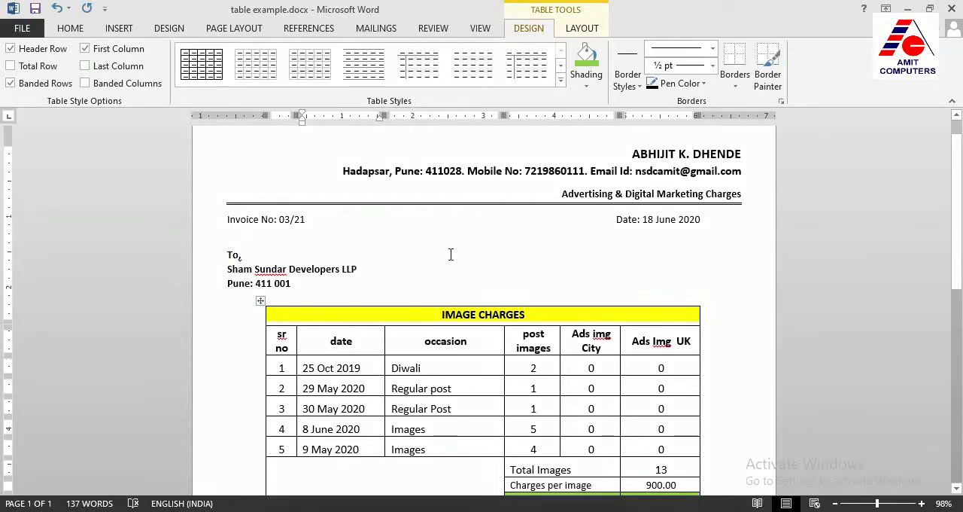
pyautogui.click(475, 445)
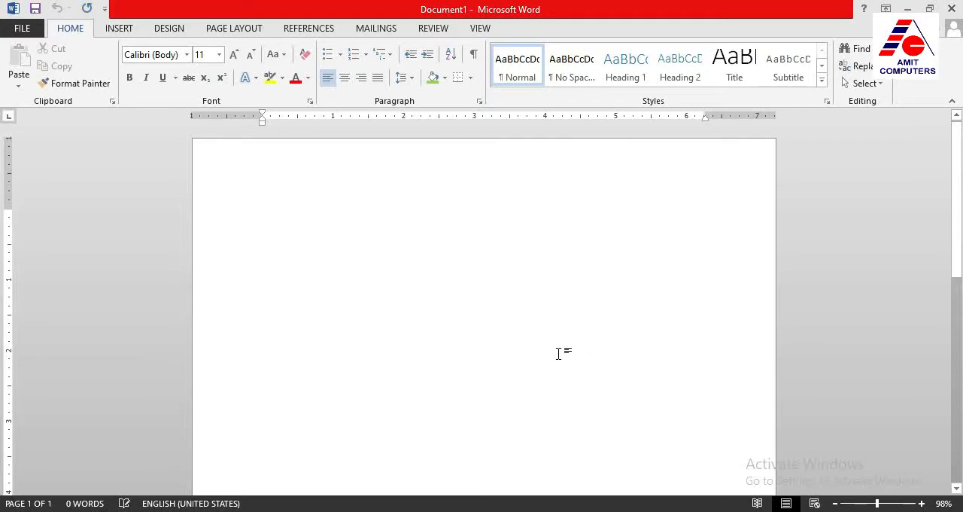
# Insert a table with 3 columns and 5 rows, keeping the fixed automatic column width
pyautogui.click(120, 30)
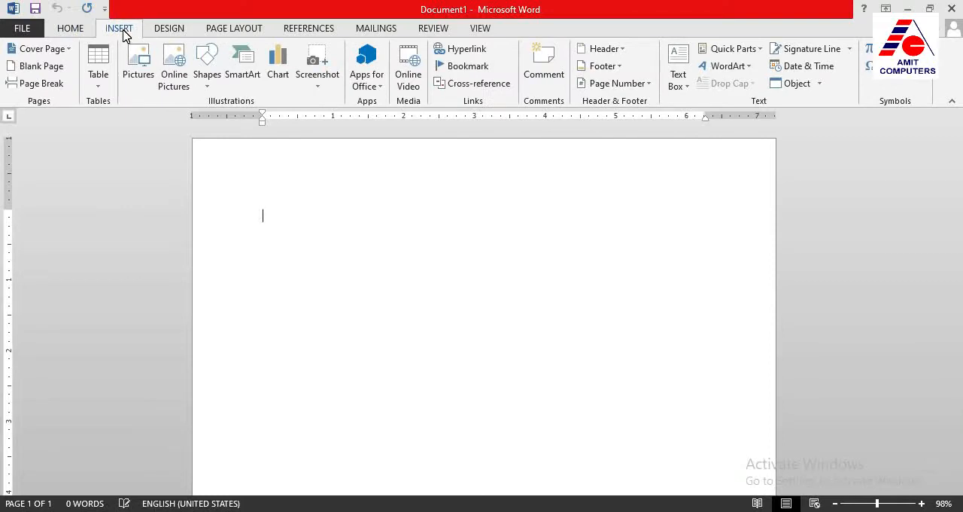
pyautogui.click(101, 90)
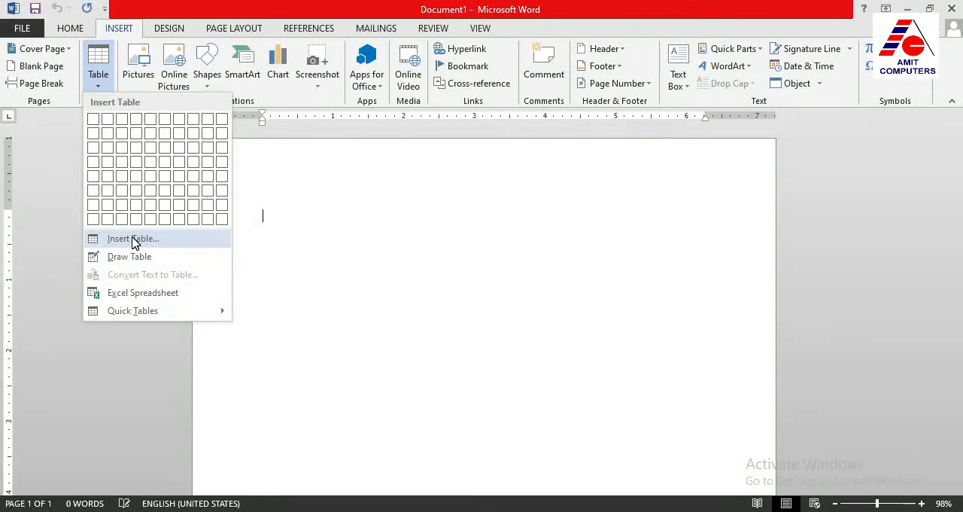
pyautogui.click(132, 239)
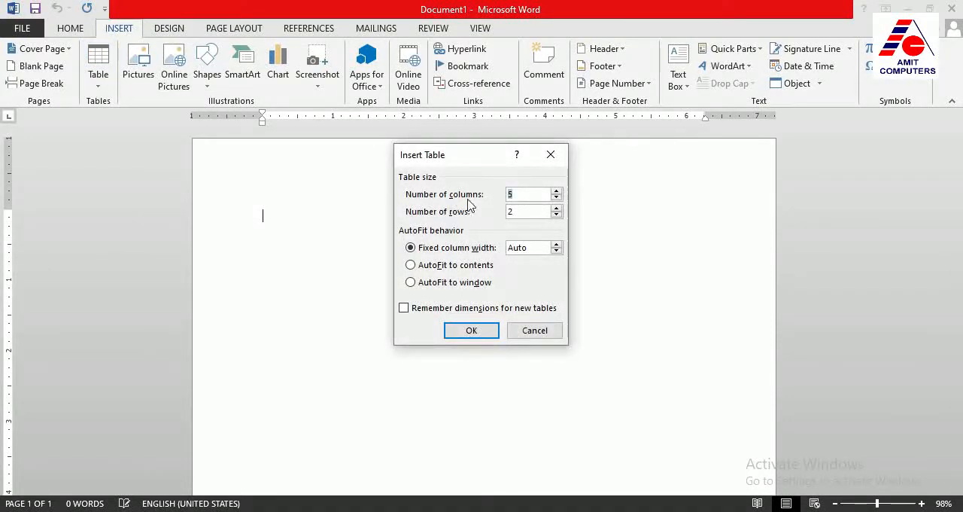
pyautogui.click(557, 199)
pyautogui.click(557, 198)
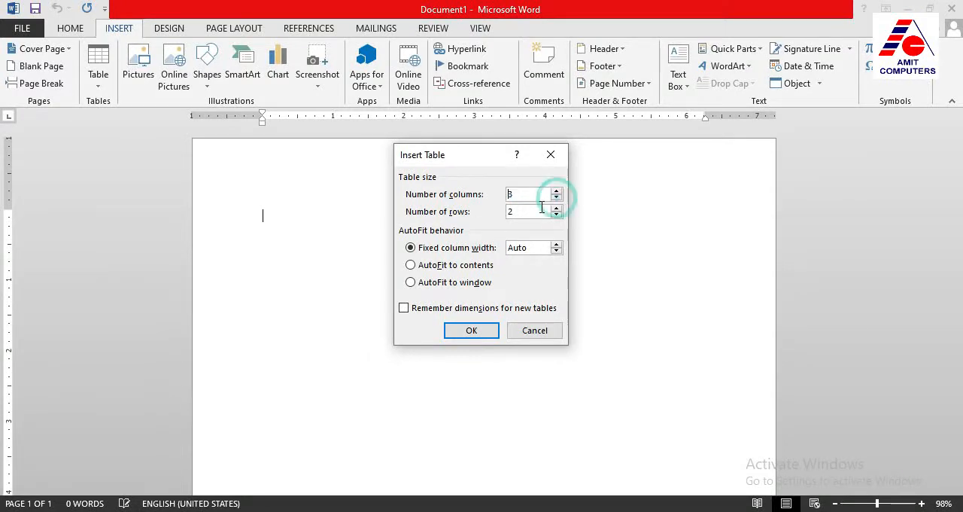
pyautogui.click(557, 208)
pyautogui.click(557, 208)
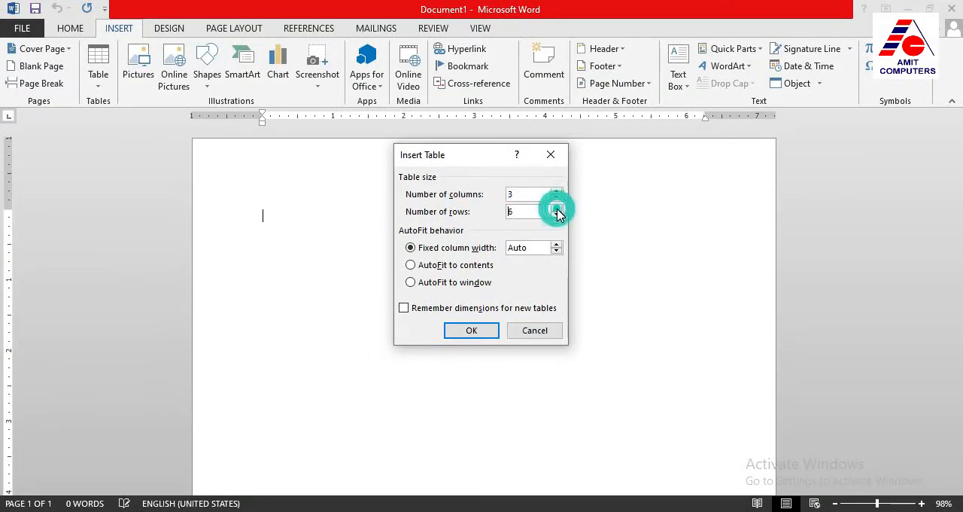
pyautogui.click(556, 208)
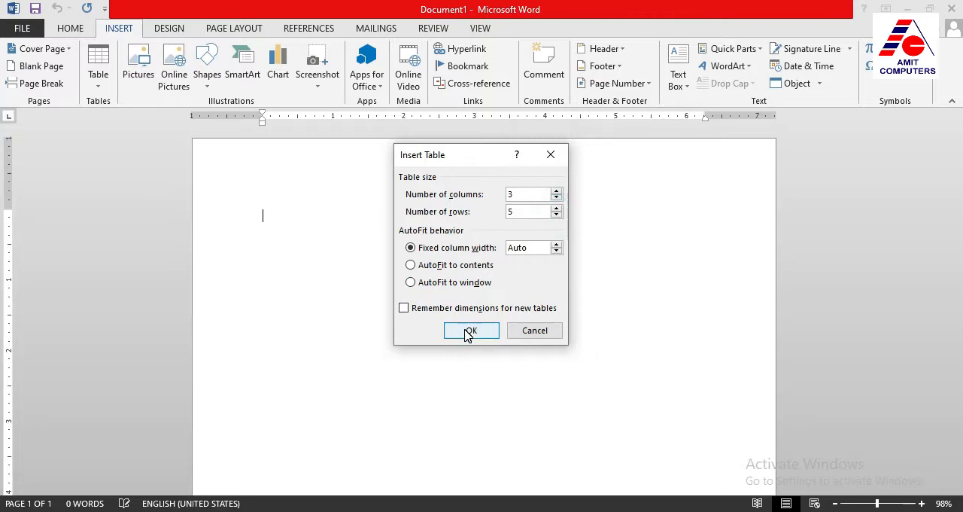
pyautogui.click(468, 333)
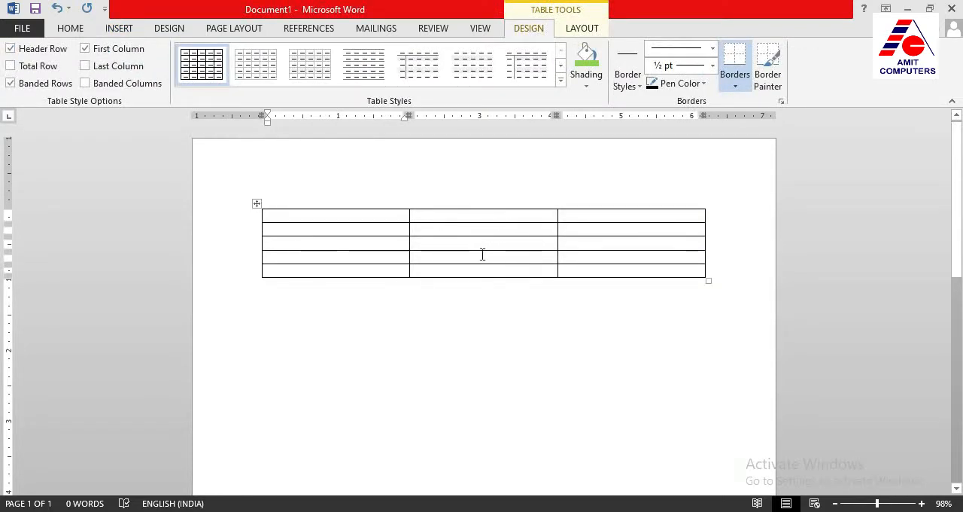
# Select the table's columns one by one, followed by its first three rows individually
pyautogui.click(364, 280)
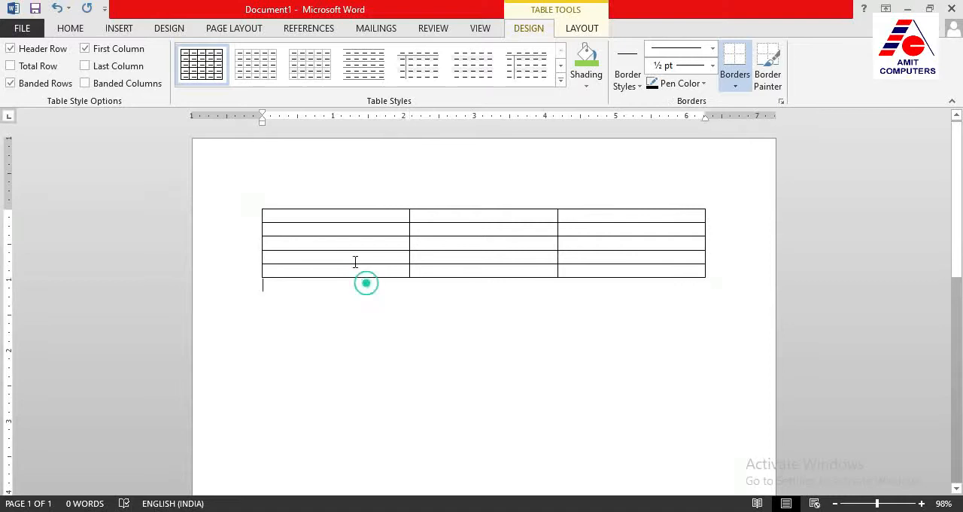
pyautogui.click(327, 206)
pyautogui.click(434, 206)
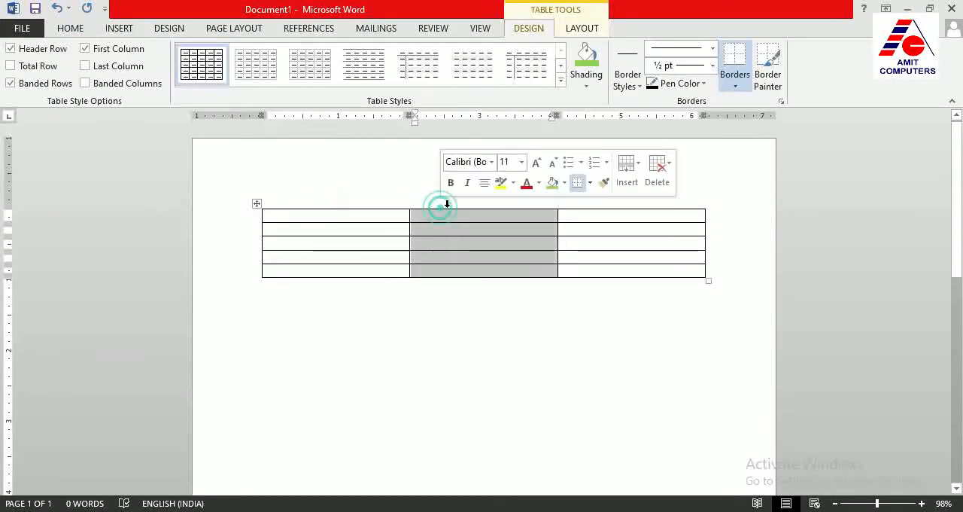
pyautogui.click(581, 203)
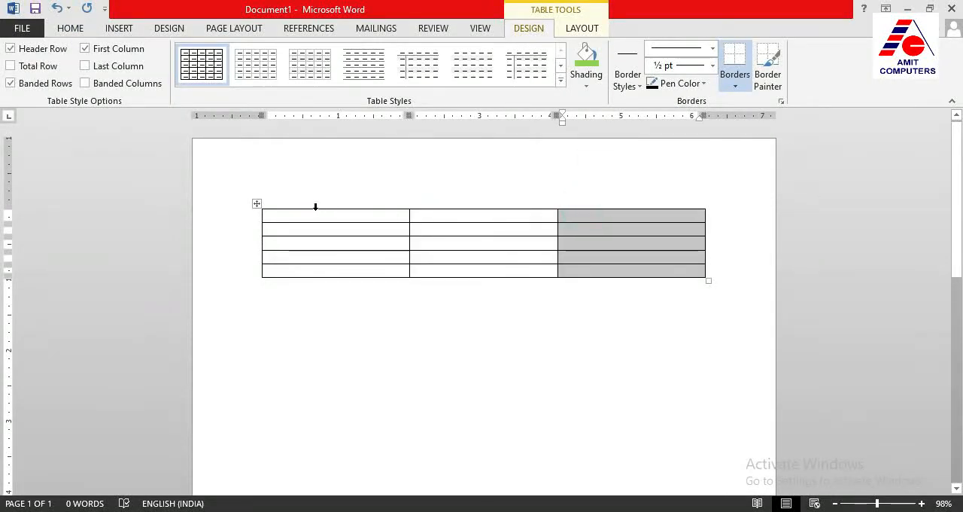
pyautogui.click(251, 216)
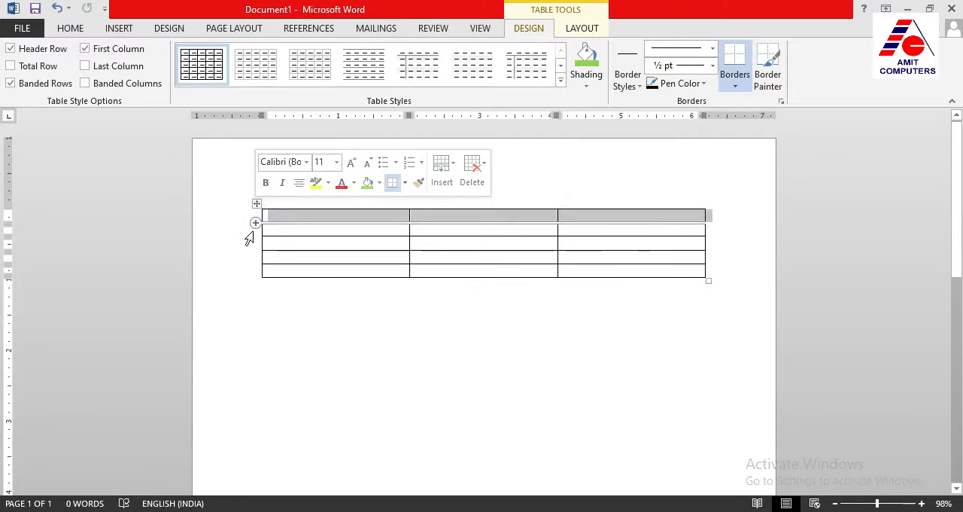
pyautogui.click(249, 231)
pyautogui.click(251, 242)
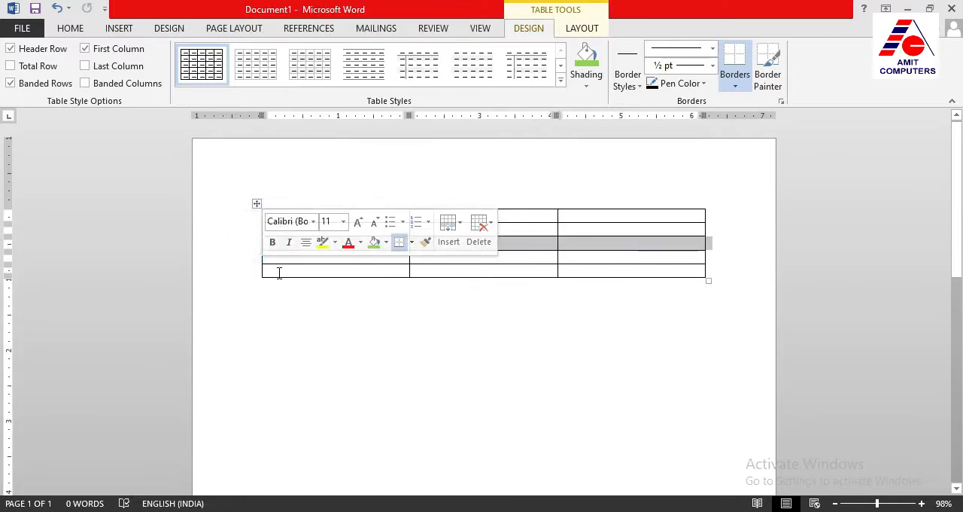
# Place the cursor in the individual cells across the table's first row and down its first column
pyautogui.click(278, 272)
pyautogui.click(290, 217)
pyautogui.click(466, 216)
pyautogui.click(596, 214)
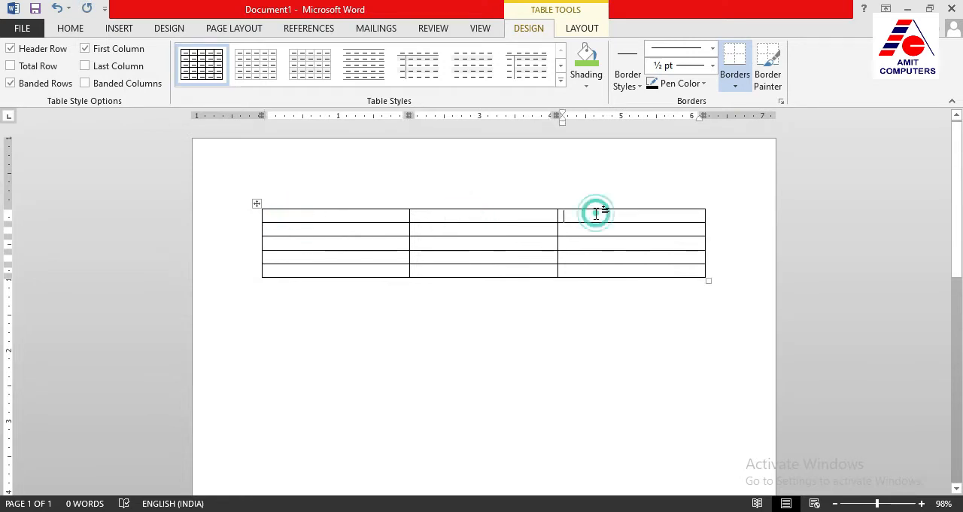
pyautogui.click(282, 216)
pyautogui.click(281, 227)
pyautogui.click(278, 257)
pyautogui.click(276, 269)
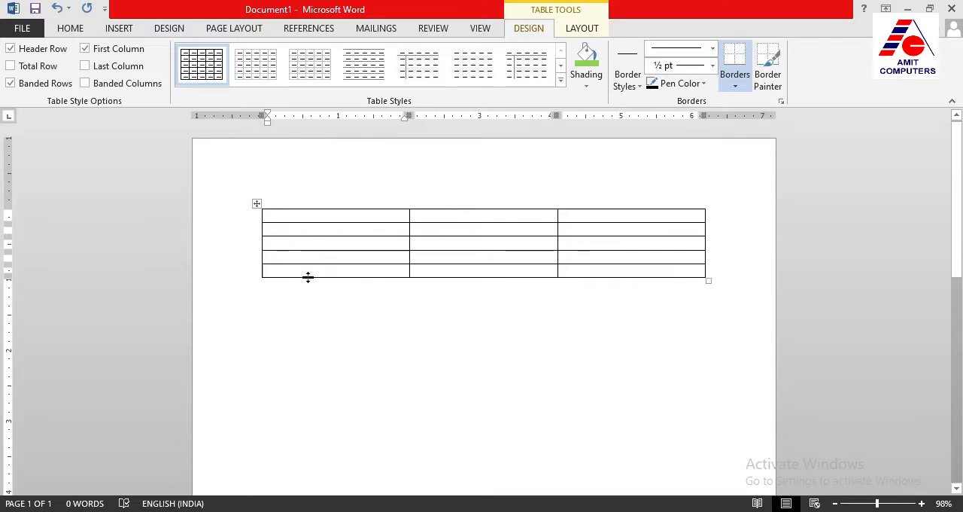
pyautogui.click(286, 255)
pyautogui.click(282, 243)
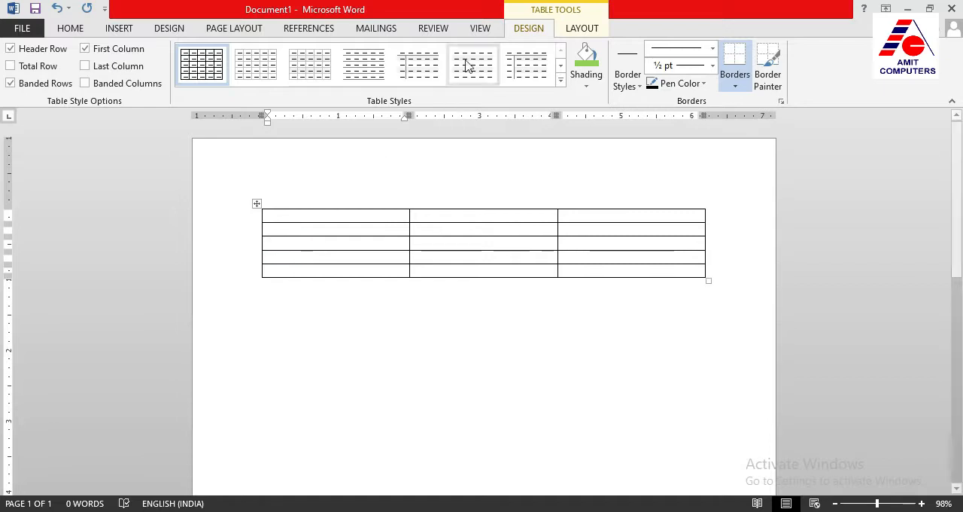
# Compare the table Design and Layout tools, placing the cursor inside and outside the table to examine when they are available
pyautogui.click(578, 32)
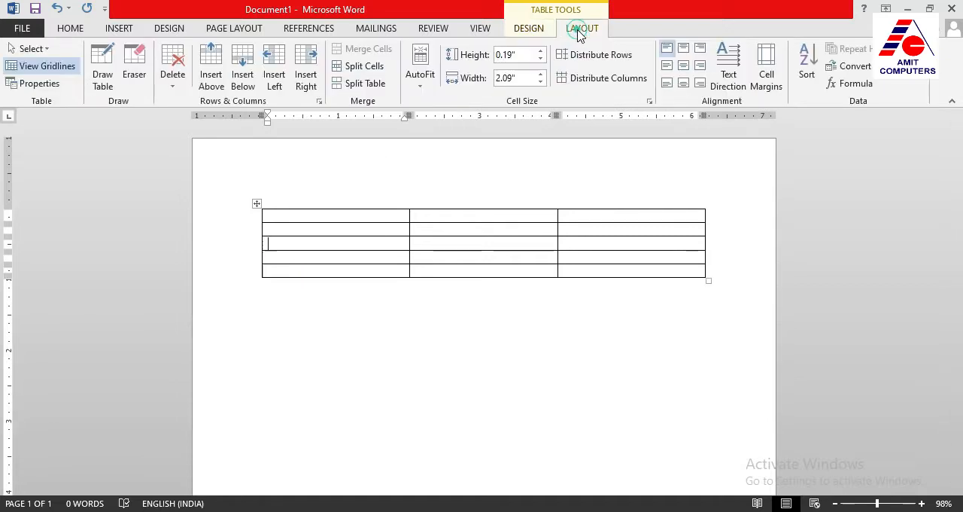
pyautogui.click(537, 33)
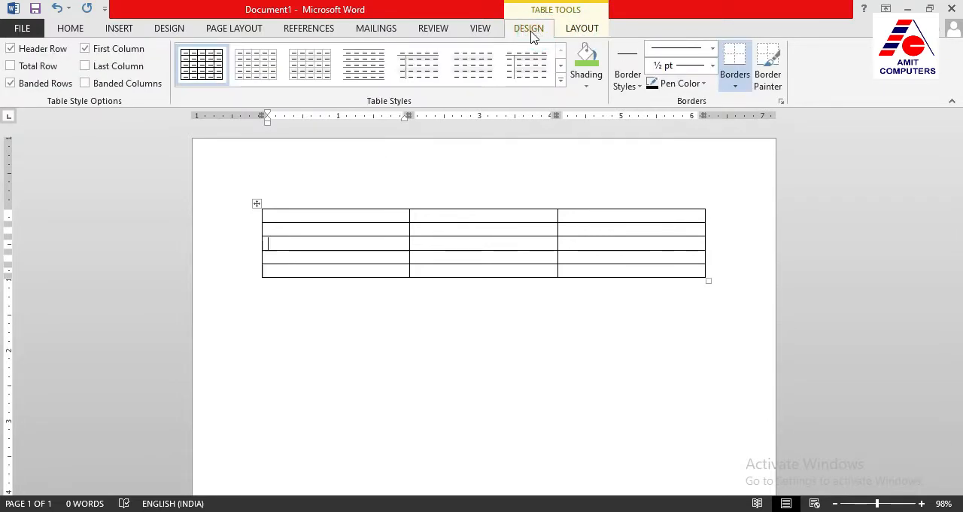
pyautogui.click(576, 33)
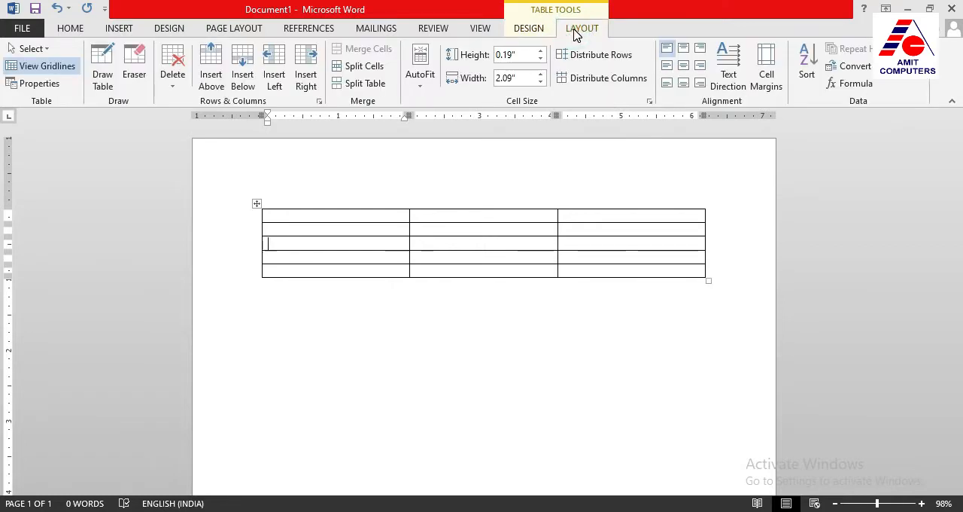
pyautogui.click(284, 299)
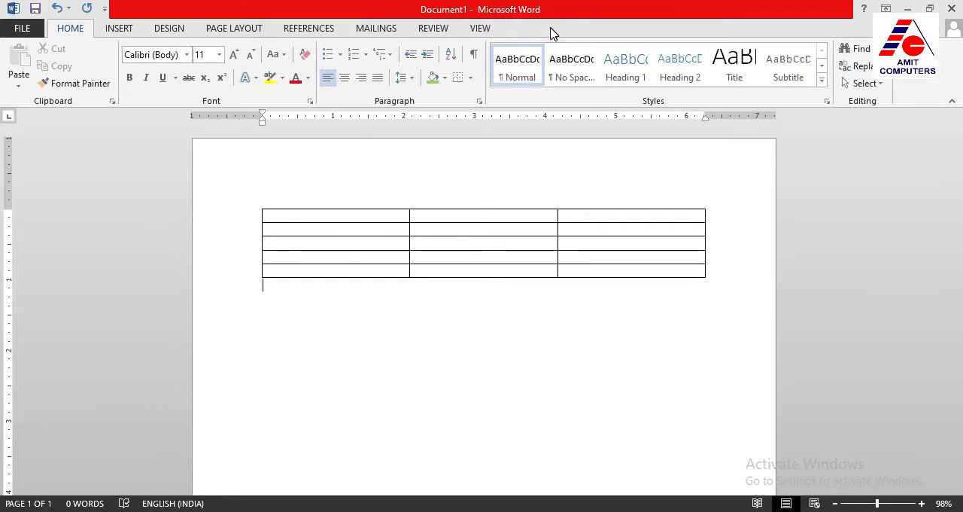
pyautogui.click(322, 244)
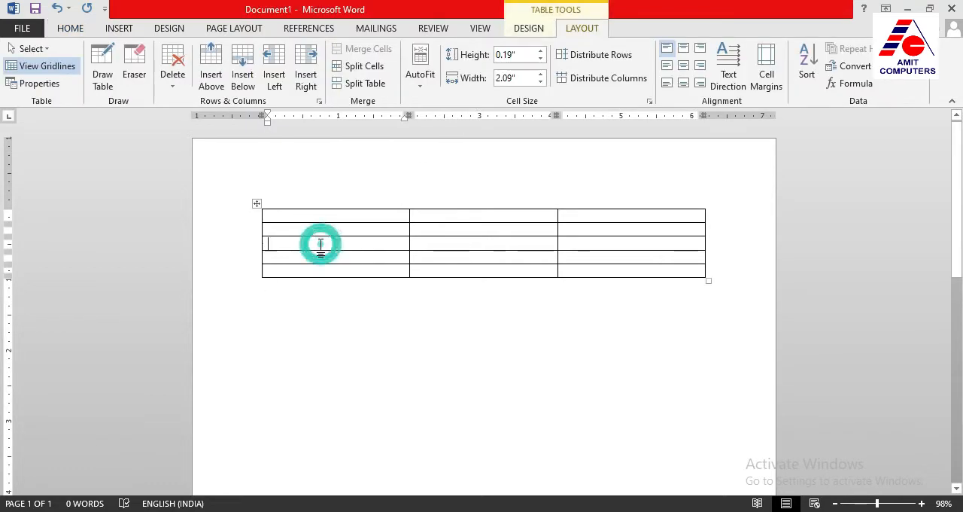
pyautogui.click(530, 28)
pyautogui.click(572, 29)
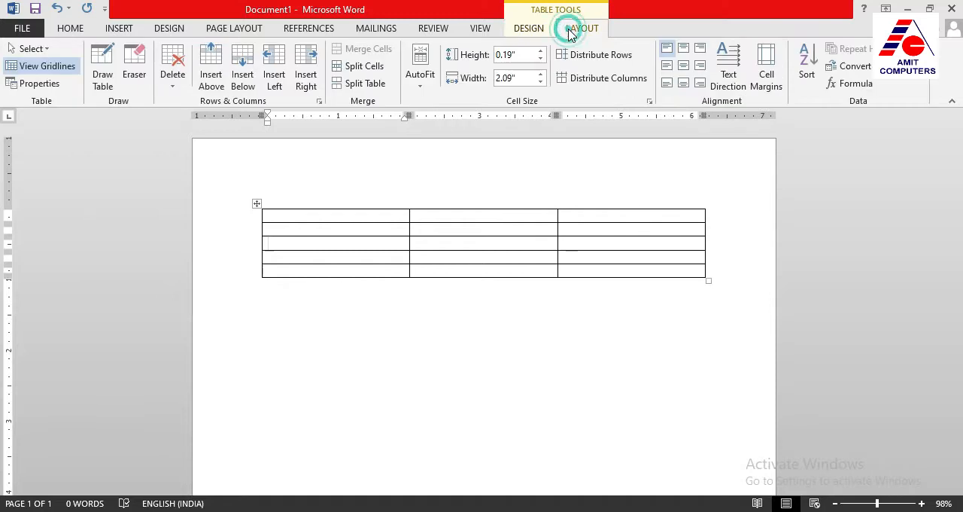
pyautogui.click(531, 30)
pyautogui.click(571, 28)
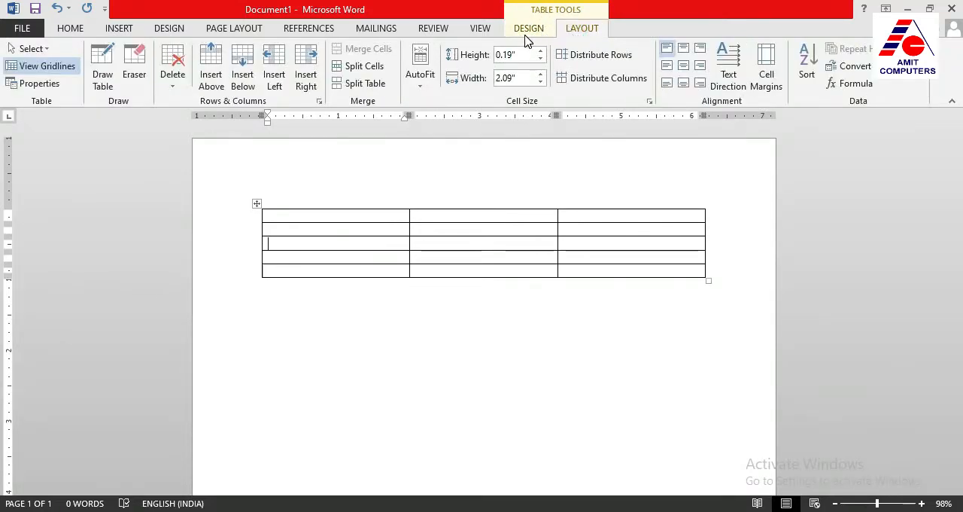
pyautogui.click(319, 235)
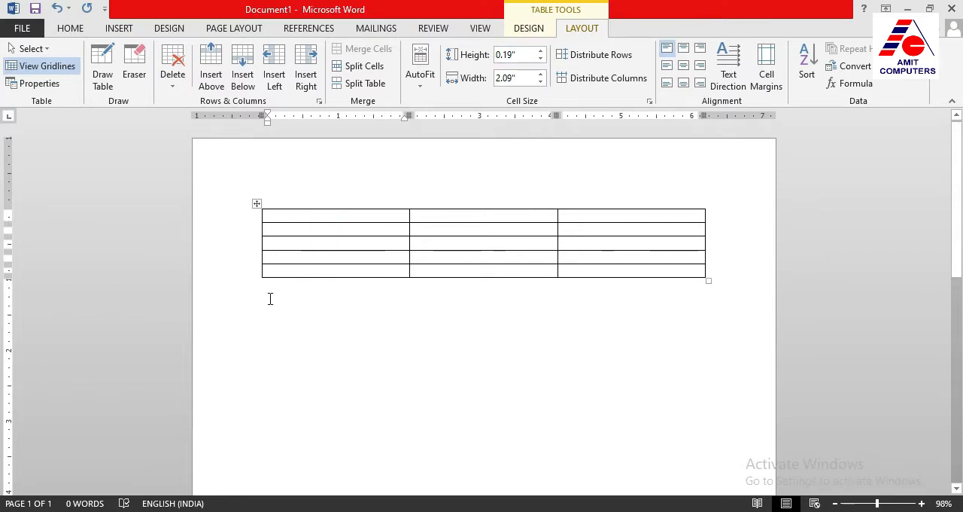
pyautogui.click(271, 297)
pyautogui.click(319, 242)
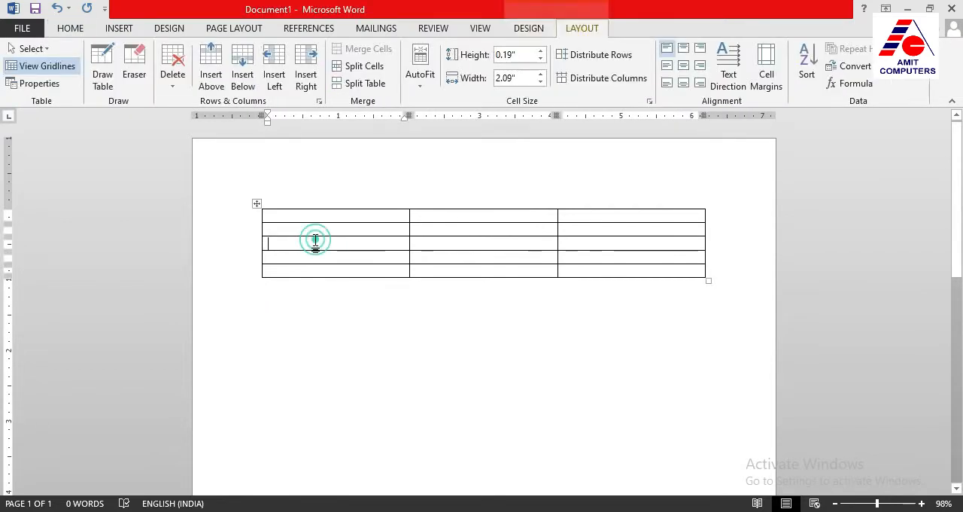
pyautogui.click(532, 29)
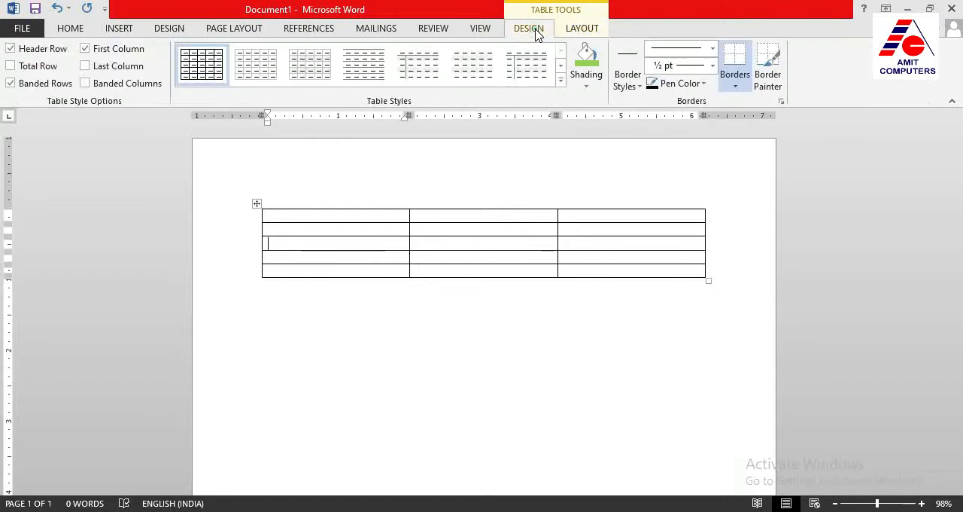
pyautogui.click(576, 30)
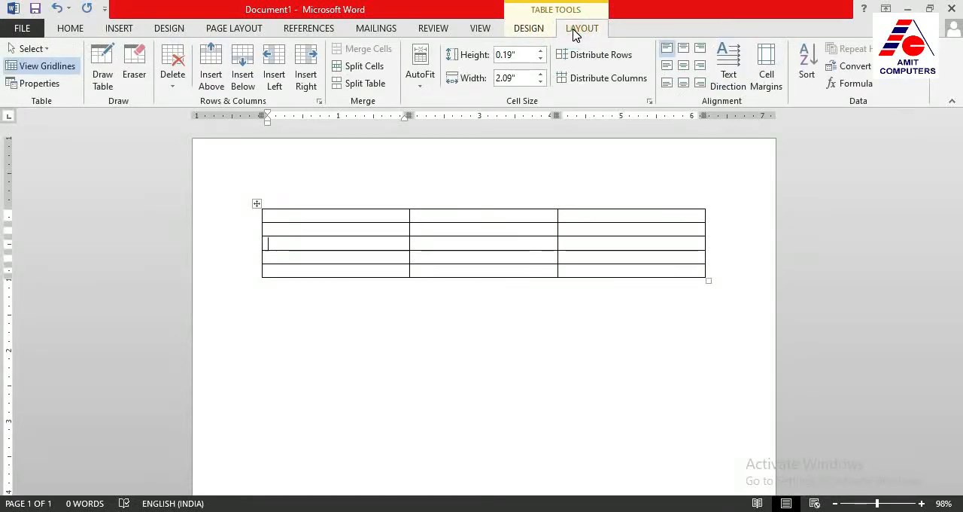
# Place the cursor in the table's cells and delete the entire table
pyautogui.click(283, 268)
pyautogui.click(280, 258)
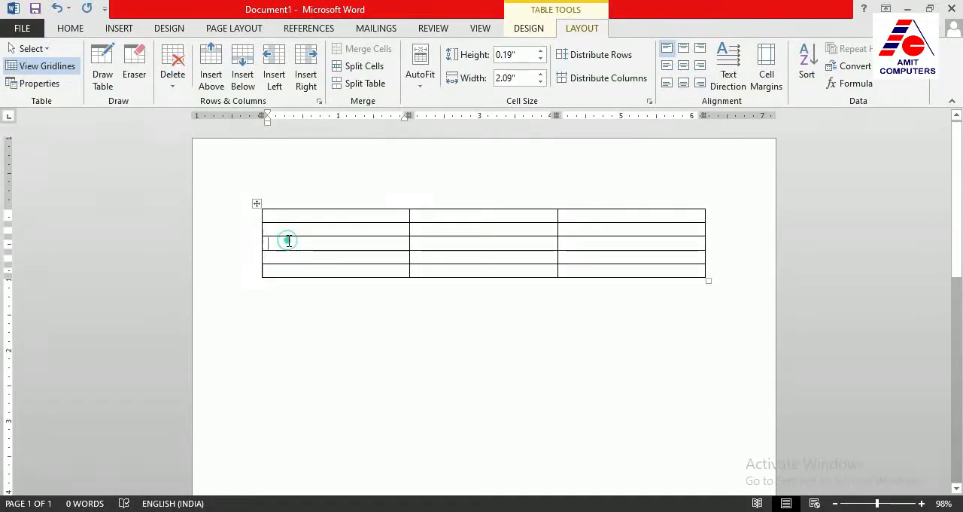
pyautogui.click(432, 229)
pyautogui.click(431, 244)
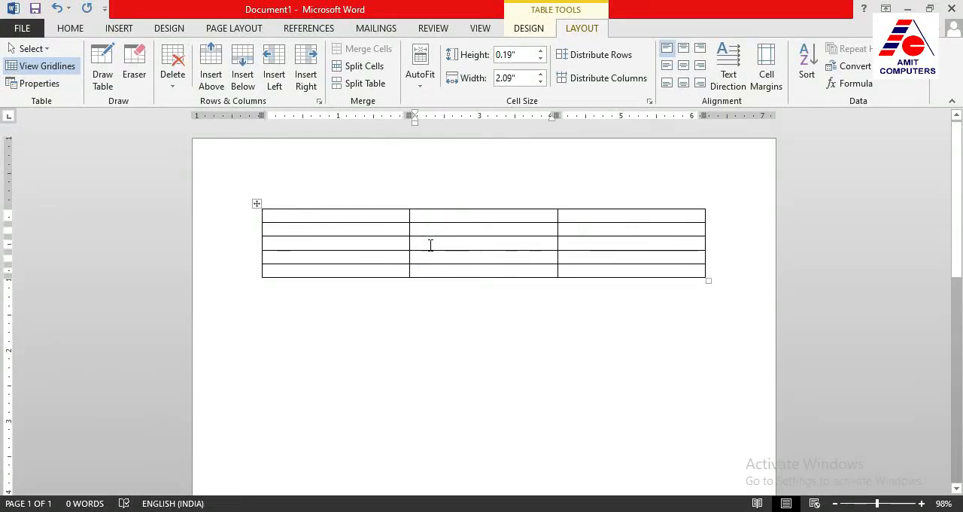
pyautogui.click(173, 79)
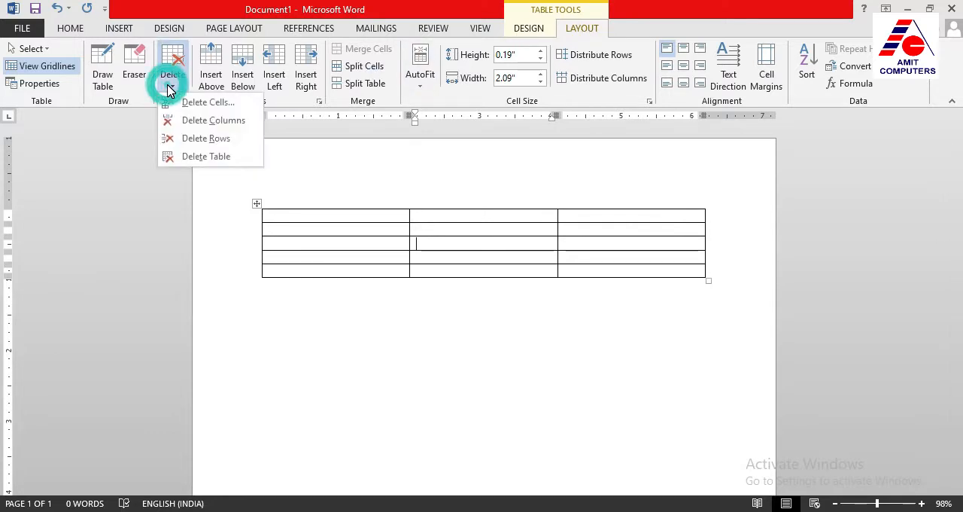
pyautogui.click(222, 158)
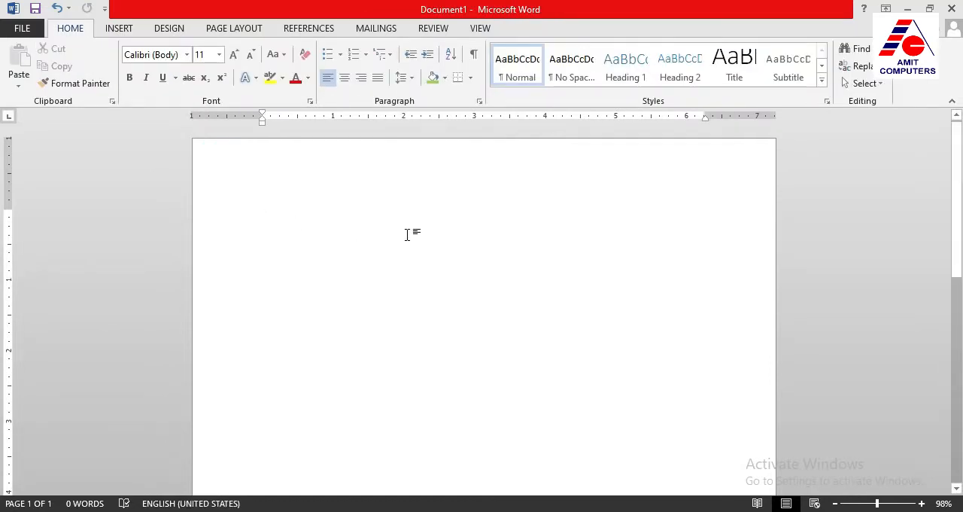
# Insert a table with 4 columns and 9 rows using the Insert Table dialog
pyautogui.click(120, 29)
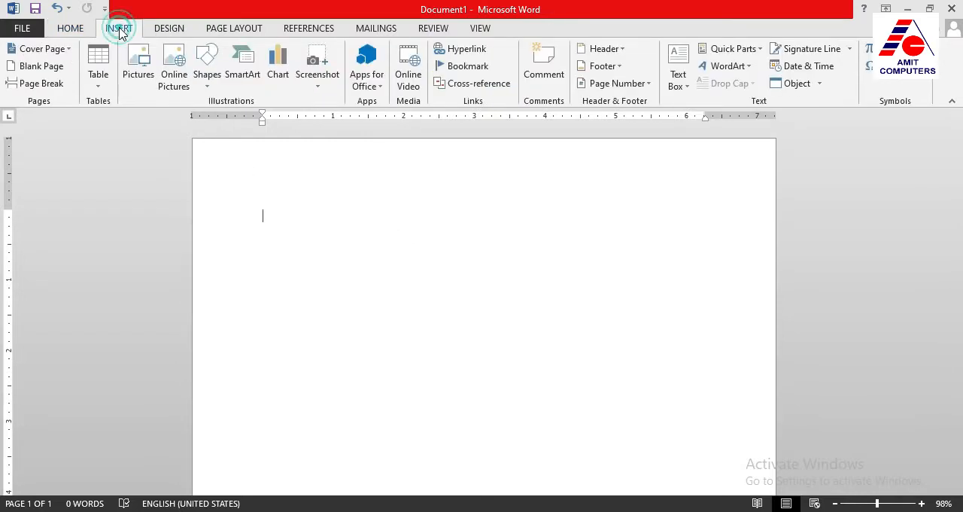
pyautogui.click(101, 88)
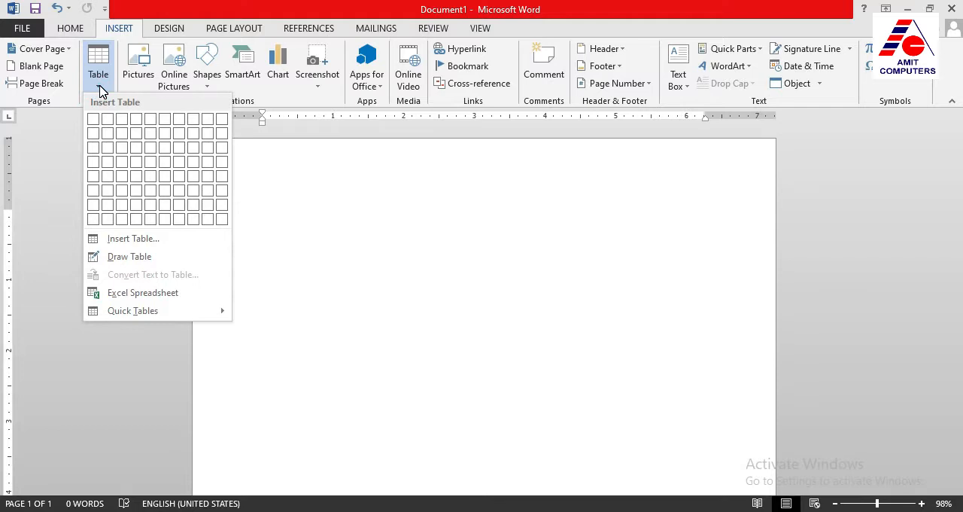
pyautogui.click(112, 239)
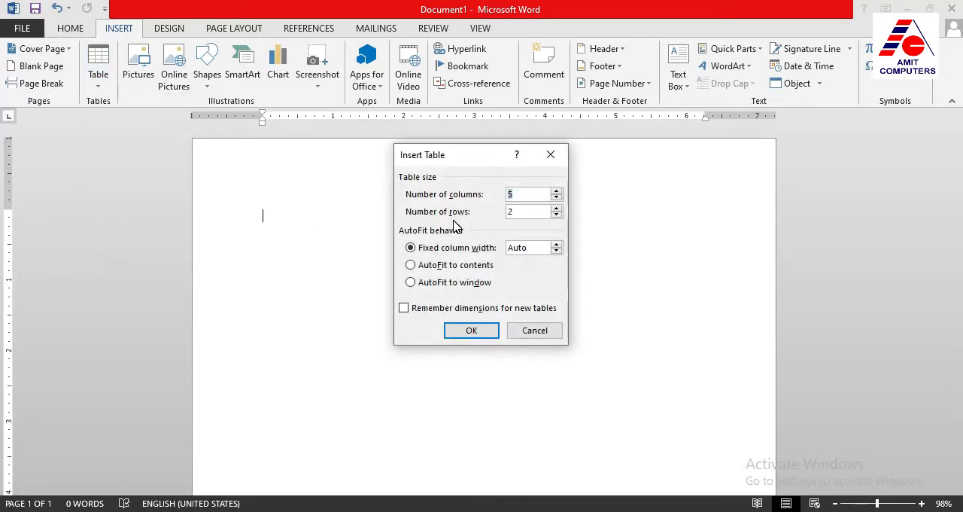
pyautogui.click(556, 197)
pyautogui.click(556, 209)
pyautogui.click(473, 332)
# Place the cursor in the first column's top and bottom cells and in the individual cells across the first row
pyautogui.click(332, 218)
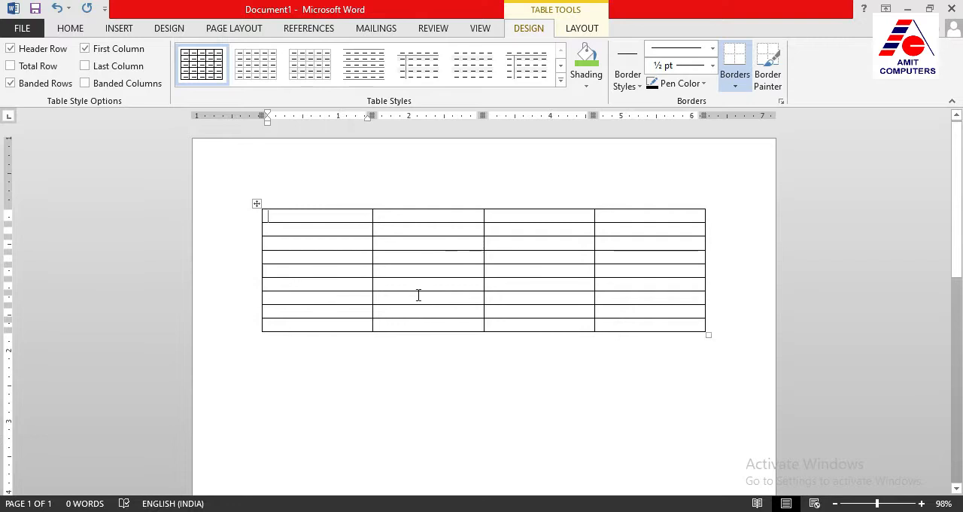
pyautogui.click(320, 326)
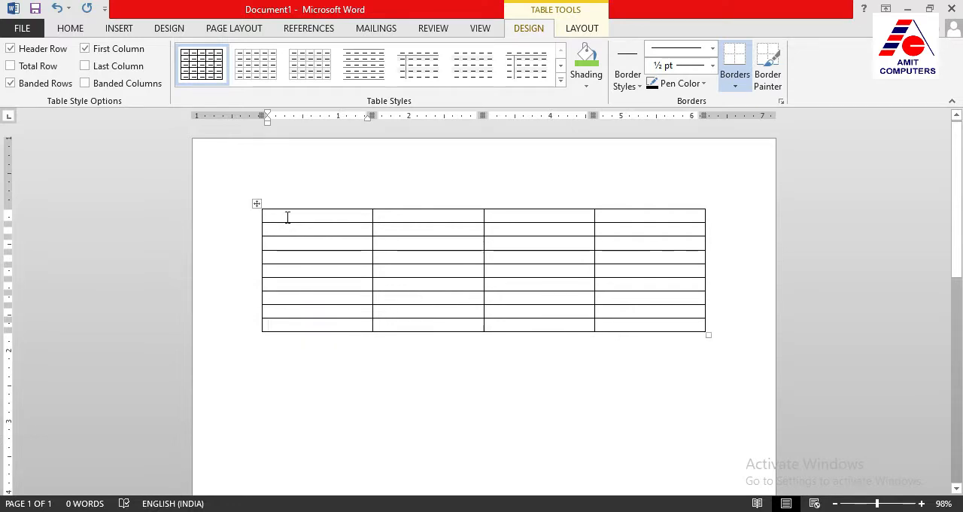
pyautogui.click(288, 216)
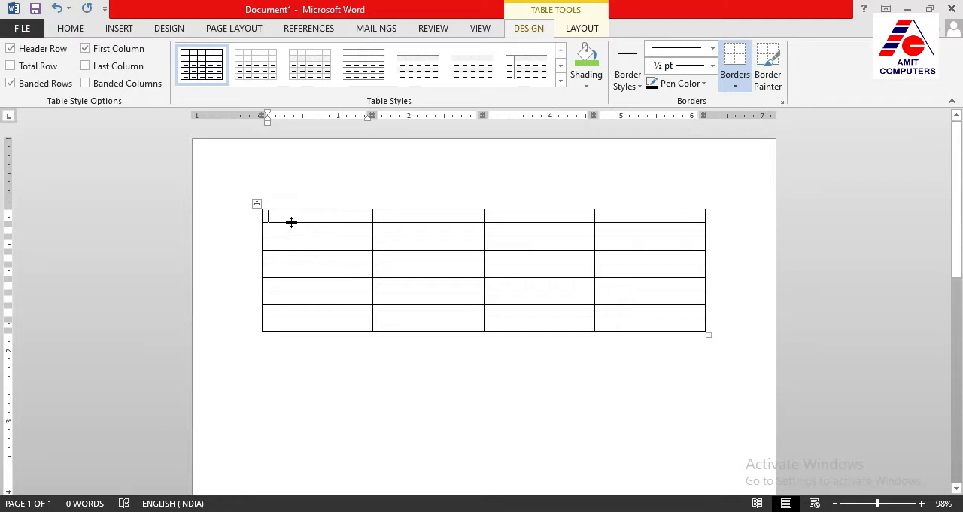
pyautogui.click(389, 219)
pyautogui.click(503, 216)
pyautogui.click(610, 206)
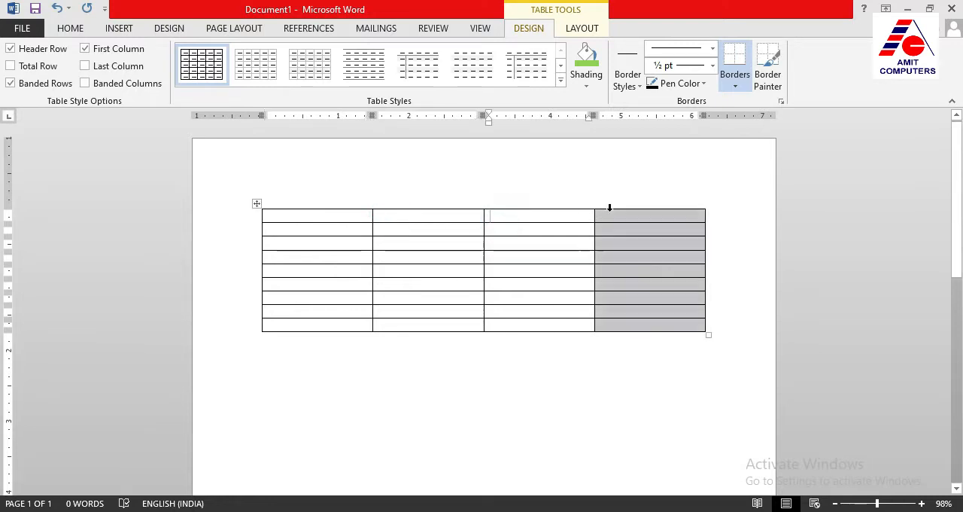
pyautogui.click(610, 216)
pyautogui.click(568, 215)
pyautogui.click(438, 217)
# Enter "Sr no" as the heading in the table's first cell
pyautogui.click(341, 217)
pyautogui.click(411, 218)
pyautogui.click(331, 217)
pyautogui.write('Sr no')
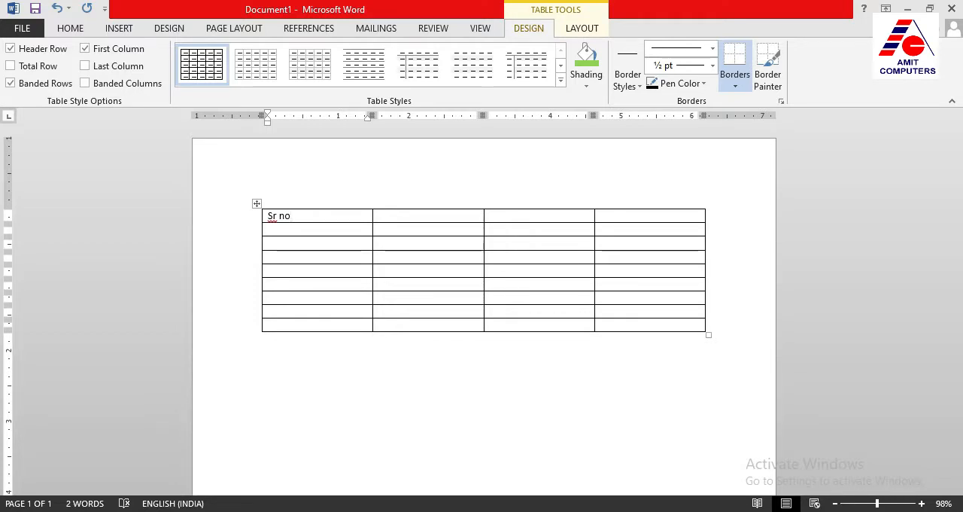
# Move the cursor from cell to cell through the table's upper rows and return it to the "Sr no" cell
pyautogui.press('Tab')
pyautogui.press('Tab')
pyautogui.press('Tab')
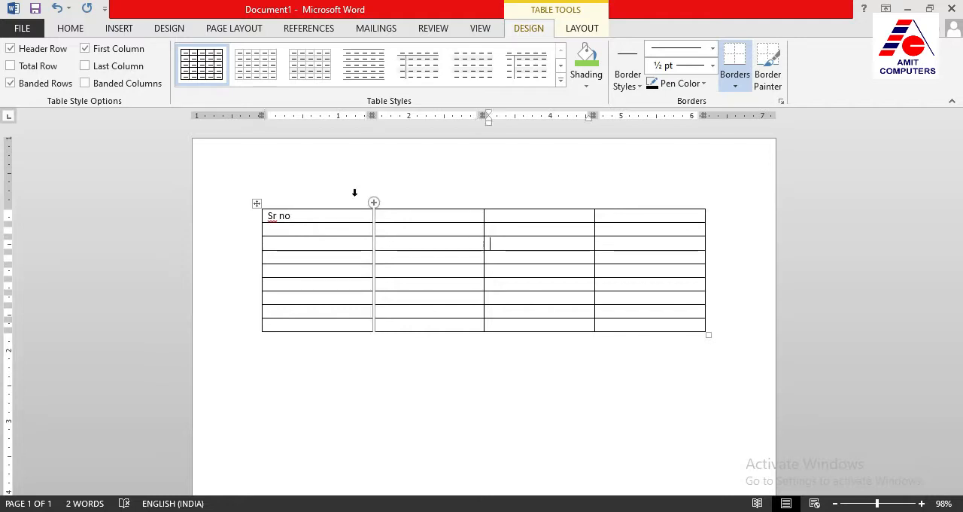
pyautogui.press('Up')
pyautogui.press('Left')
pyautogui.press('Left')
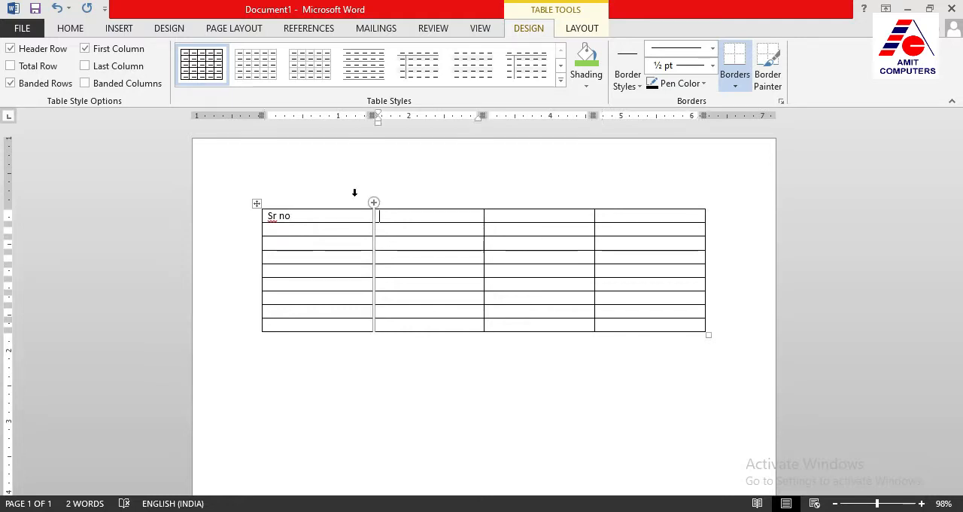
pyautogui.press('Up')
pyautogui.press('Up')
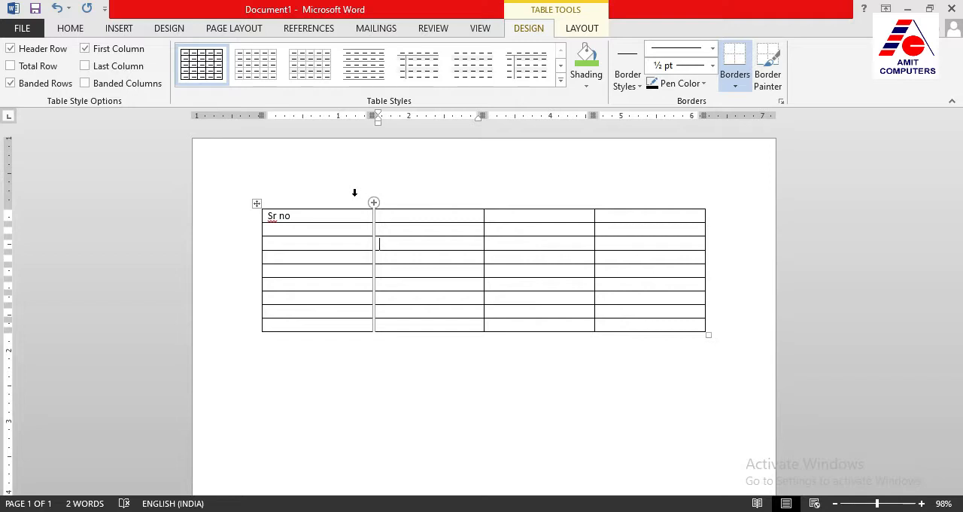
pyautogui.press('Left')
pyautogui.press('Right')
pyautogui.press('Right')
# Add three blank lines below "Sr no" in the first cell and remove them again
pyautogui.press('Return')
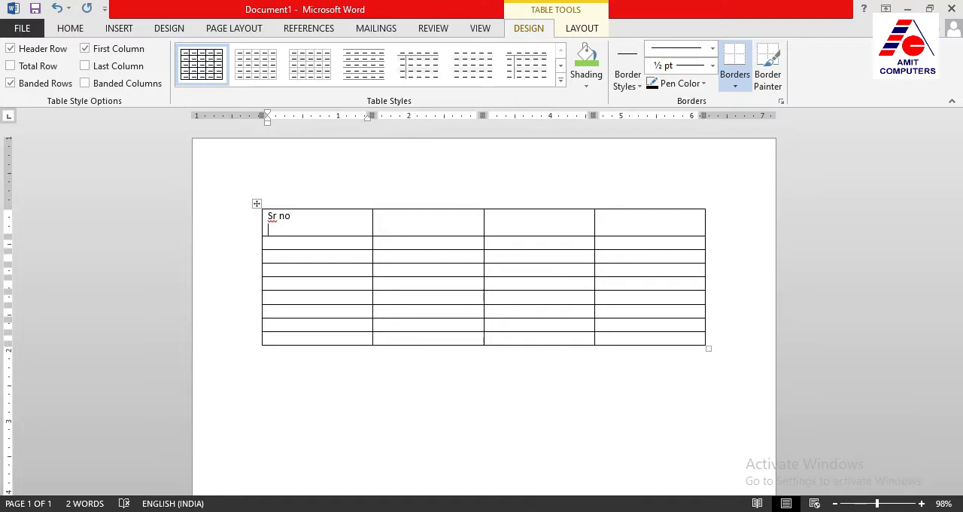
pyautogui.press('Return')
pyautogui.press('Return')
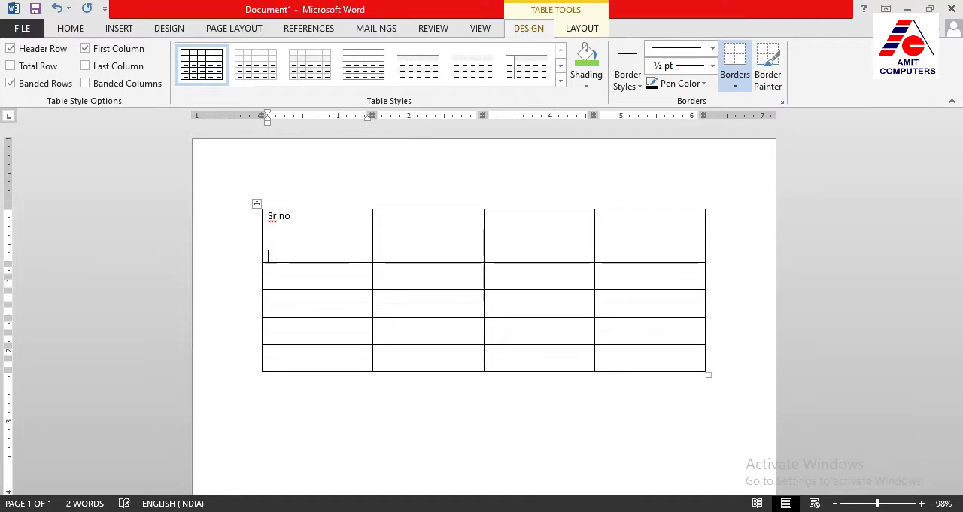
pyautogui.press('BackSpace')
pyautogui.press('BackSpace')
pyautogui.press('BackSpace')
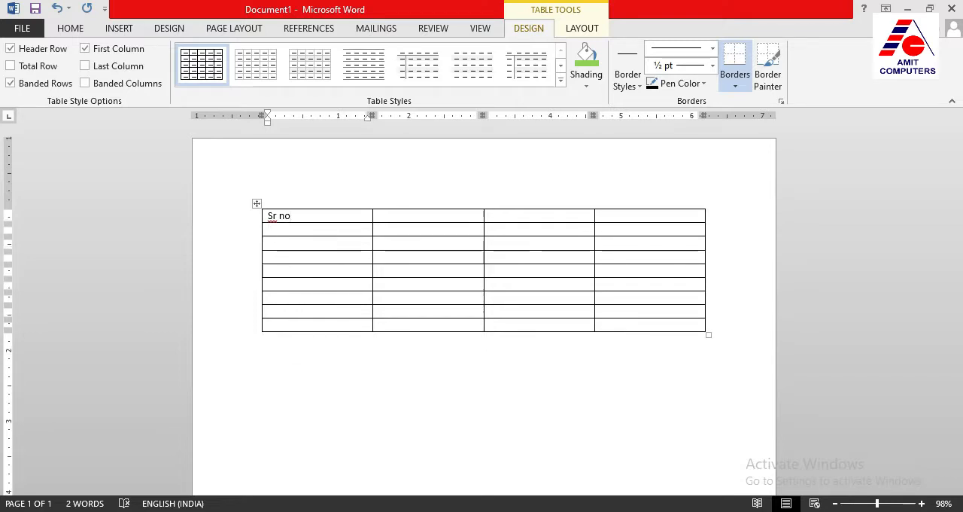
# Enter the headings "Name" and "City" in the second and third cells of the first row
pyautogui.press('Tab')
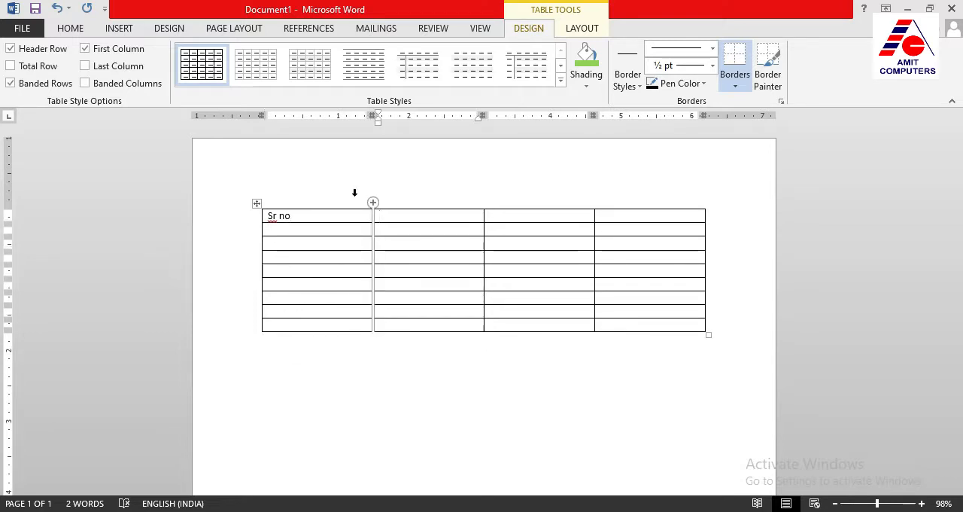
pyautogui.write('Name')
pyautogui.press('Tab')
pyautogui.write('City')
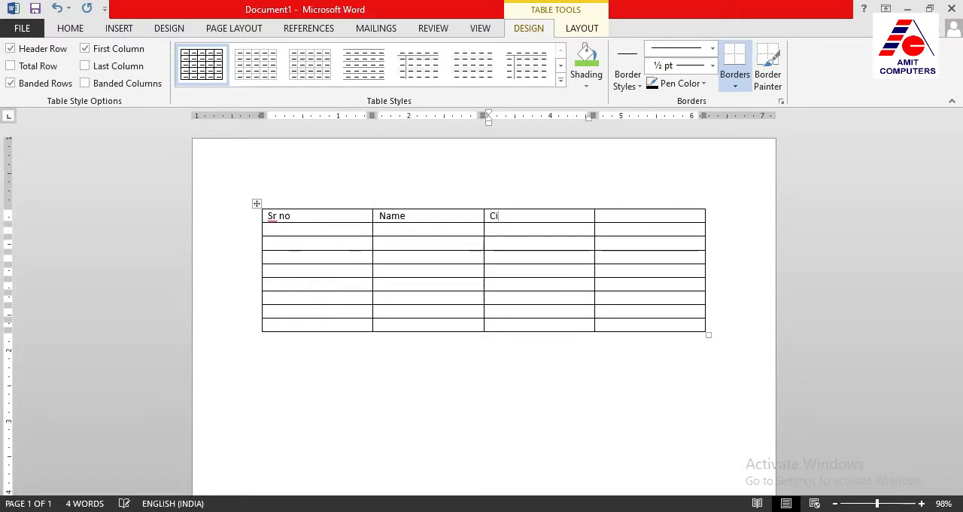
# Number the three rows below the "Sr no" heading 1, 2 and 3
pyautogui.press('Down')
pyautogui.press('Left')
pyautogui.press('Left')
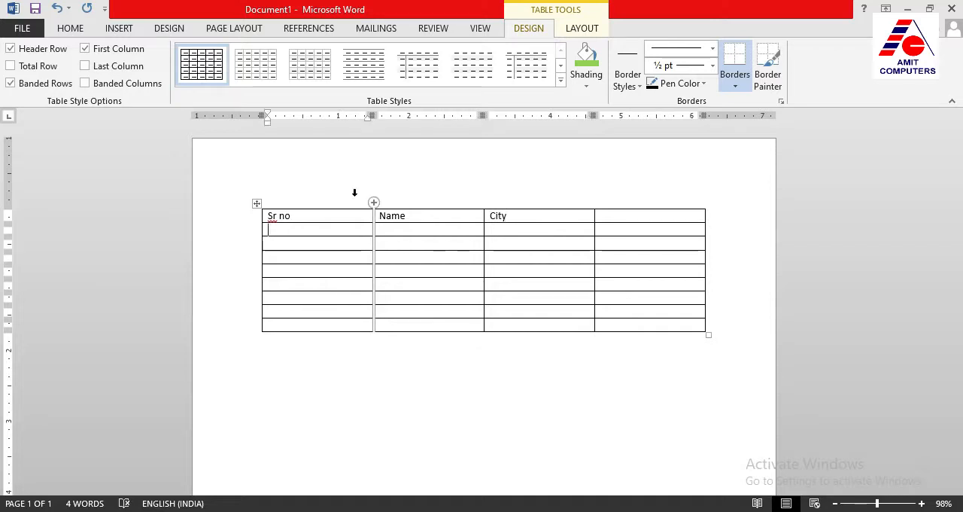
pyautogui.write('1')
pyautogui.press('Down')
pyautogui.write('2')
pyautogui.press('Down')
pyautogui.write('3')
# Fill in a sample first name for each of the three numbered rows in the Name column
pyautogui.press('Tab')
pyautogui.press('Up')
pyautogui.press('Up')
pyautogui.write('ram')
pyautogui.press('Down')
pyautogui.write('s')
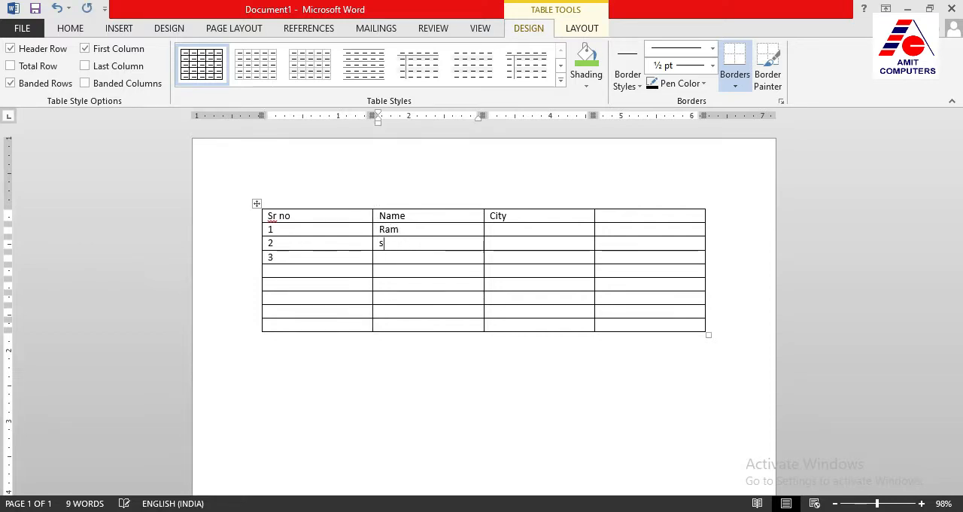
pyautogui.write('ham')
pyautogui.press('Down')
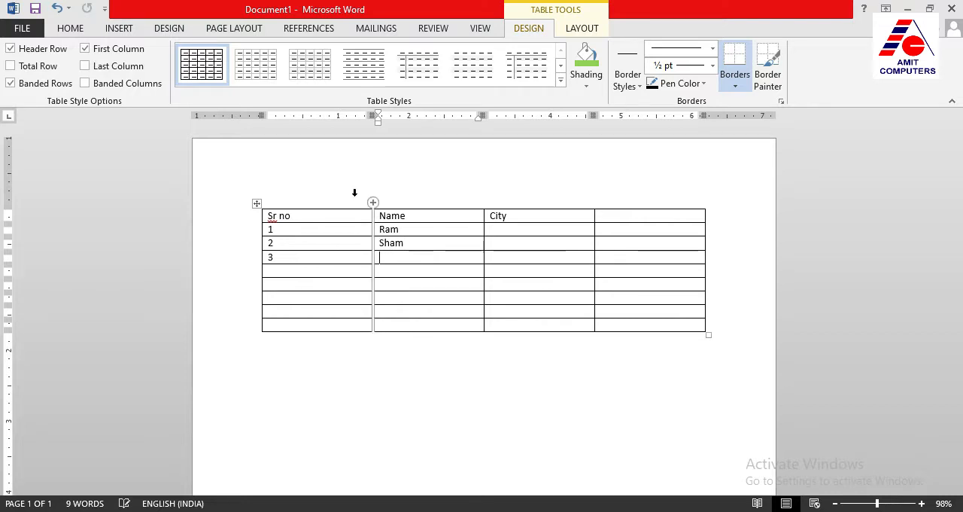
pyautogui.write('si')
# Enter Pune, Solapur and Nagar in the City column for the three numbered rows
pyautogui.press('Right')
pyautogui.press('Up')
pyautogui.press('Up')
pyautogui.write('pune')
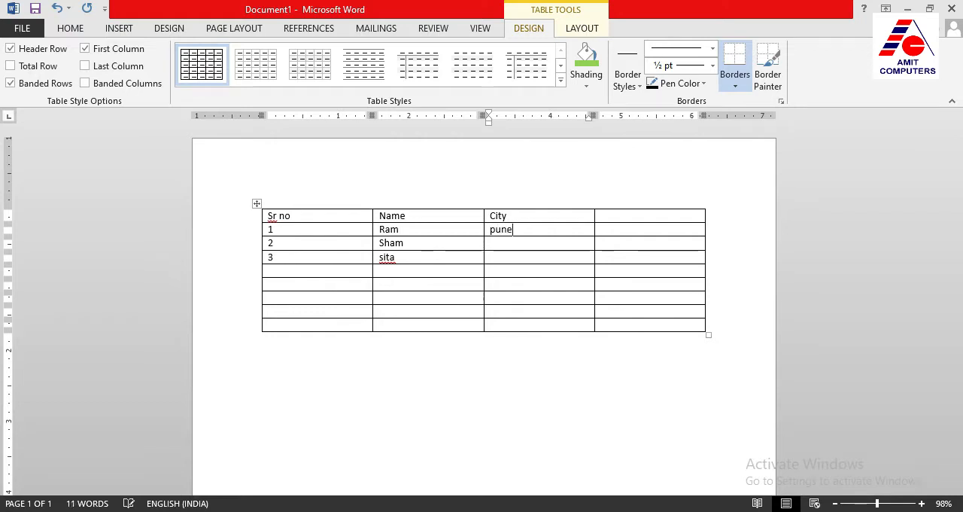
pyautogui.press('Down')
pyautogui.write('solapur')
pyautogui.press('Down')
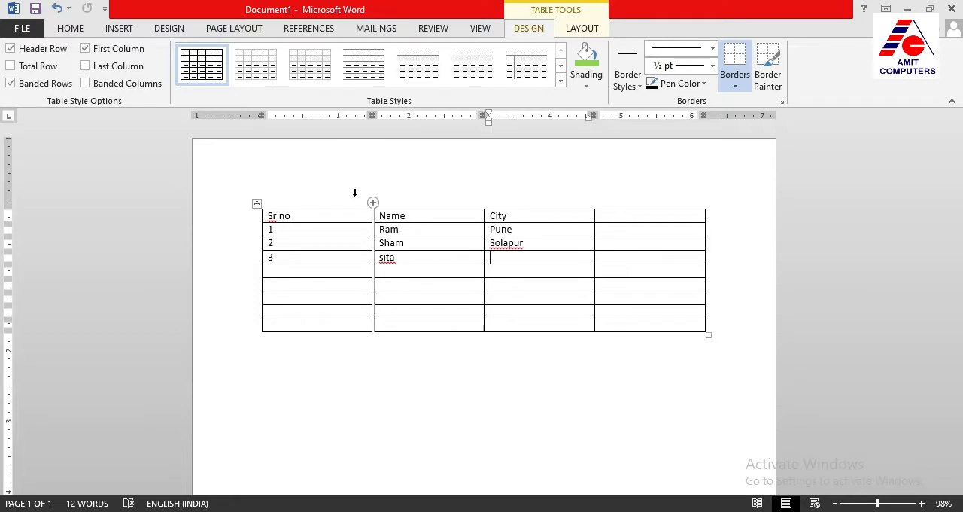
pyautogui.write('Nagar')
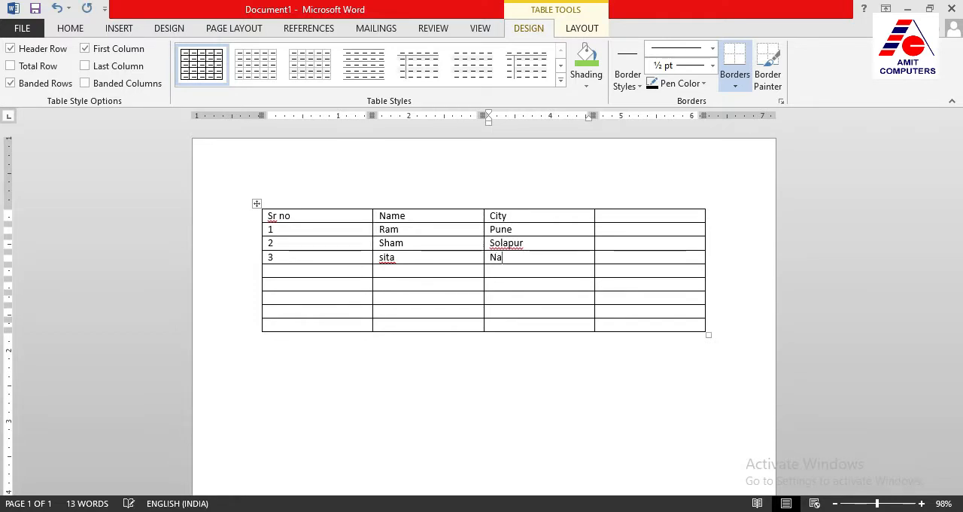
# Place the cursor in empty table cells and below the table to compare when the table tools are available
pyautogui.click(397, 311)
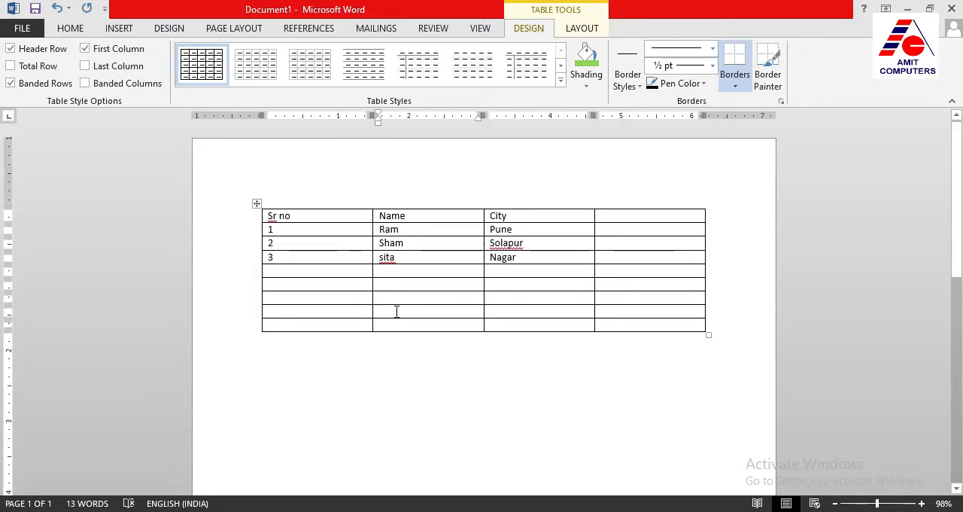
pyautogui.click(398, 272)
pyautogui.click(274, 360)
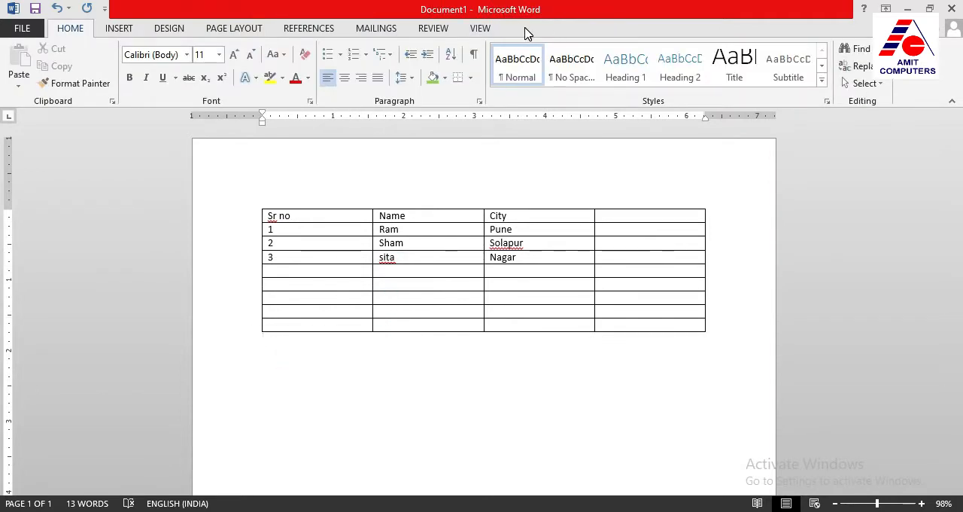
# Place the cursor in an empty table cell and delete the entire table
pyautogui.click(409, 285)
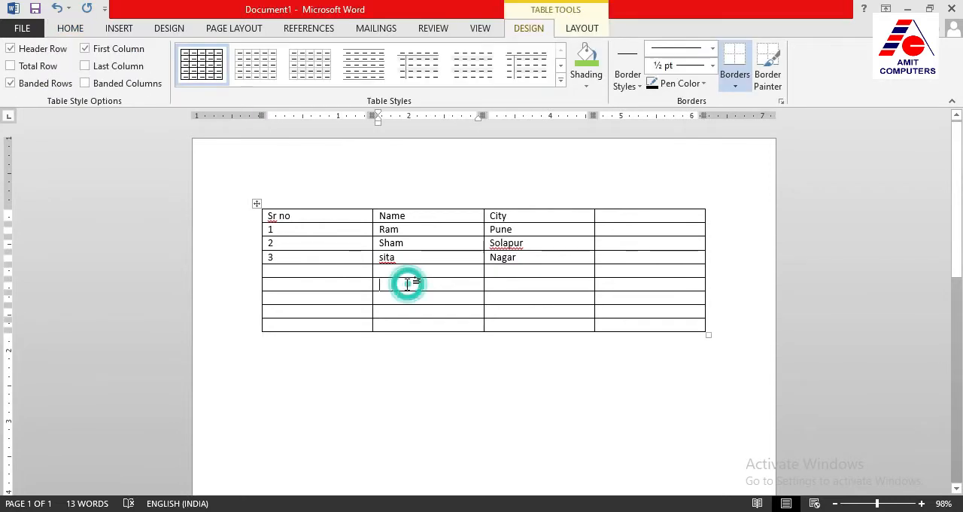
pyautogui.click(583, 29)
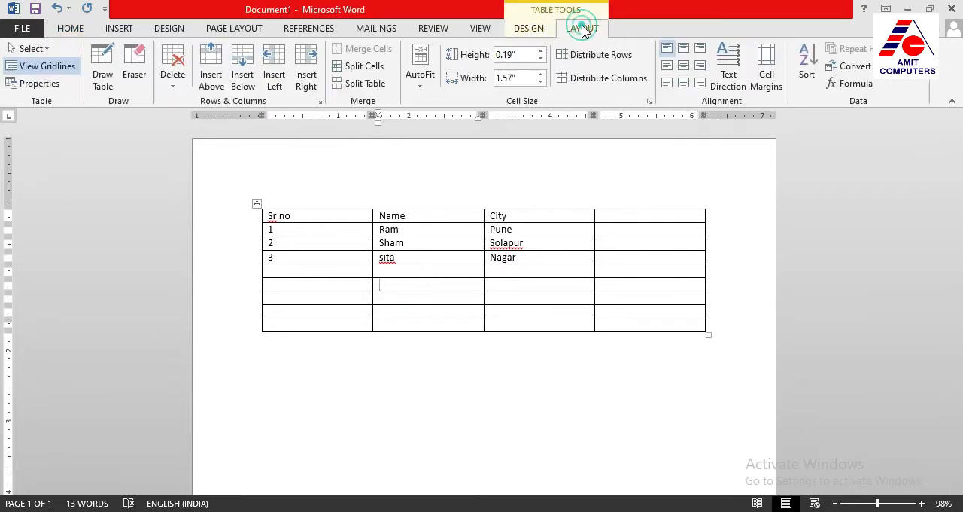
pyautogui.click(173, 76)
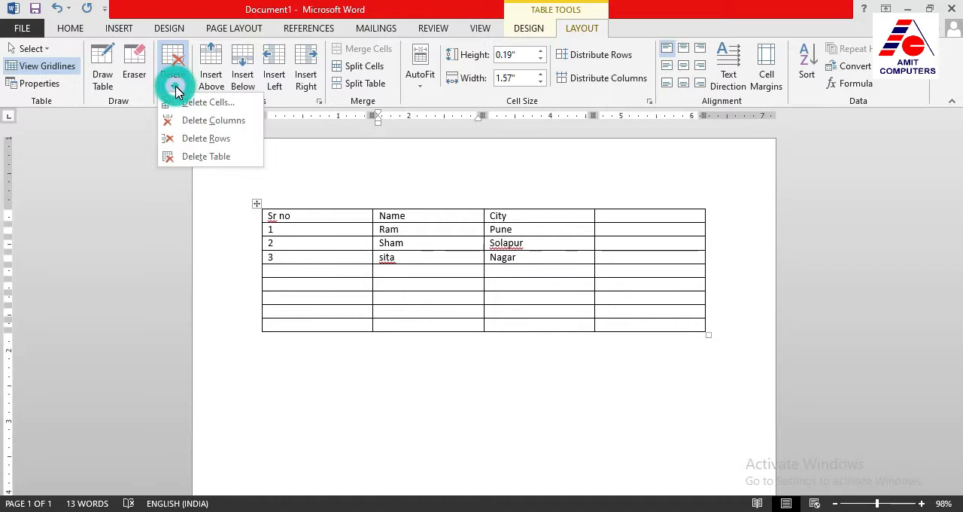
pyautogui.click(198, 157)
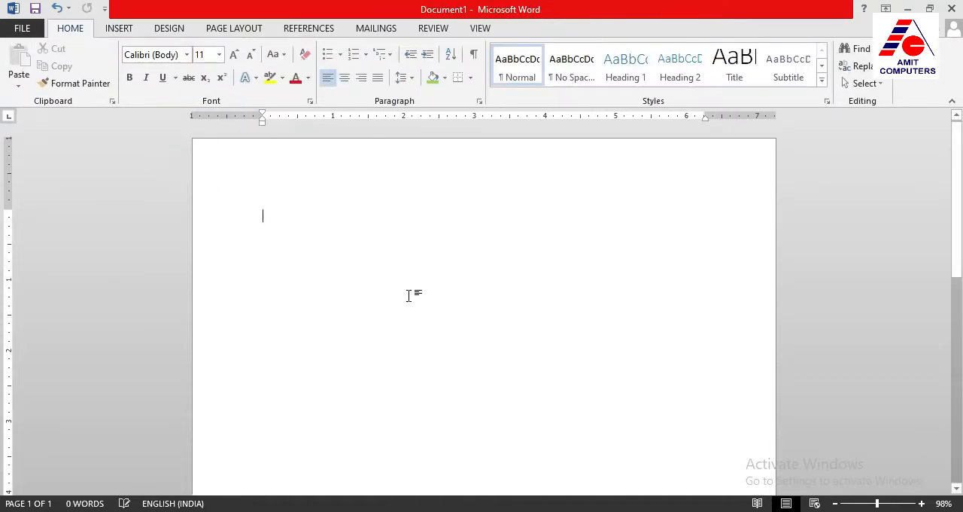
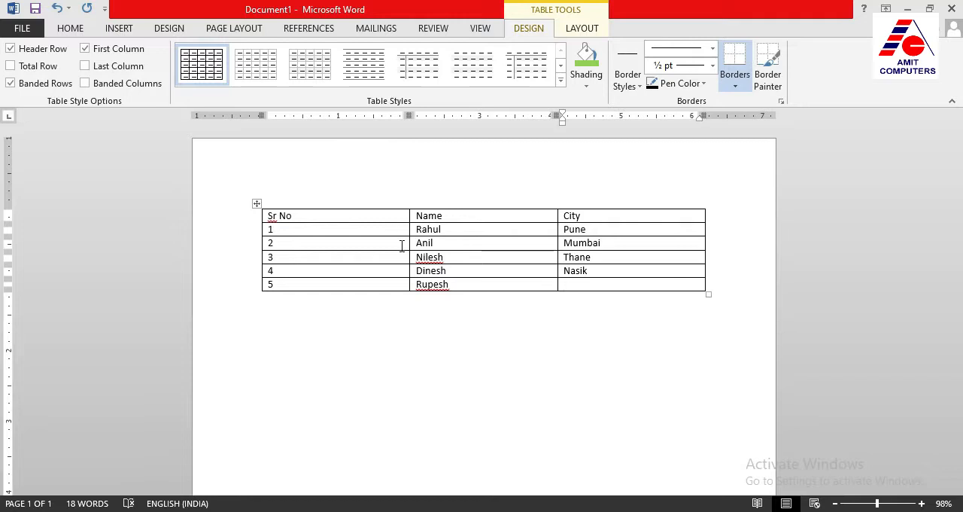
# Enter Panjim as the city in row 5 and return the cursor to that row's Name cell
pyautogui.write('Panjim')
pyautogui.click(462, 286)
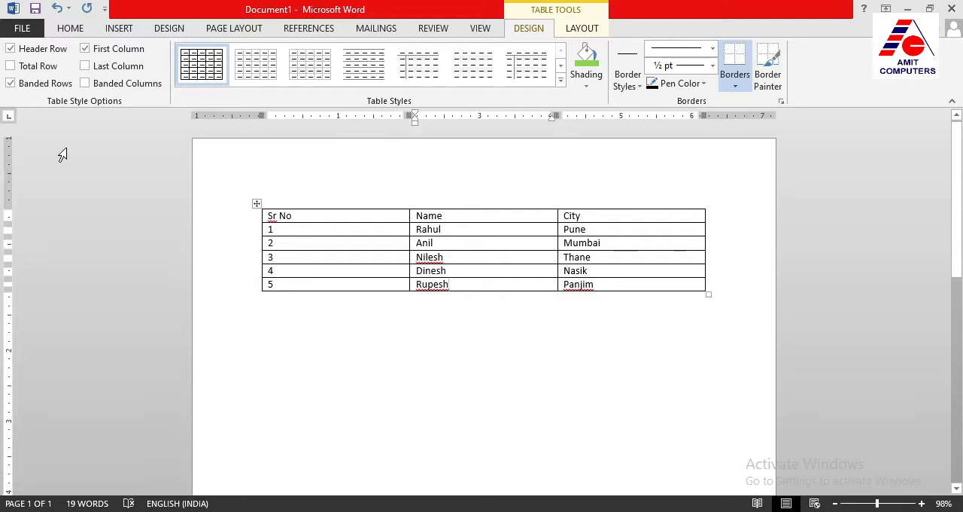
# Save the document in the Documents folder as a Word document named "test table 1"
pyautogui.click(27, 29)
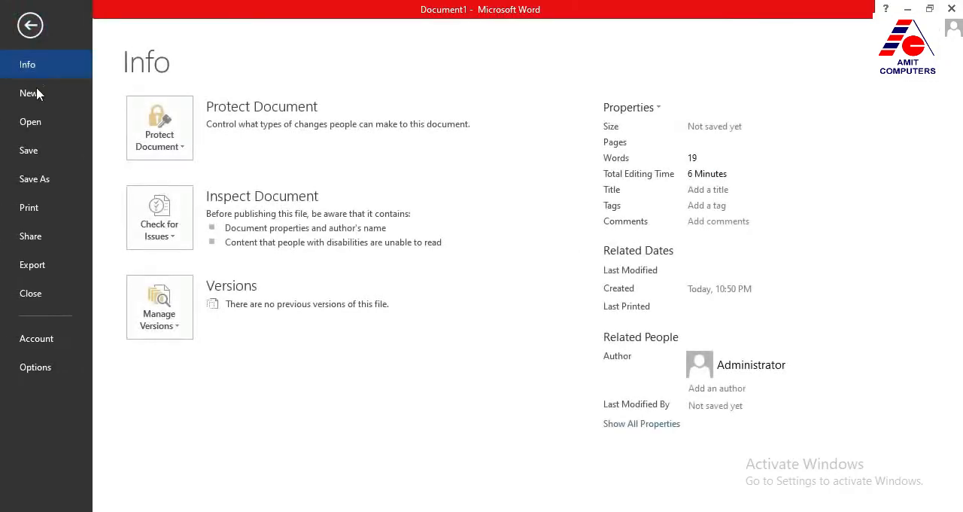
pyautogui.click(39, 149)
pyautogui.click(410, 160)
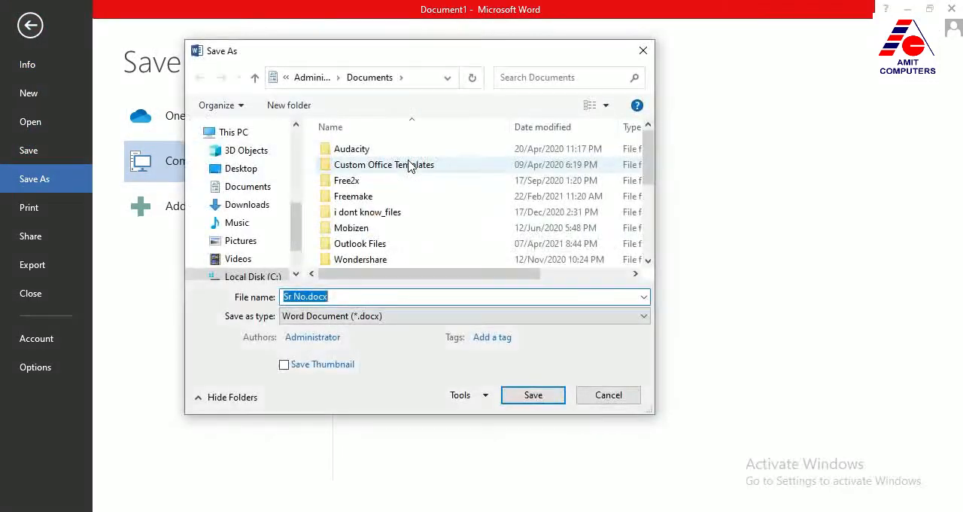
pyautogui.write('tet')
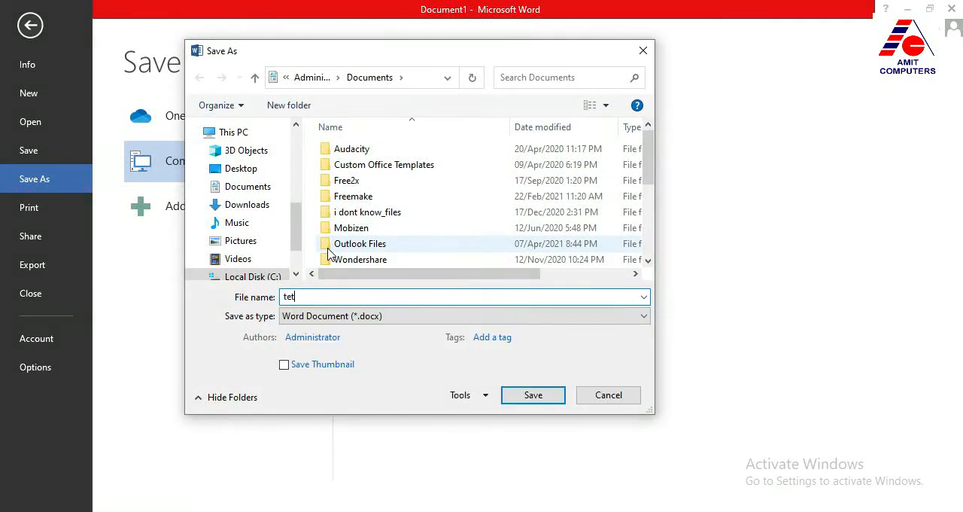
pyautogui.press('BackSpace')
pyautogui.write('st table 1')
pyautogui.click(527, 398)
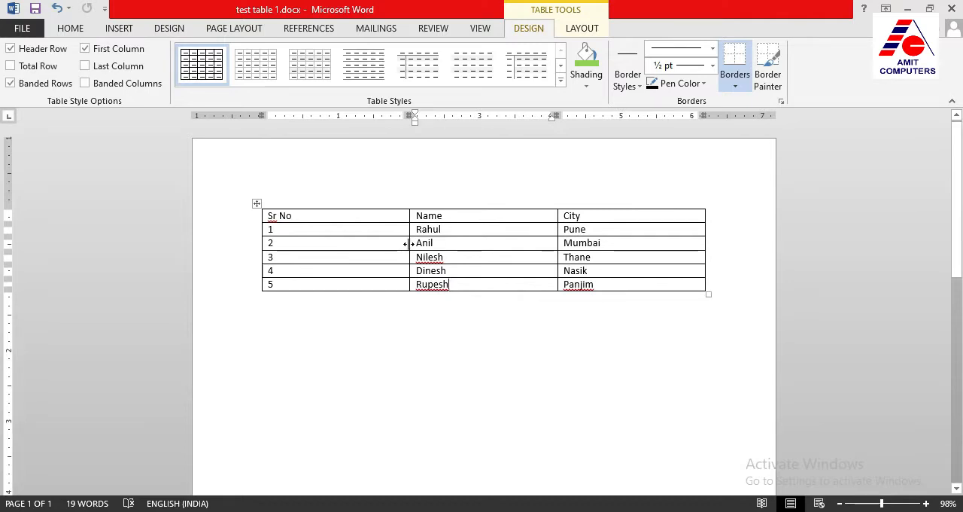
# Narrow the Sr No column to about 0.9 inch and the Name and City columns to about 1.6 inches each
pyautogui.moveTo(409, 243); pyautogui.dragTo(324, 249)
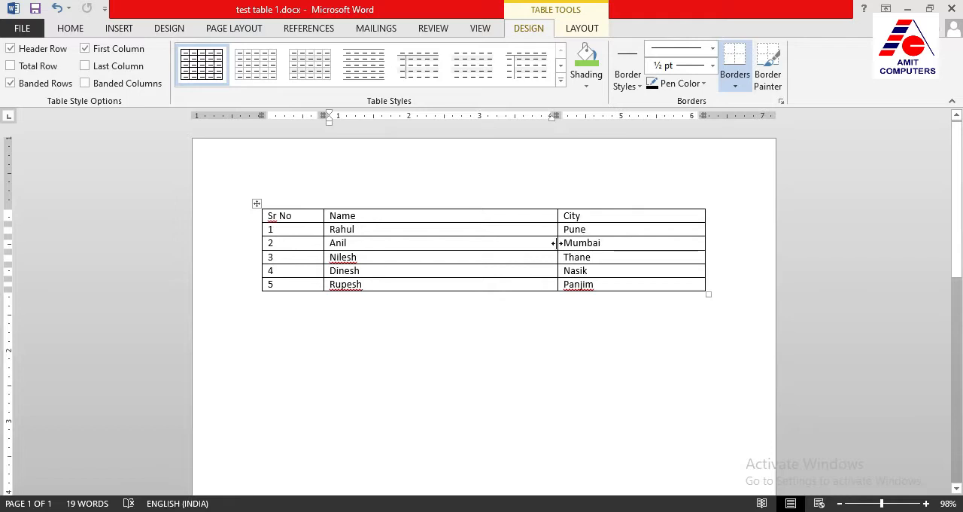
pyautogui.moveTo(557, 242); pyautogui.dragTo(426, 250)
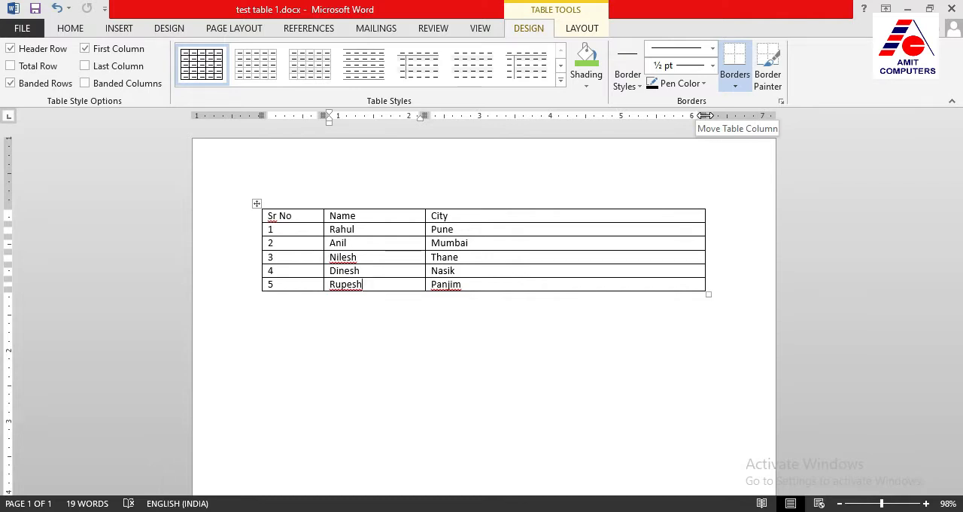
pyautogui.moveTo(705, 115); pyautogui.dragTo(532, 132)
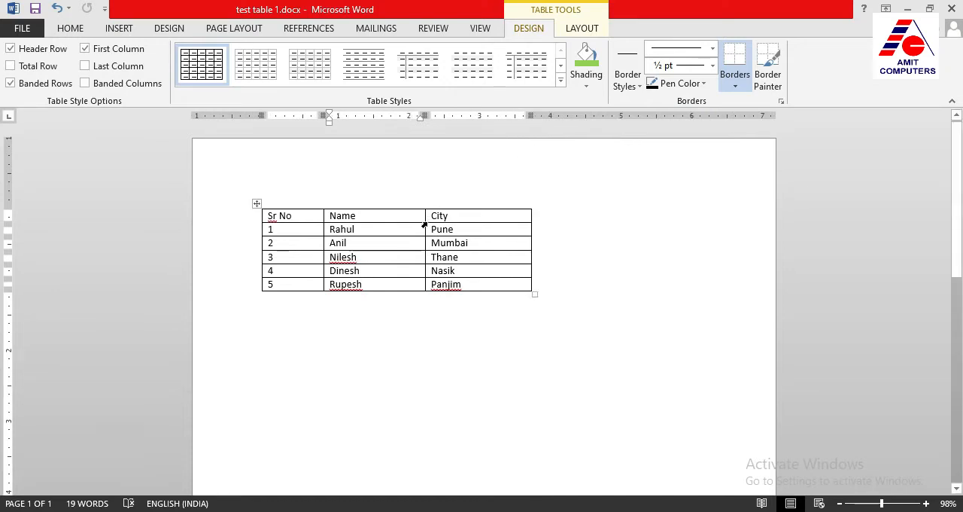
pyautogui.moveTo(425, 225); pyautogui.dragTo(417, 225)
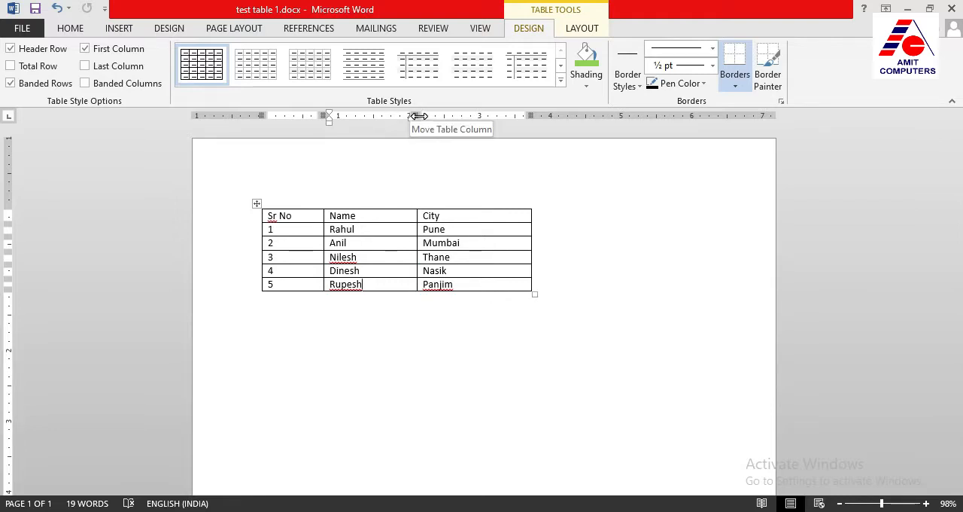
pyautogui.moveTo(418, 115); pyautogui.dragTo(439, 117)
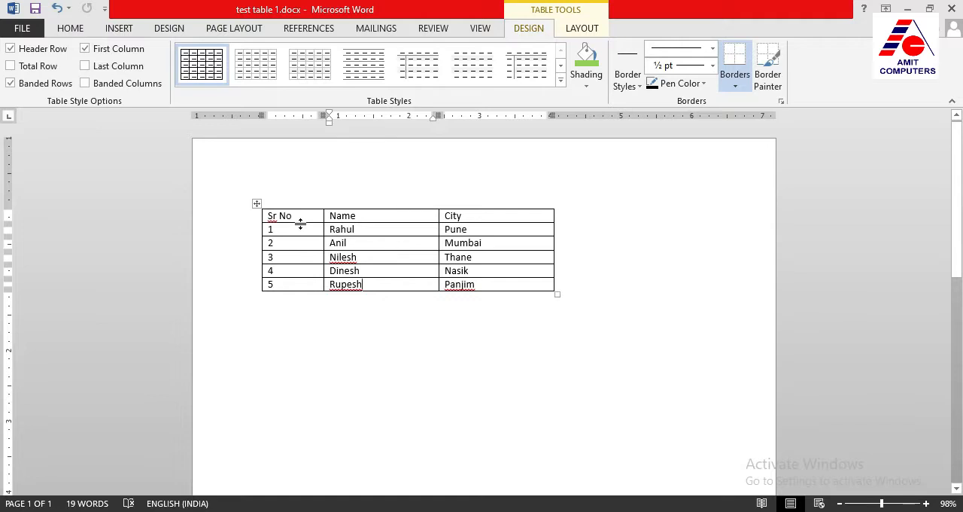
# Increase the header row's height to about 0.5 inch and the heights of rows 1, 4 and 5 to about 0.4 inch
pyautogui.moveTo(300, 223); pyautogui.dragTo(302, 244)
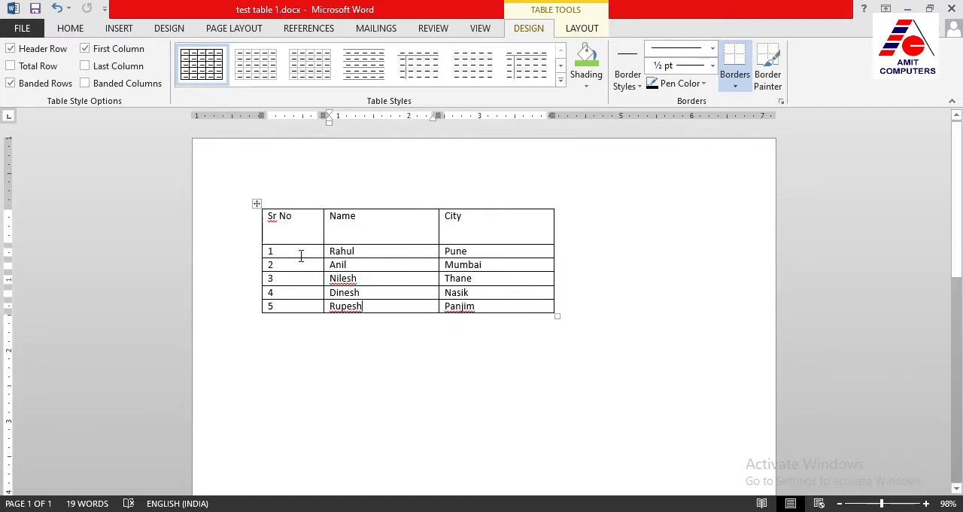
pyautogui.moveTo(299, 258); pyautogui.dragTo(299, 270)
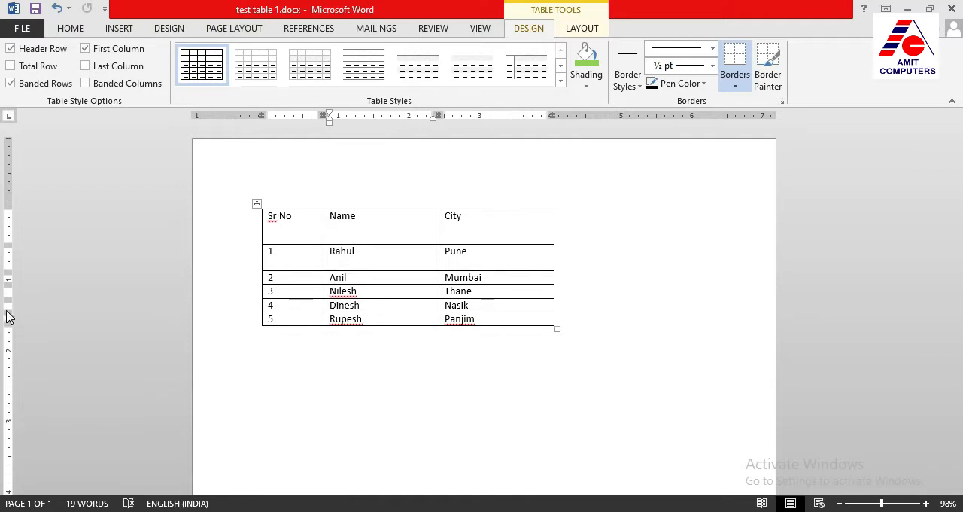
pyautogui.moveTo(7, 325)
pyautogui.mouseDown()
pyautogui.moveTo(7, 340)
pyautogui.moveTo(9, 324)
pyautogui.mouseUp()
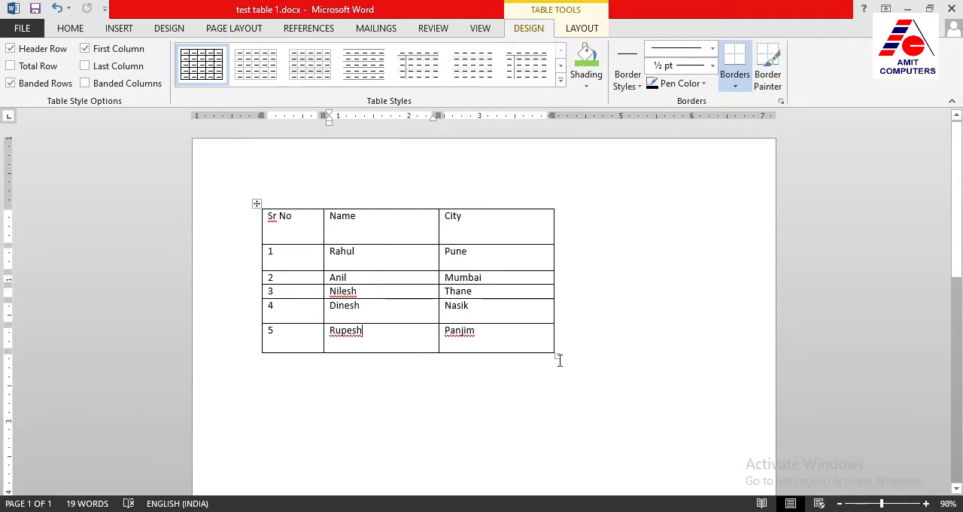
# Widen the whole table to about 5.3 inches and shift it about half an inch rightward on the page, leaving the entire table selected
pyautogui.moveTo(557, 355); pyautogui.dragTo(639, 353)
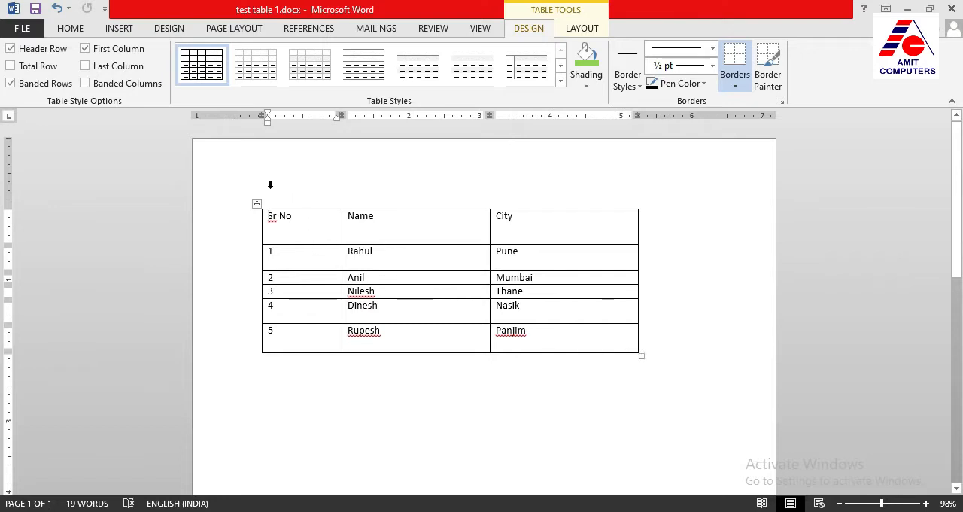
pyautogui.moveTo(256, 203); pyautogui.dragTo(290, 204)
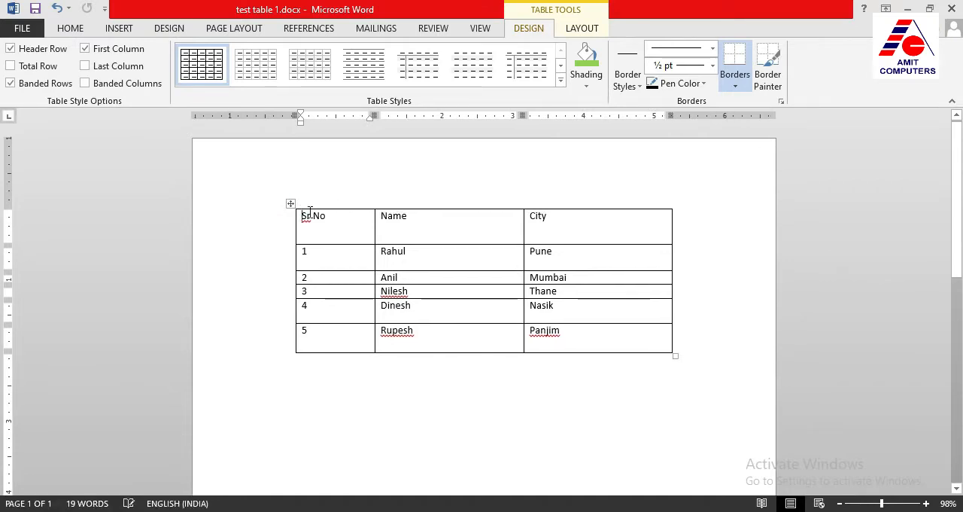
pyautogui.click(290, 204)
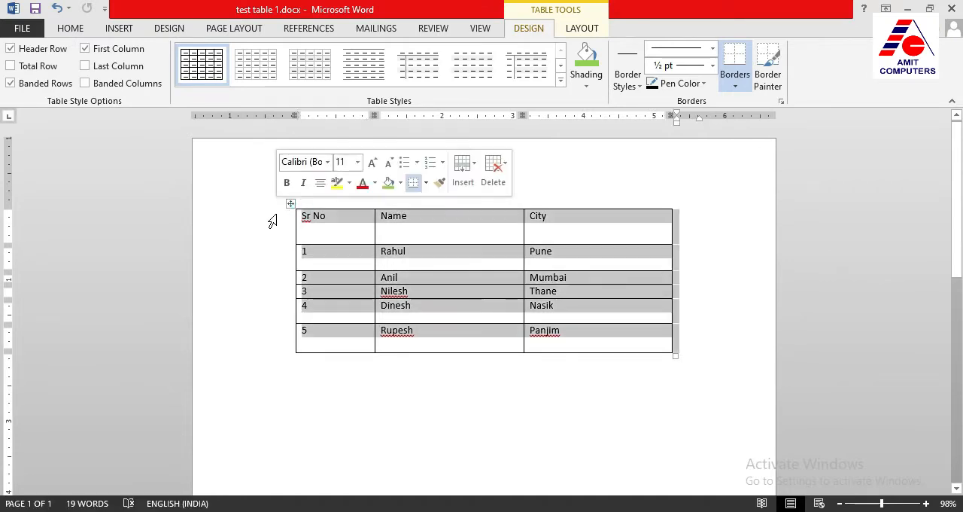
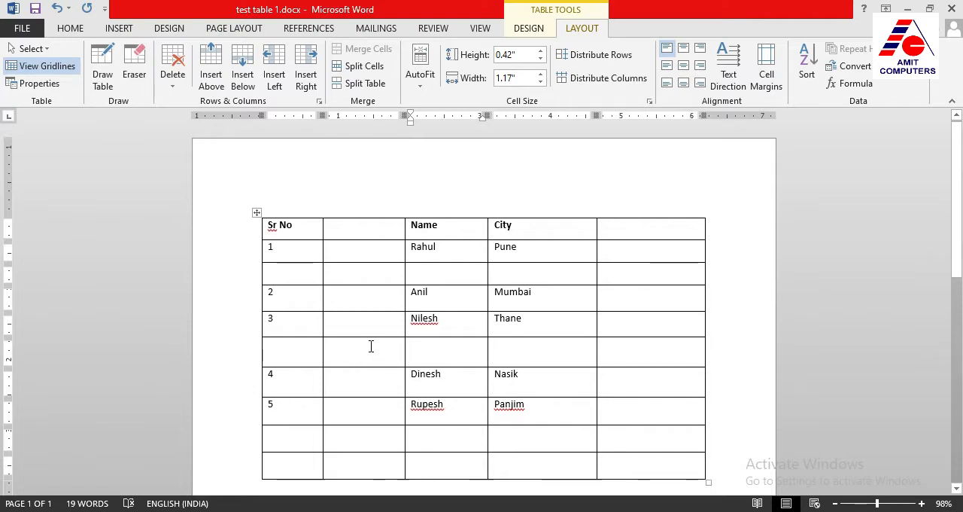
# Delete the empty column after the City column
pyautogui.click(622, 326)
pyautogui.click(621, 299)
pyautogui.click(625, 247)
pyautogui.click(624, 230)
pyautogui.click(625, 293)
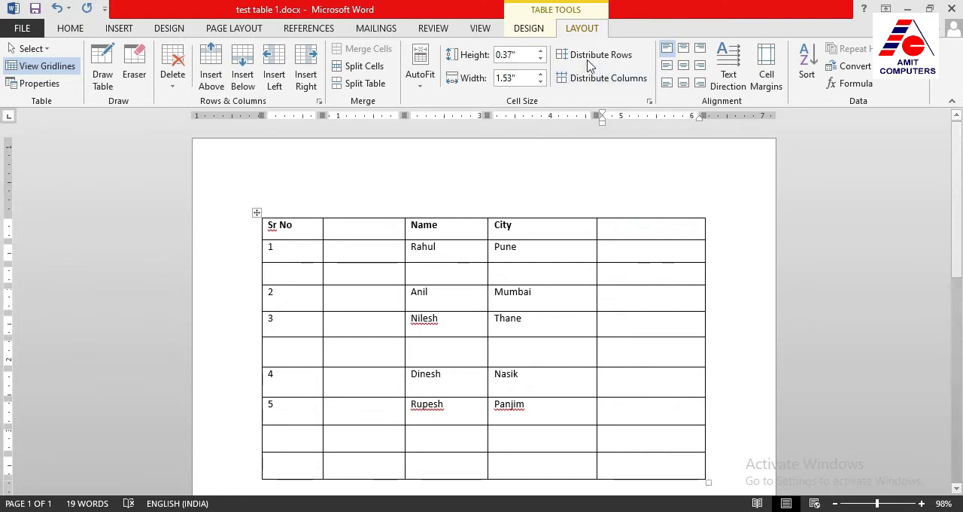
pyautogui.click(172, 83)
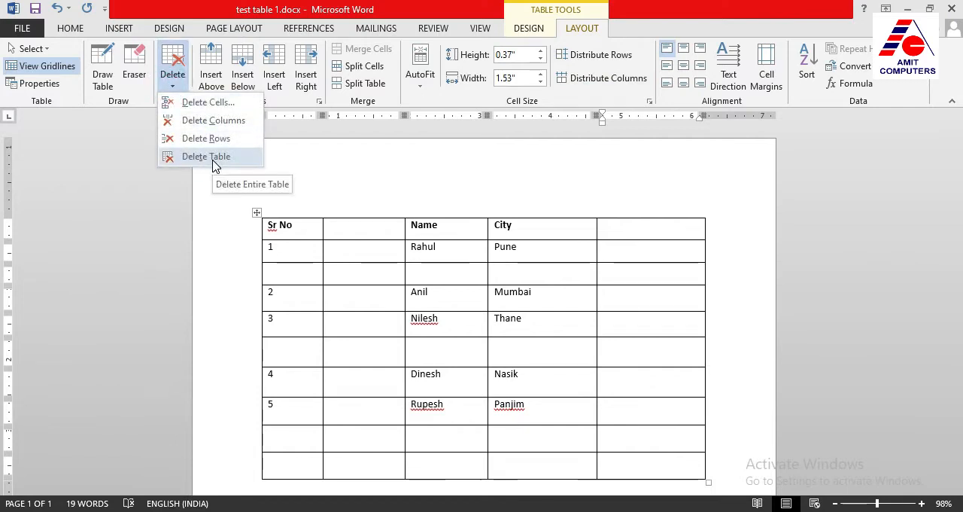
pyautogui.click(219, 123)
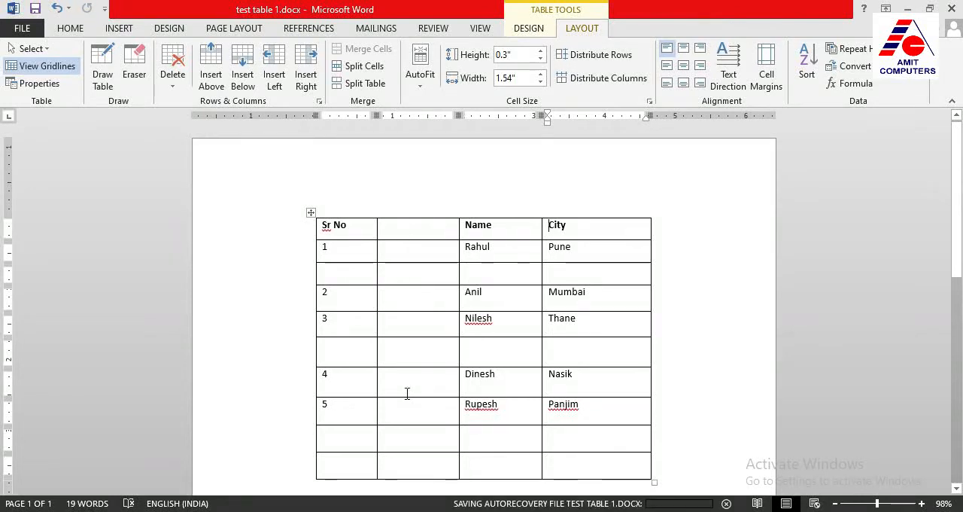
# Delete the empty column between the Sr No and Name columns
pyautogui.click(407, 350)
pyautogui.click(404, 323)
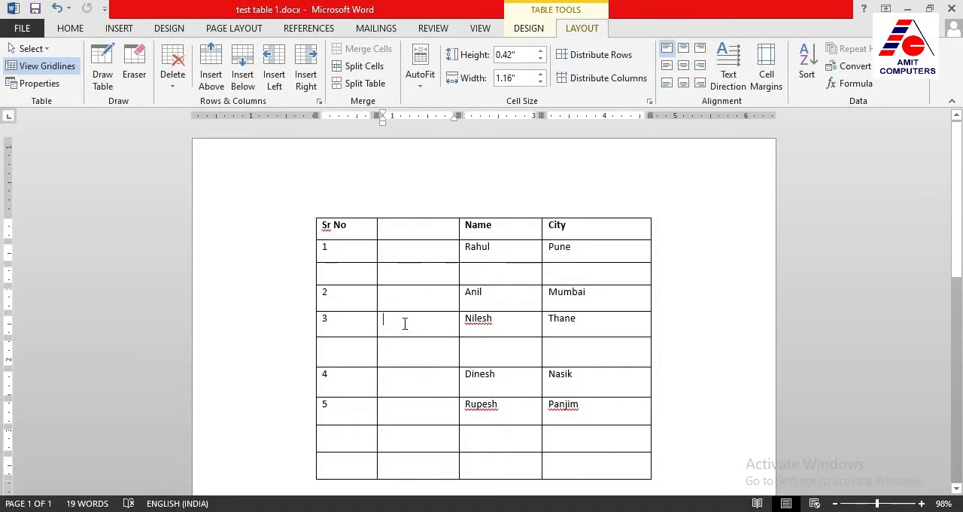
pyautogui.click(408, 301)
pyautogui.click(175, 93)
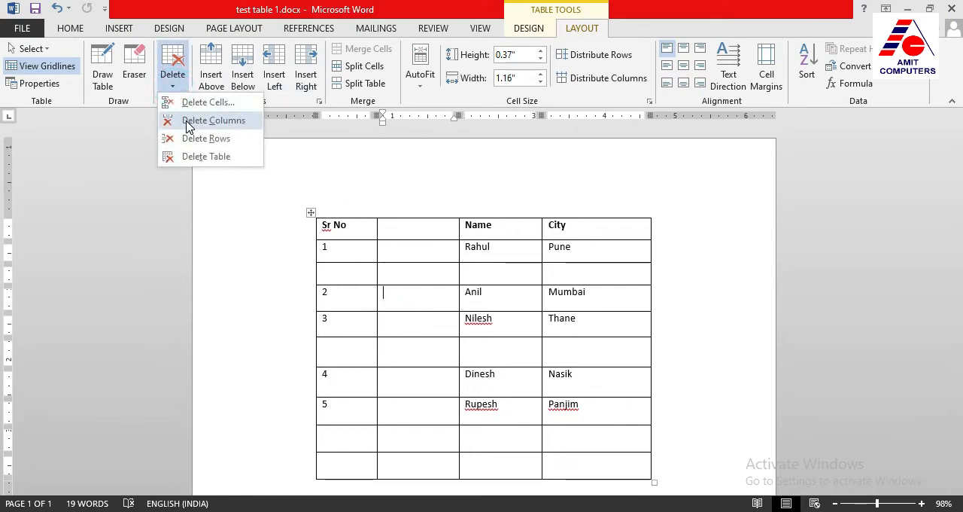
pyautogui.click(211, 122)
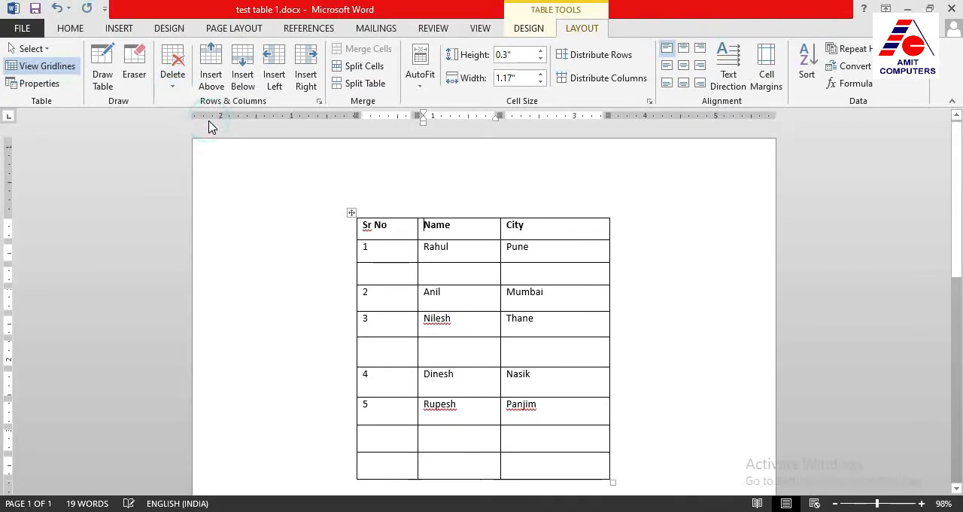
# Delete the empty row between Sr No 1 and 2
pyautogui.click(385, 273)
pyautogui.click(432, 274)
pyautogui.click(543, 271)
pyautogui.click(471, 271)
pyautogui.click(172, 83)
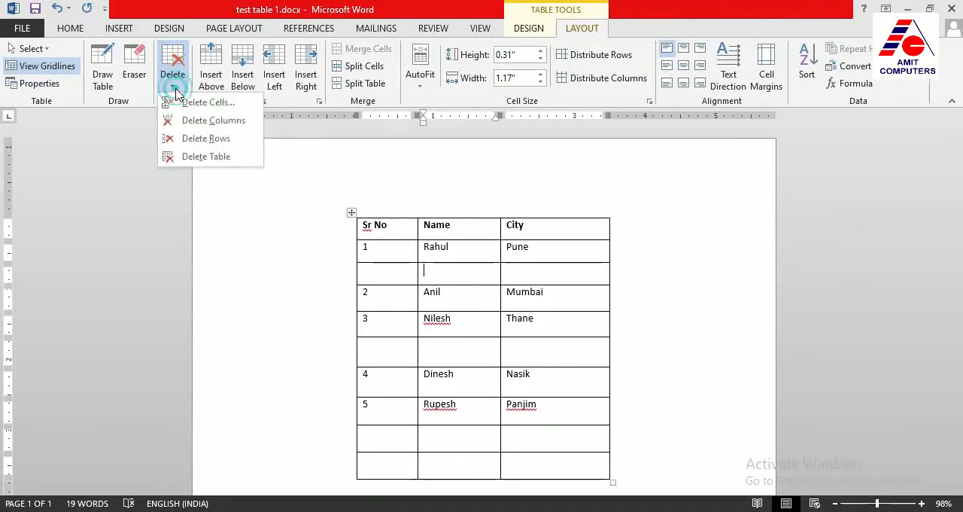
pyautogui.click(187, 138)
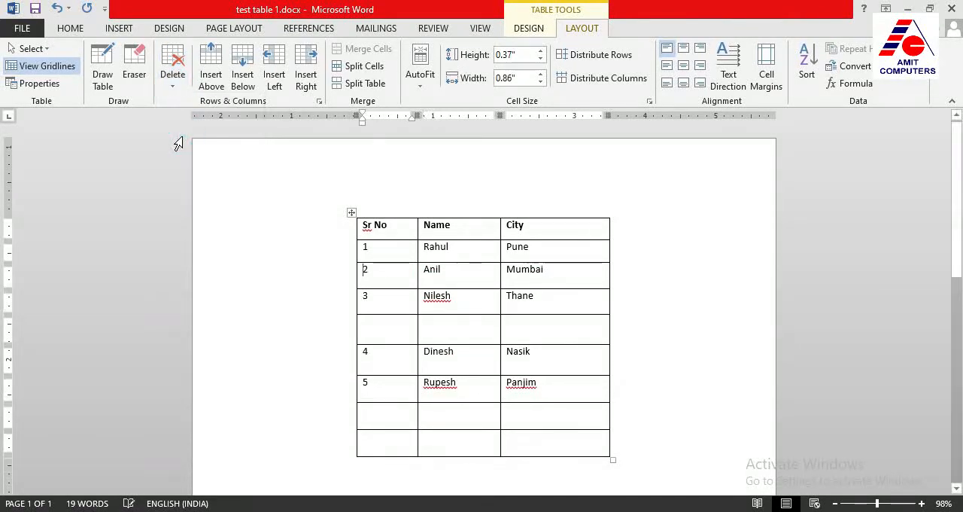
# Delete the empty row between Sr No 3 and 4
pyautogui.click(392, 328)
pyautogui.click(439, 331)
pyautogui.click(528, 329)
pyautogui.click(172, 85)
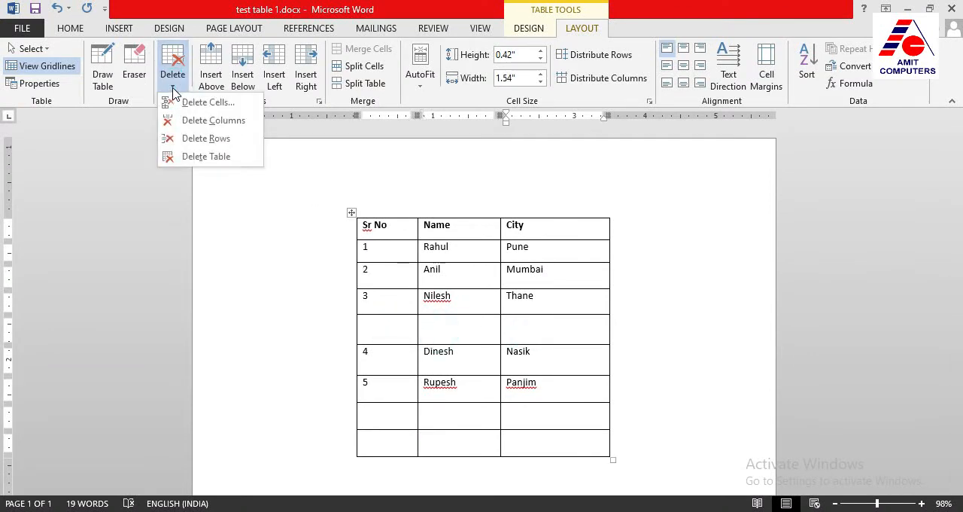
pyautogui.click(227, 145)
# Delete the two empty rows at the end of the table, below Sr No 5
pyautogui.moveTo(440, 390); pyautogui.dragTo(439, 409)
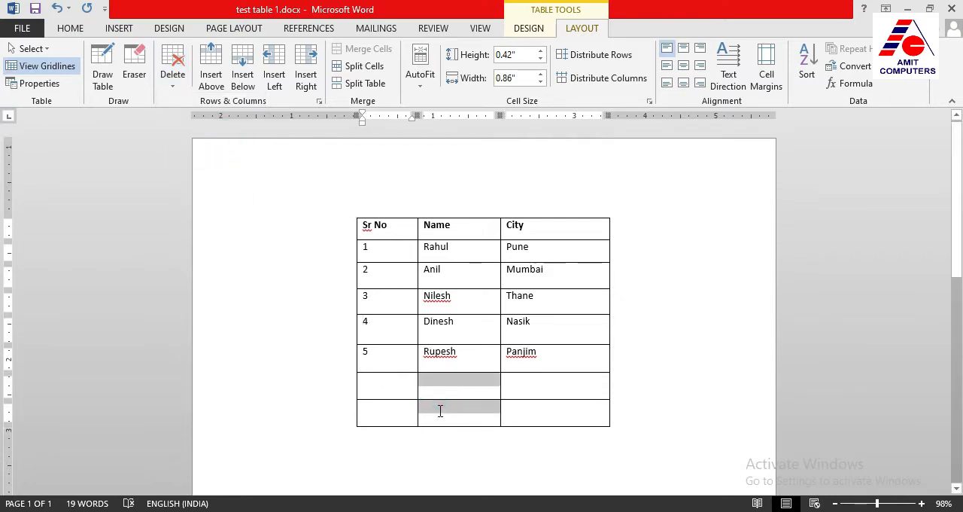
pyautogui.click(172, 81)
pyautogui.click(184, 143)
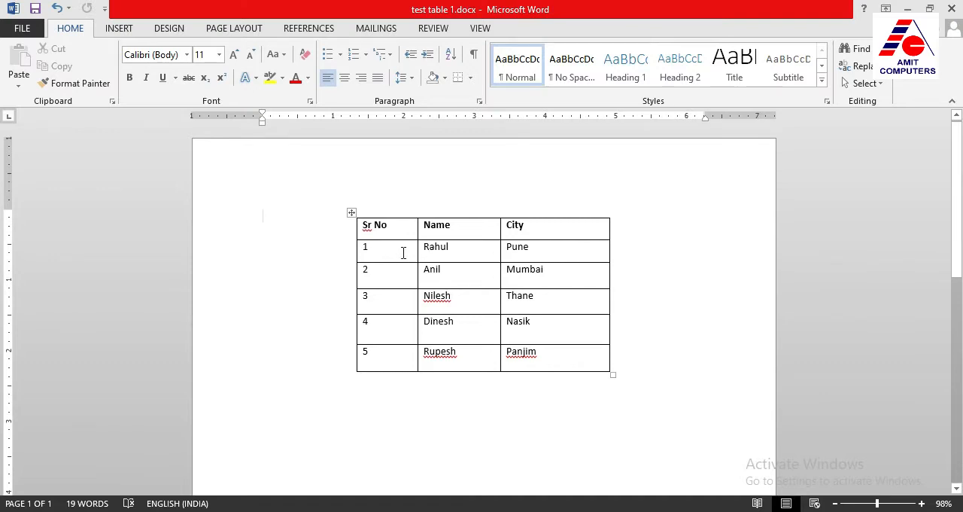
pyautogui.click(472, 249)
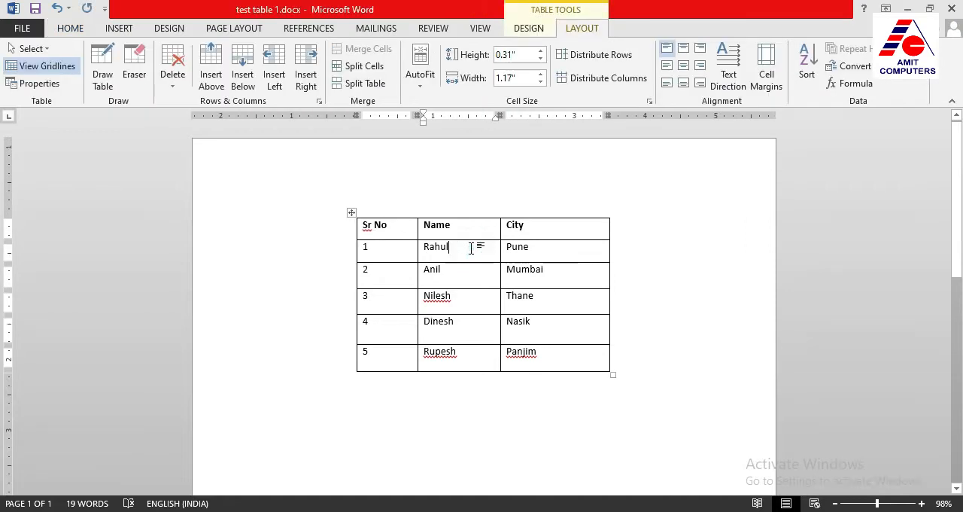
pyautogui.click(461, 274)
pyautogui.click(463, 292)
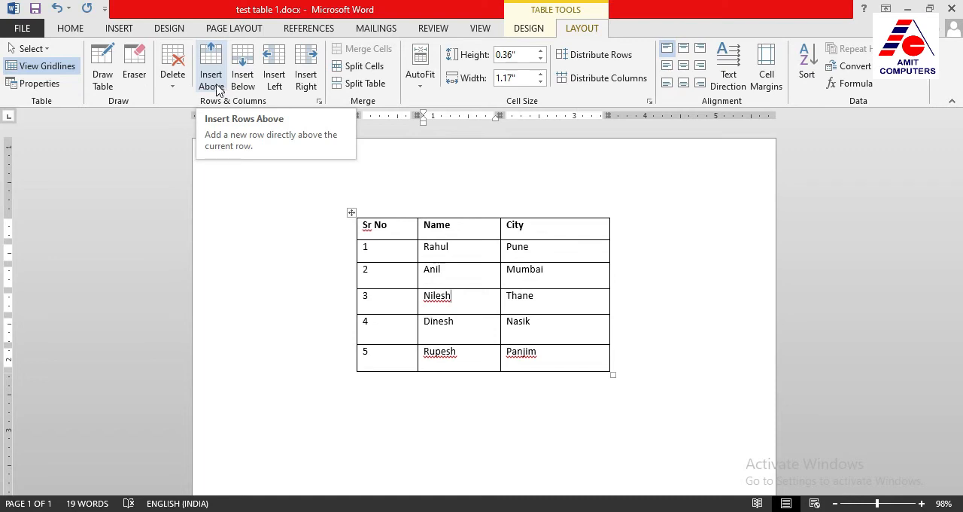
pyautogui.click(173, 75)
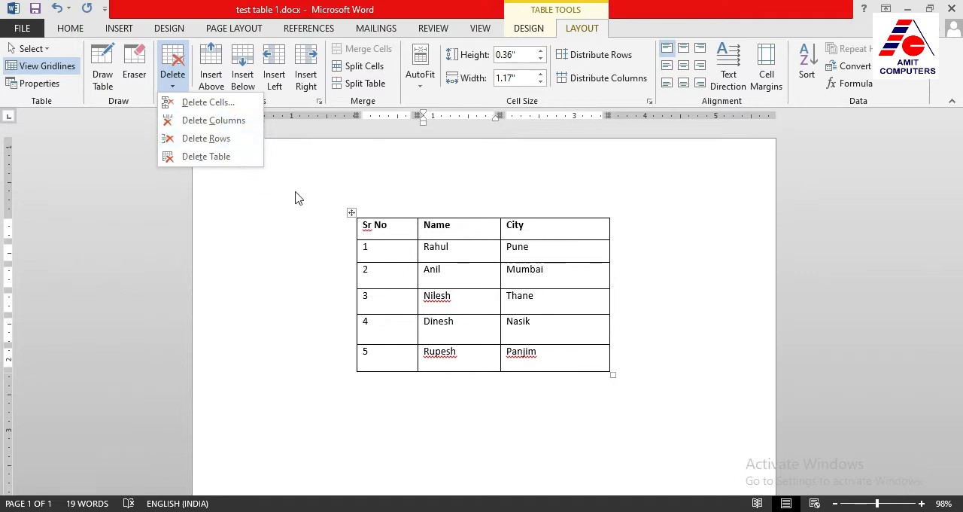
pyautogui.click(393, 274)
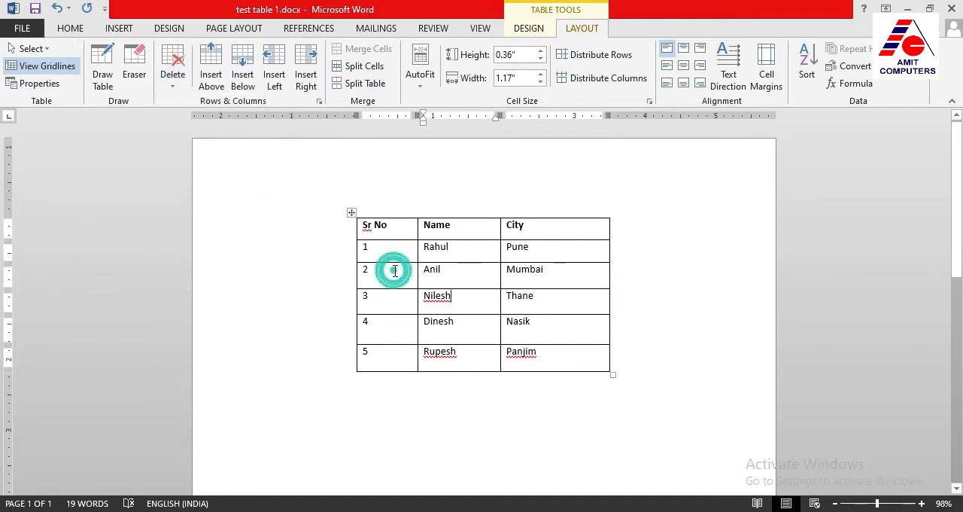
pyautogui.click(395, 275)
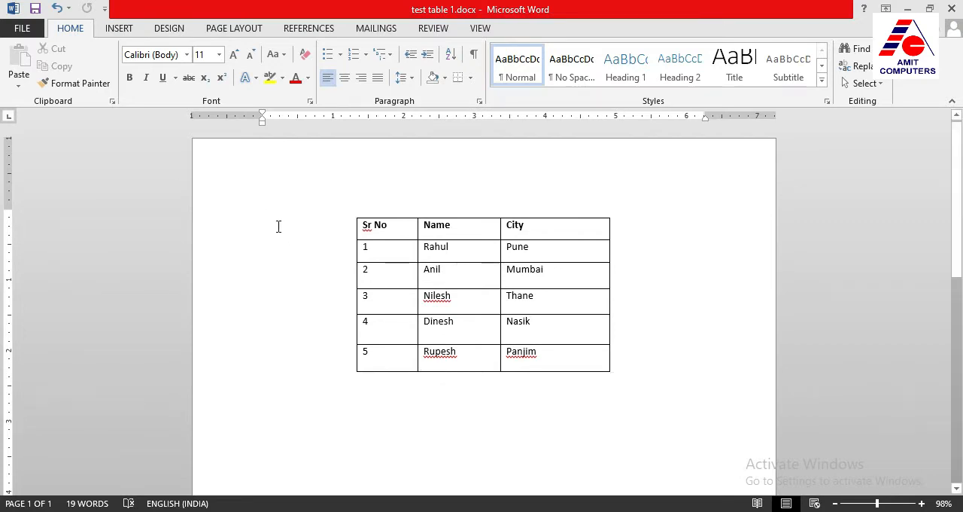
# Shade the table's header row with the standard yellow color
pyautogui.click(466, 276)
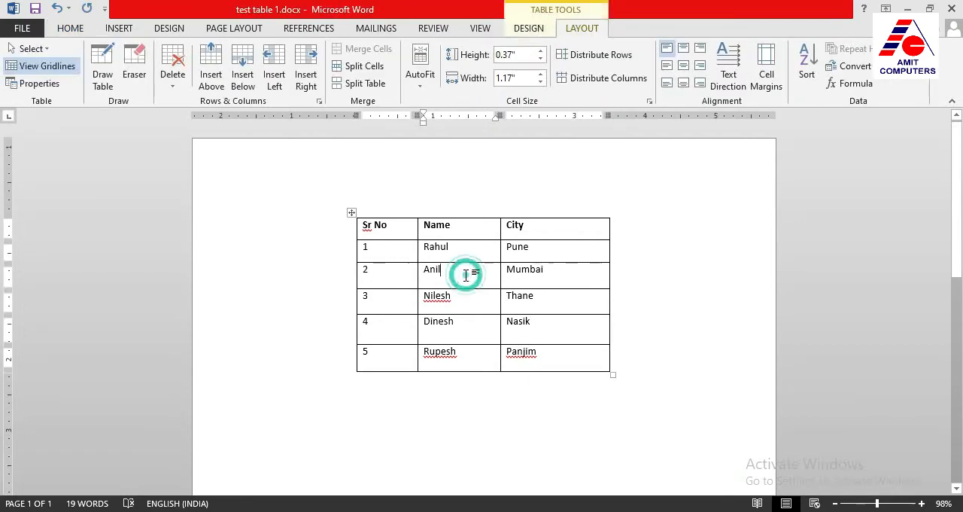
pyautogui.click(536, 33)
pyautogui.click(572, 30)
pyautogui.click(533, 32)
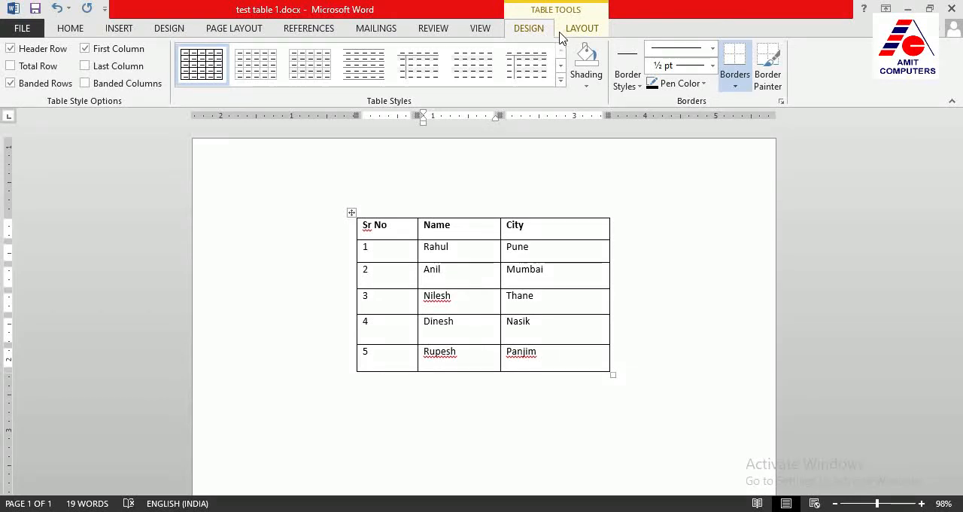
pyautogui.click(587, 88)
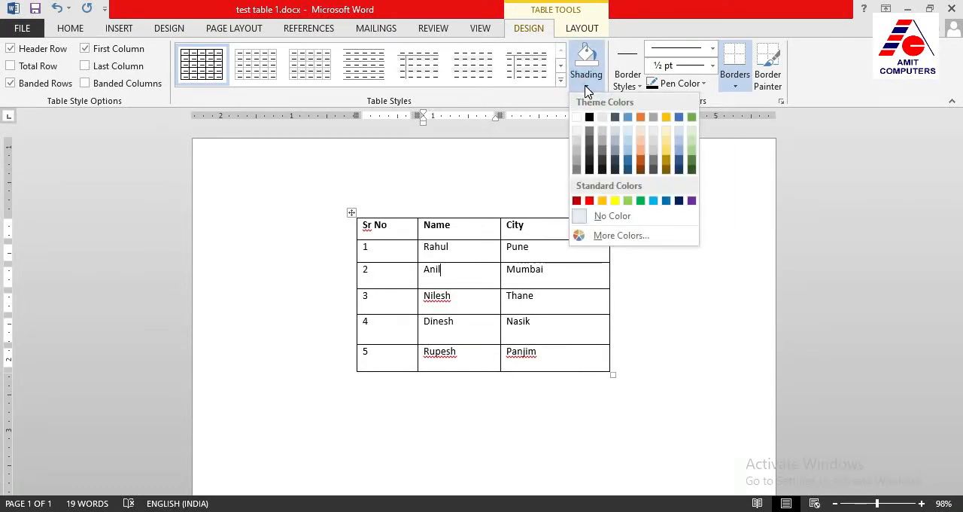
pyautogui.click(466, 225)
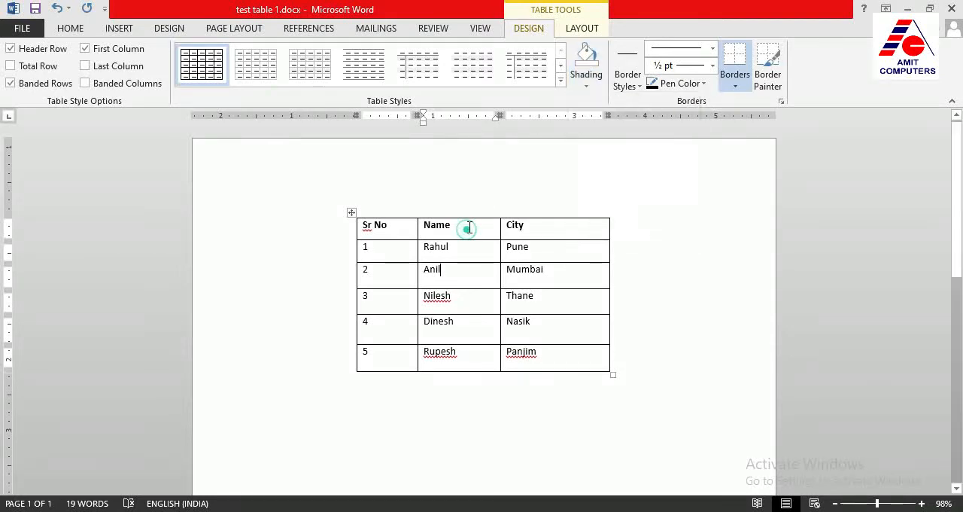
pyautogui.click(349, 232)
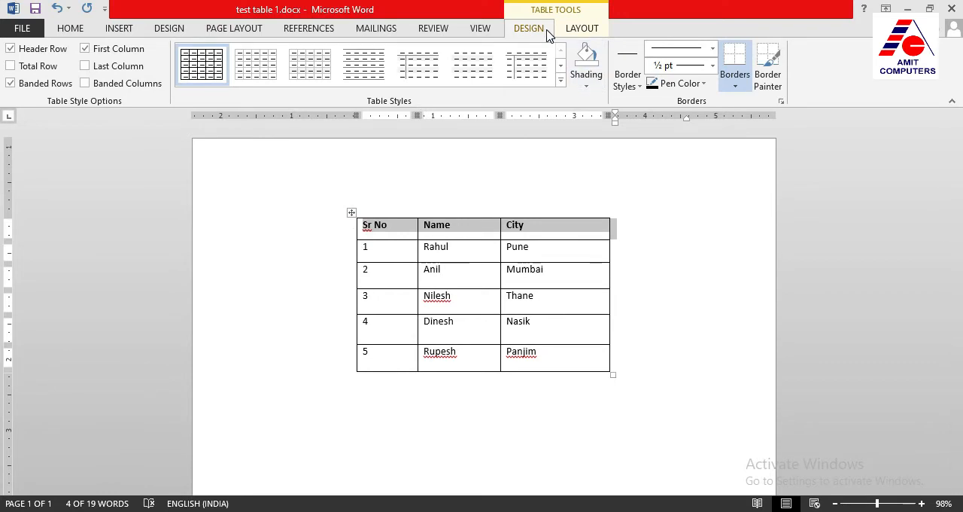
pyautogui.click(586, 81)
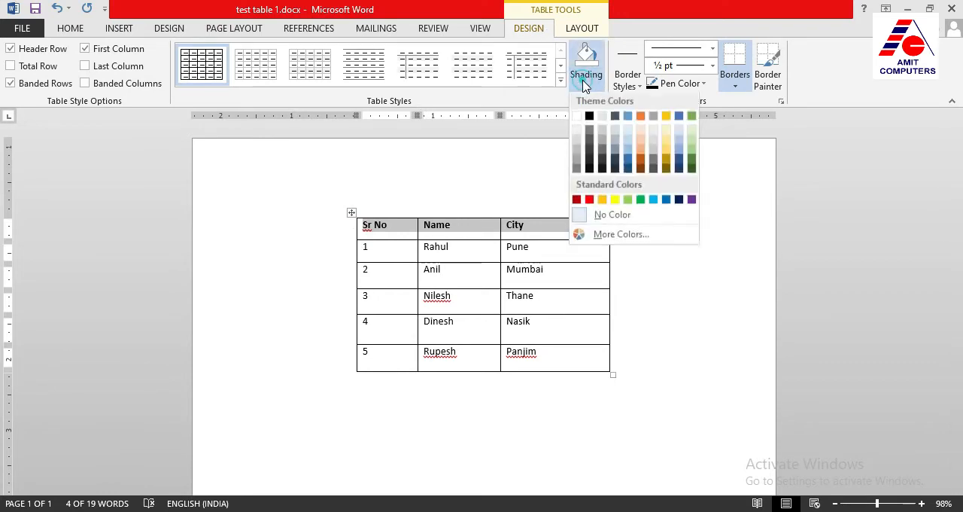
pyautogui.click(614, 201)
pyautogui.click(564, 249)
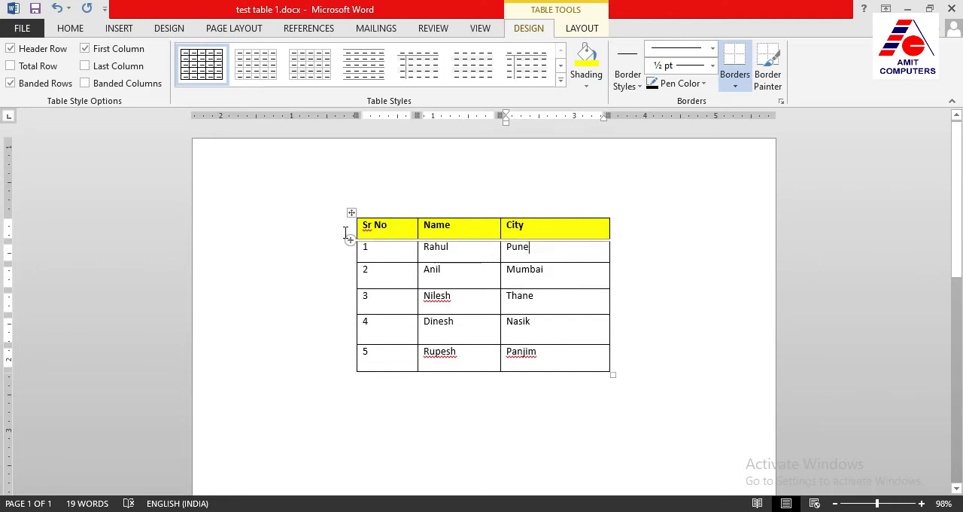
# Remove the fill from the header row by setting its shading to No Color
pyautogui.click(349, 234)
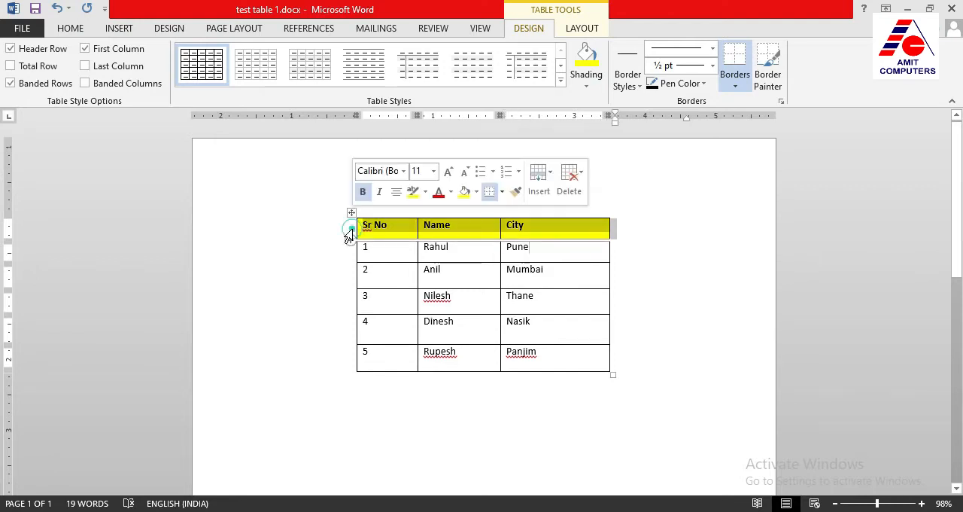
pyautogui.click(588, 88)
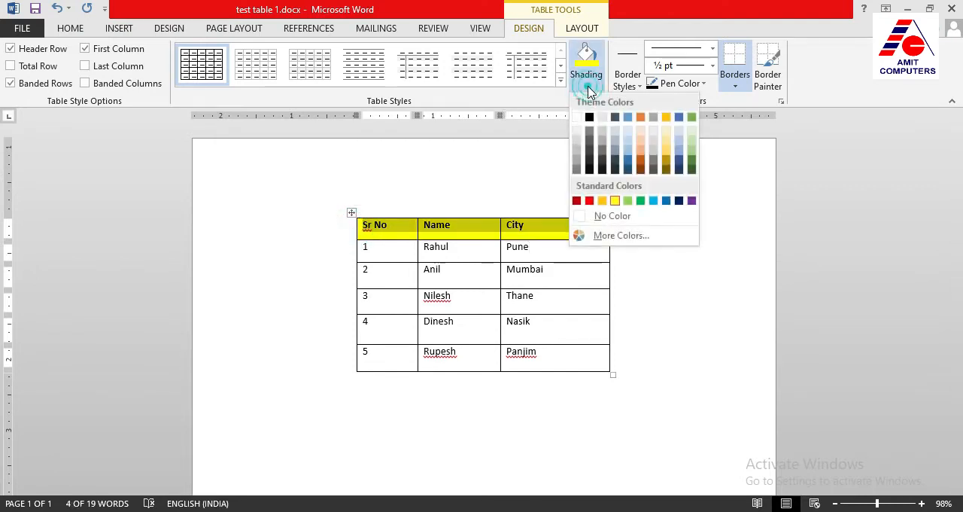
pyautogui.click(599, 218)
pyautogui.click(541, 250)
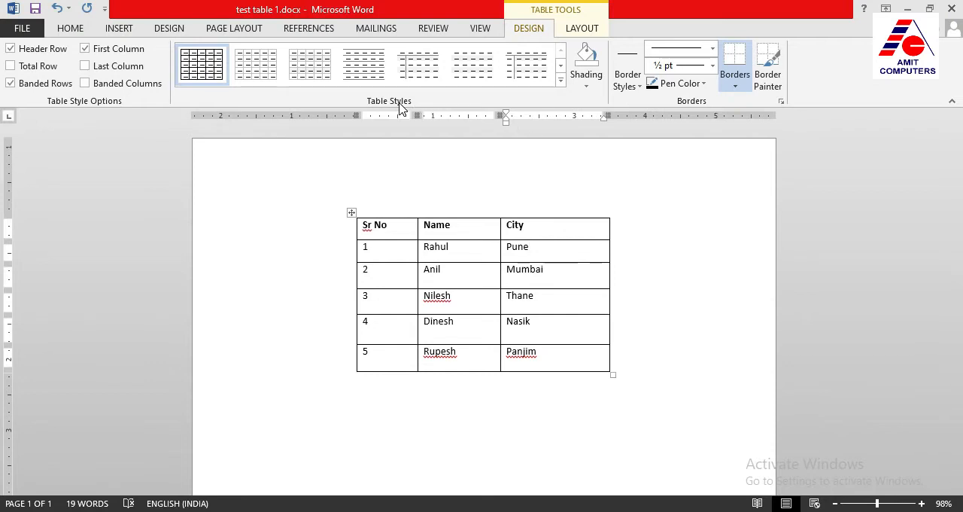
# Try the banded grid table styles with solid dark blue, gray and light blue header rows on the table
pyautogui.click(561, 80)
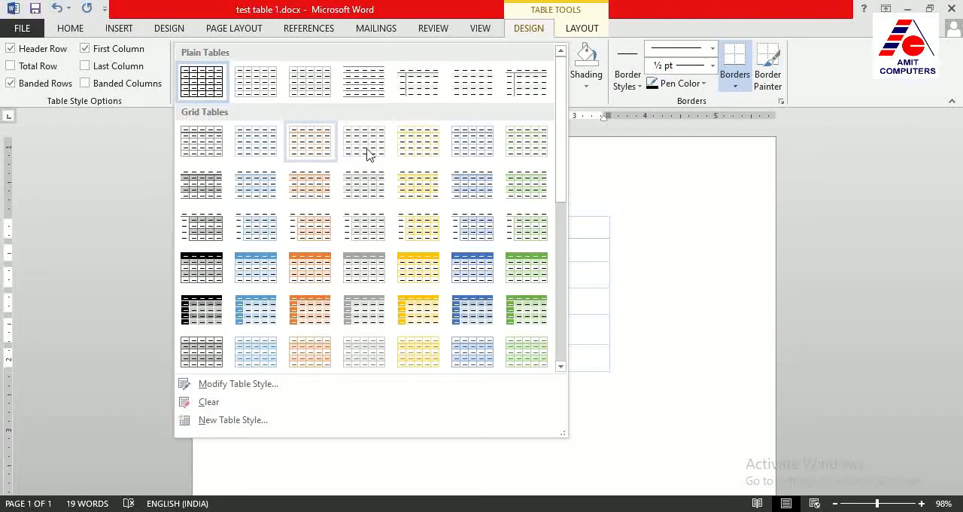
pyautogui.moveTo(562, 176); pyautogui.dragTo(565, 207)
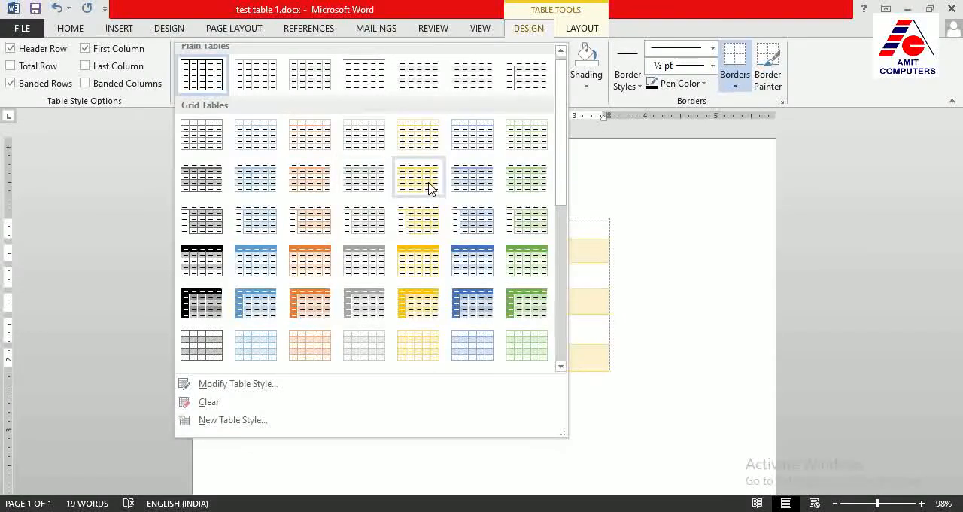
pyautogui.click(467, 258)
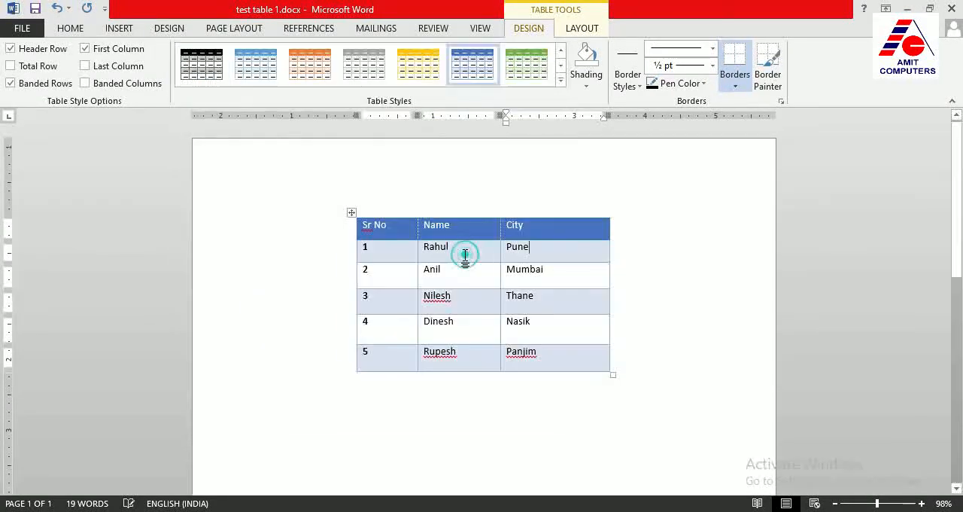
pyautogui.click(467, 256)
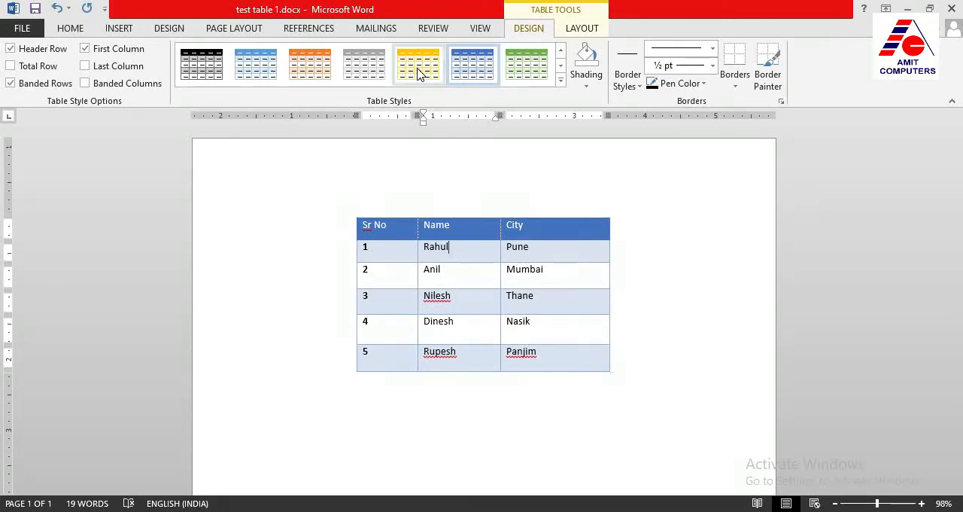
pyautogui.click(364, 66)
pyautogui.click(255, 65)
# Apply the banded grid table style with blue text, thin blue borders and an unfilled header row
pyautogui.click(561, 83)
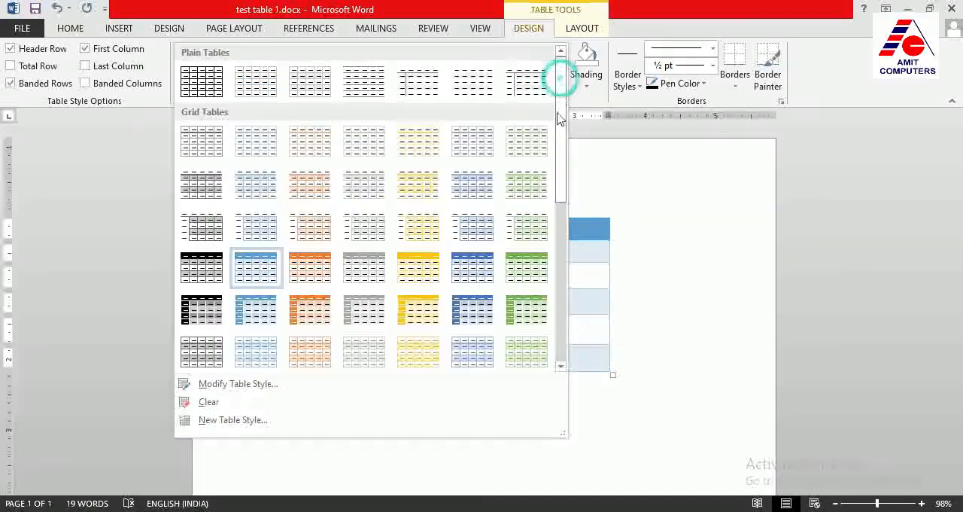
pyautogui.moveTo(563, 181); pyautogui.dragTo(559, 263)
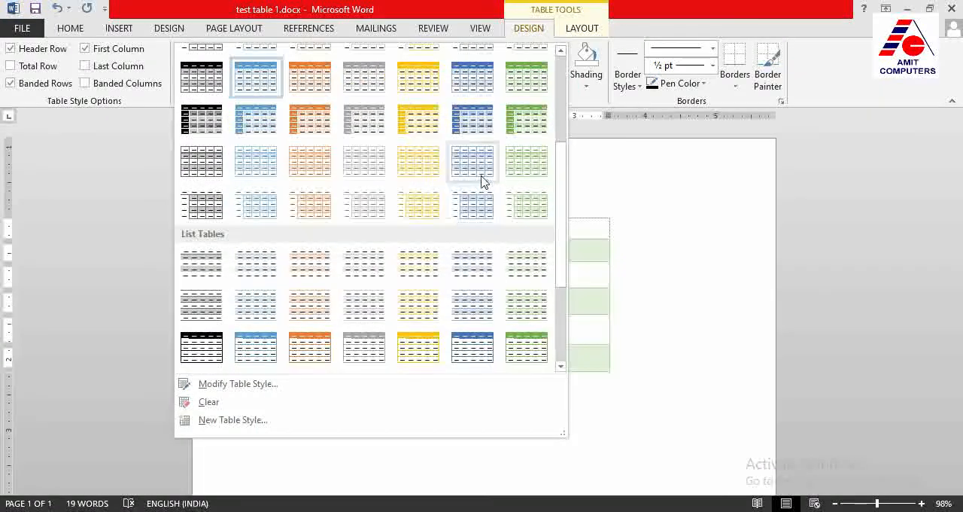
pyautogui.click(482, 177)
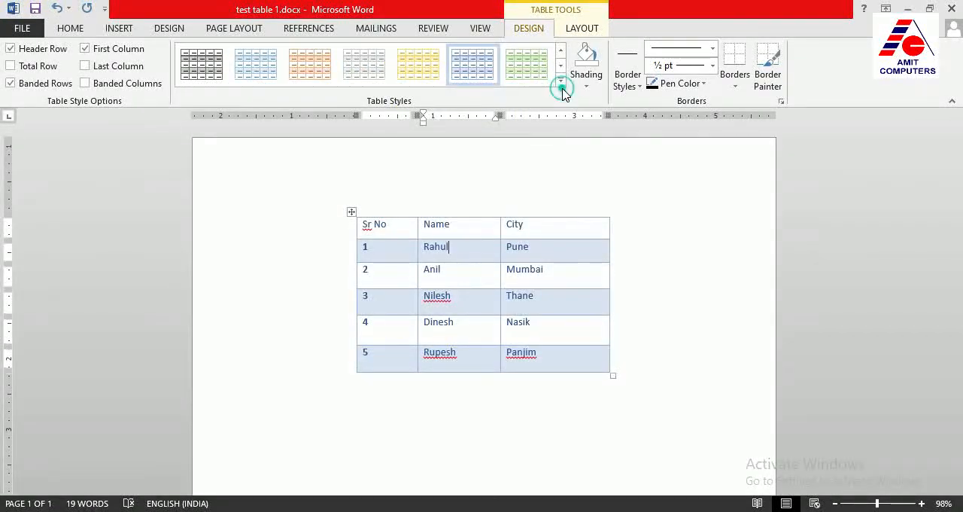
# Try the grid table style with a solid orange header row and first column, and apply the plain black-bordered grid style instead
pyautogui.click(561, 83)
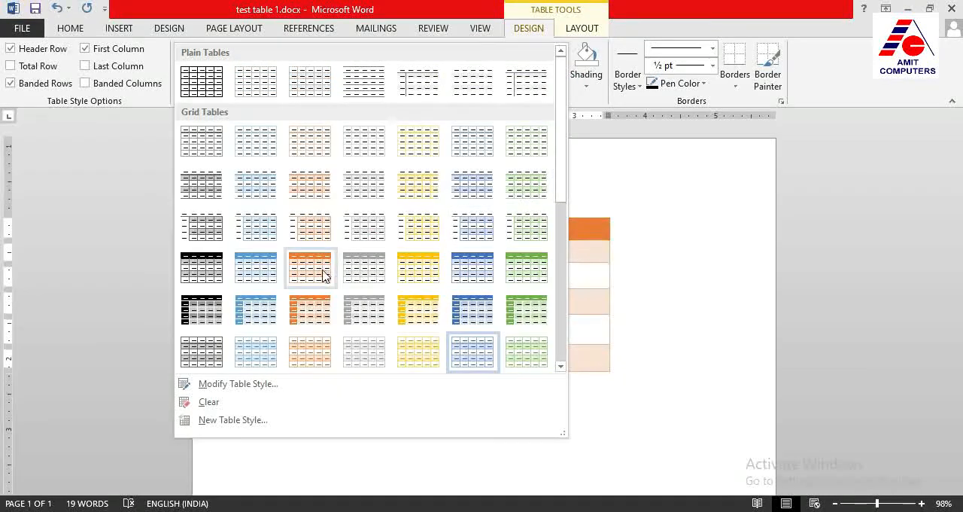
pyautogui.click(309, 305)
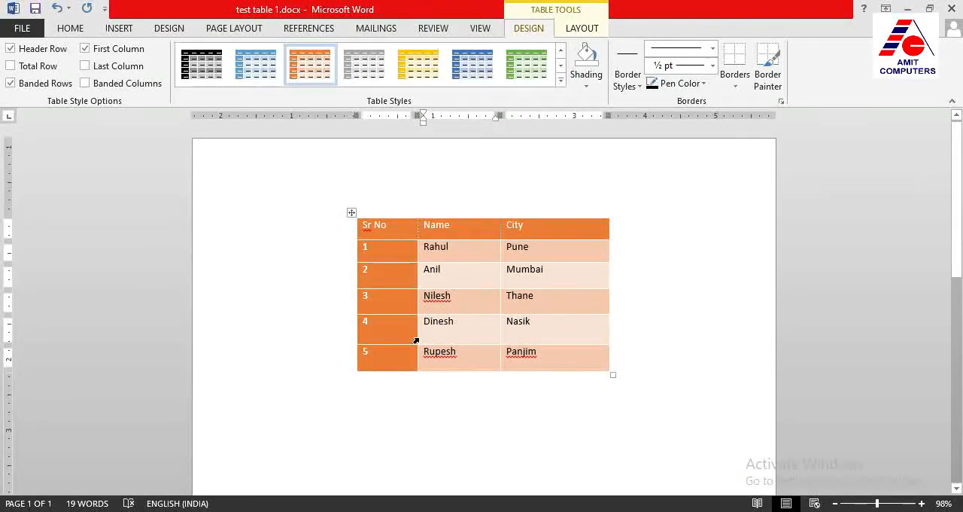
pyautogui.click(561, 79)
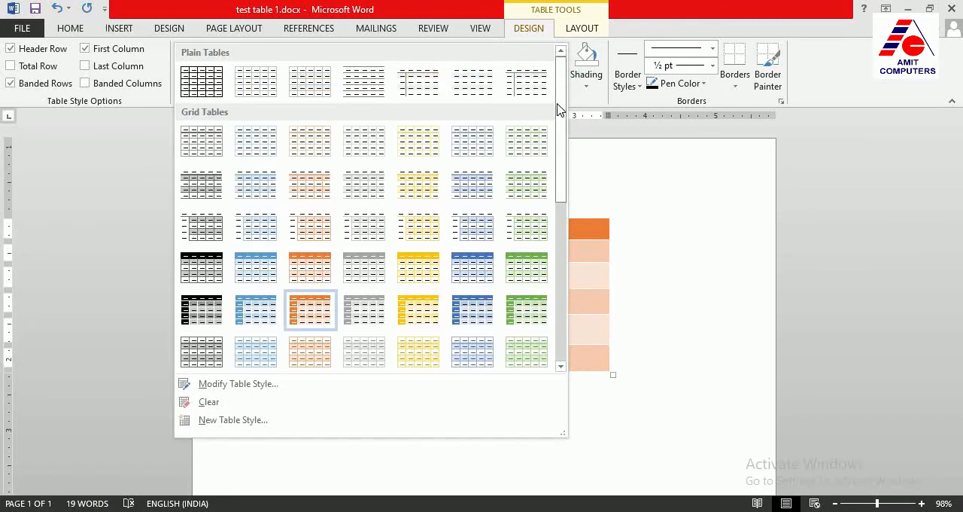
pyautogui.click(201, 89)
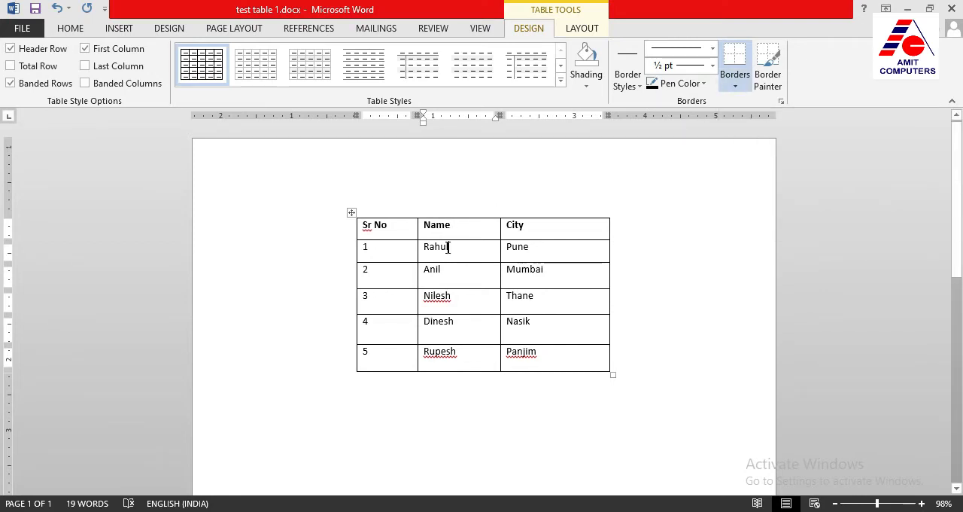
# Remove the bottom border of row 1's Name cell and turn off the display of table gridlines
pyautogui.click(736, 88)
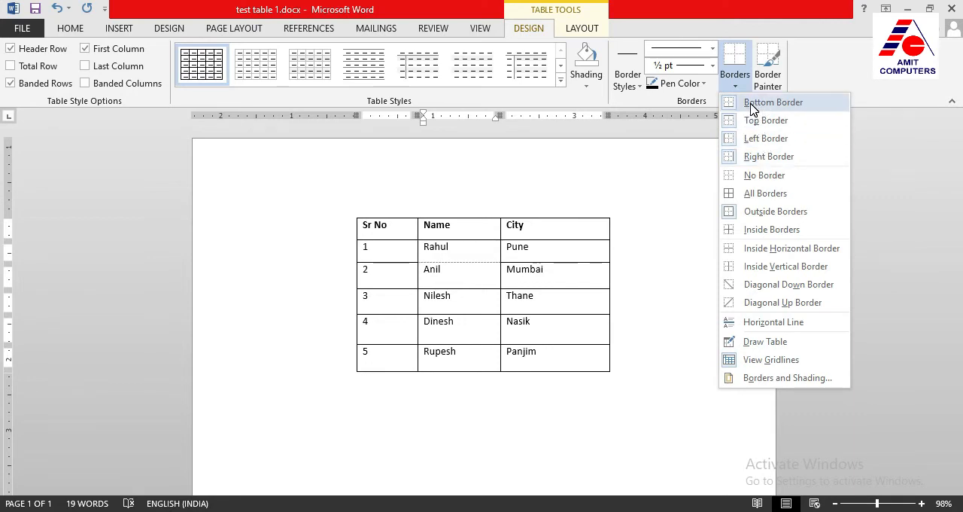
pyautogui.click(751, 110)
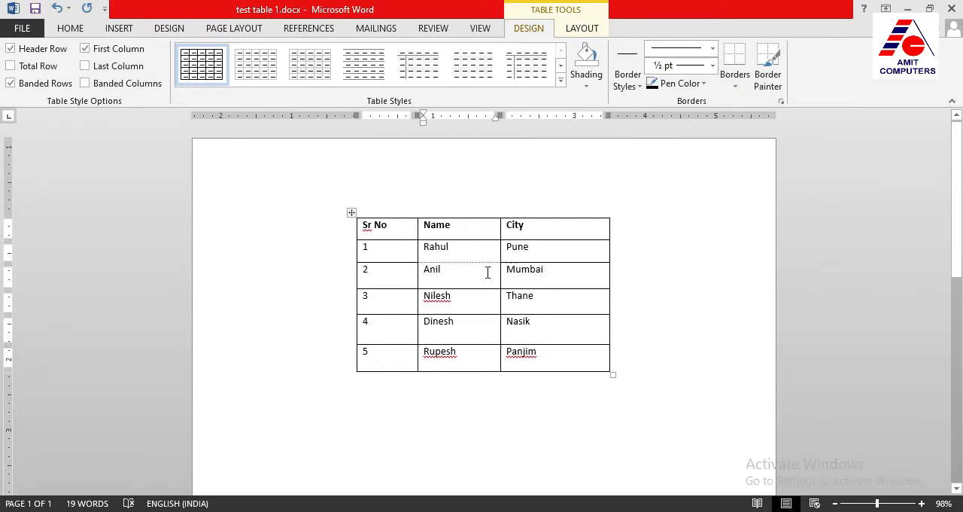
pyautogui.click(736, 89)
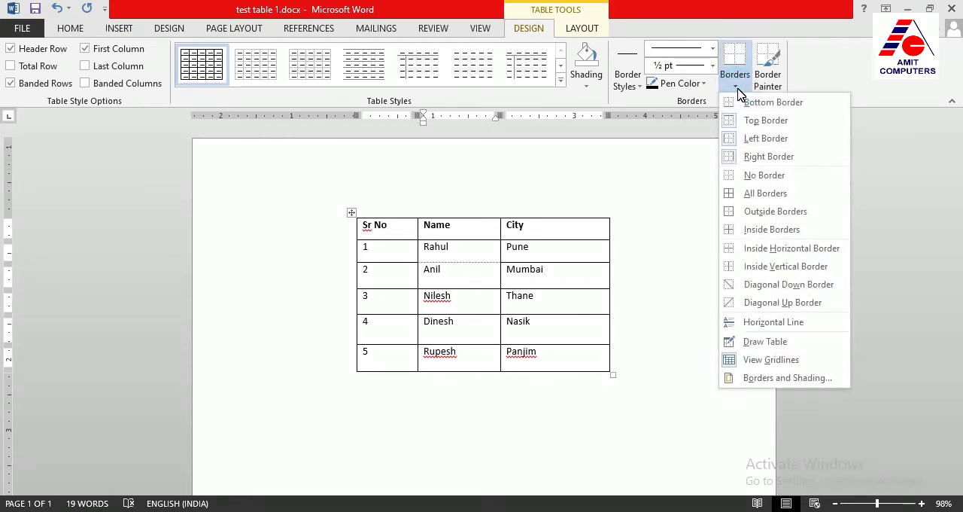
pyautogui.click(750, 362)
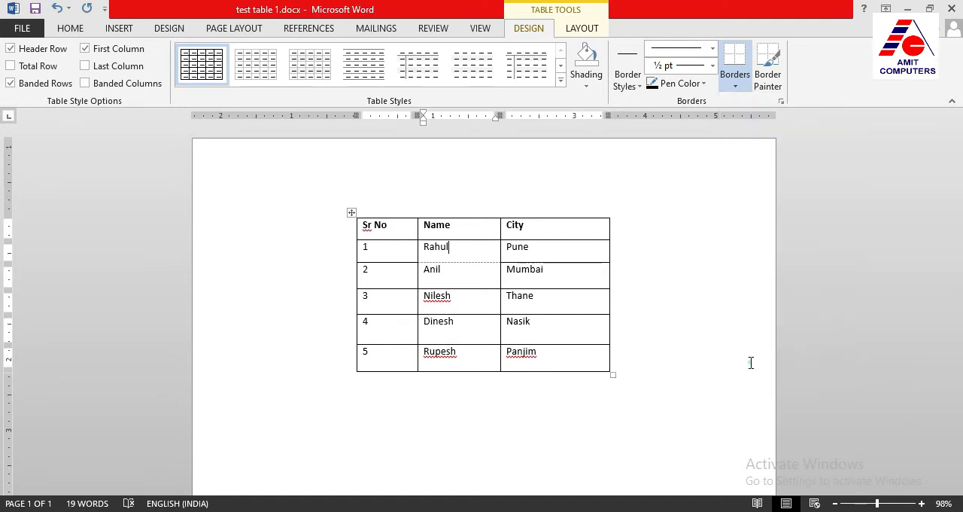
# Remove the top, left and right borders of the Name cell in row 1
pyautogui.click(742, 89)
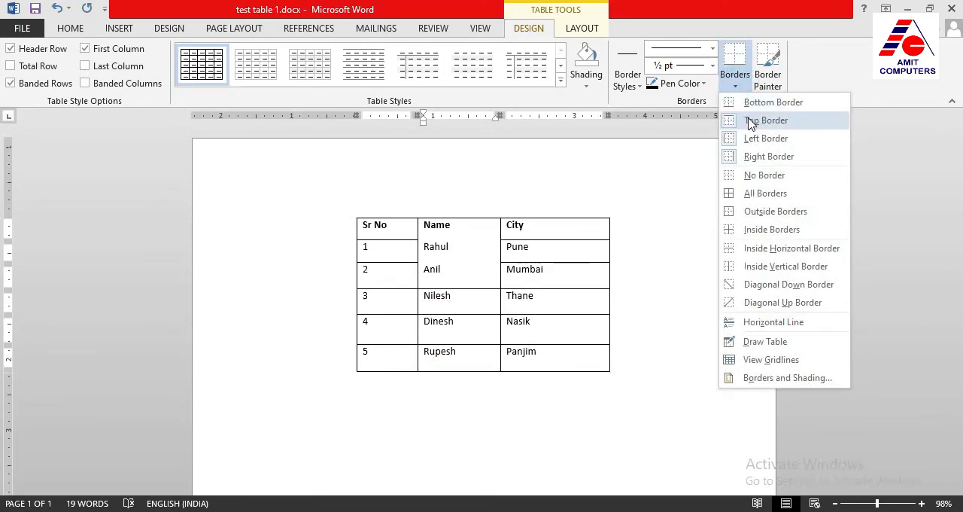
pyautogui.click(751, 122)
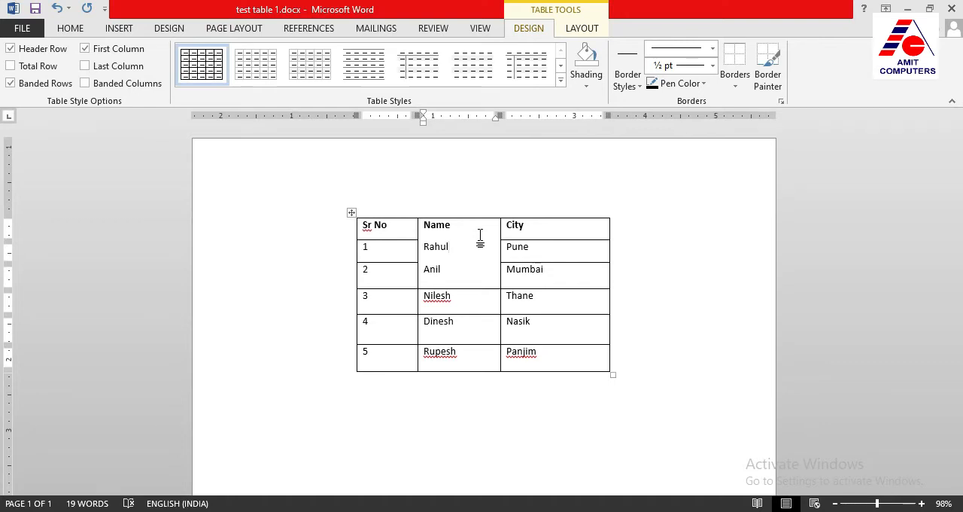
pyautogui.click(736, 82)
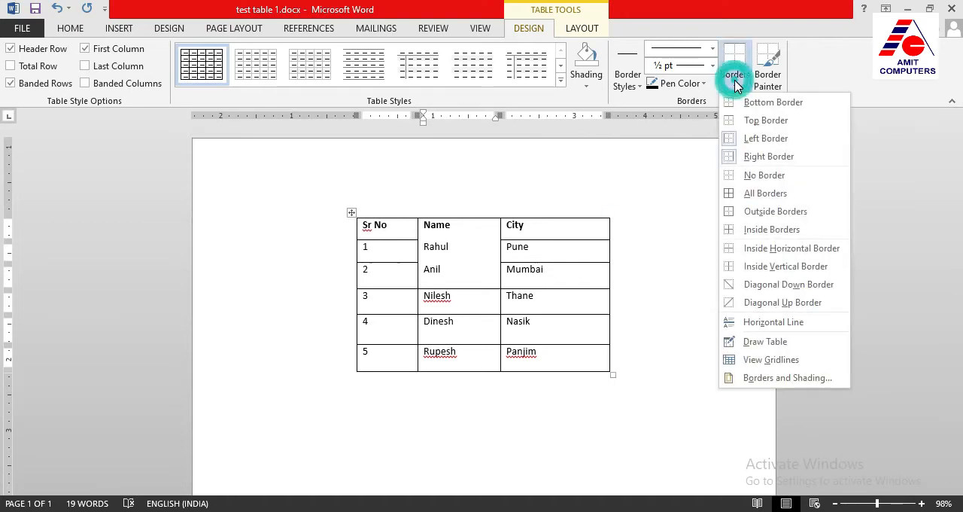
pyautogui.click(738, 136)
pyautogui.click(738, 85)
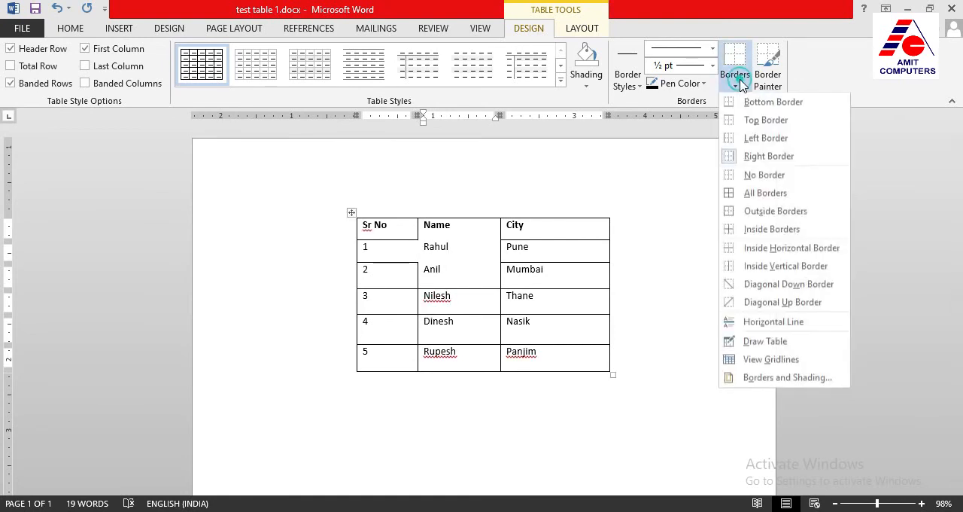
pyautogui.click(751, 155)
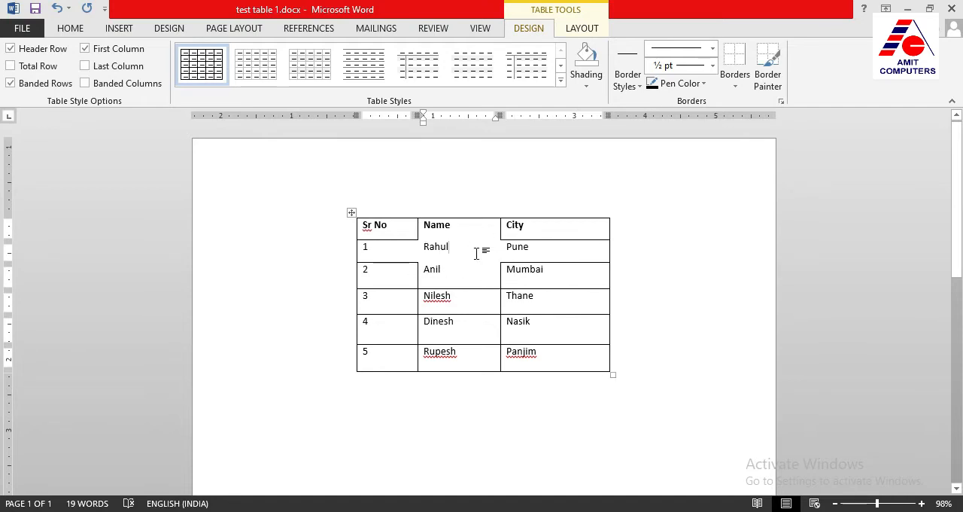
# Restore the top, left and right borders of the Name cell in row 1
pyautogui.click(733, 87)
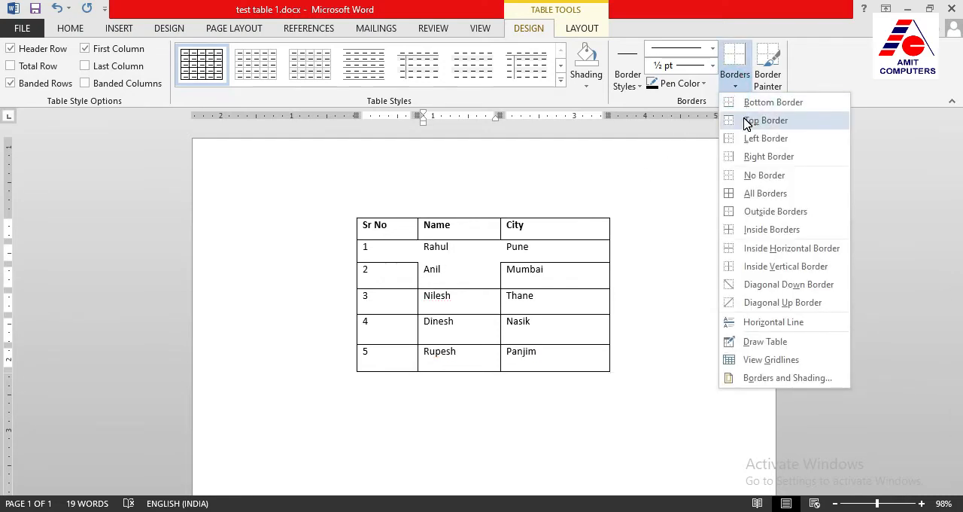
pyautogui.click(747, 121)
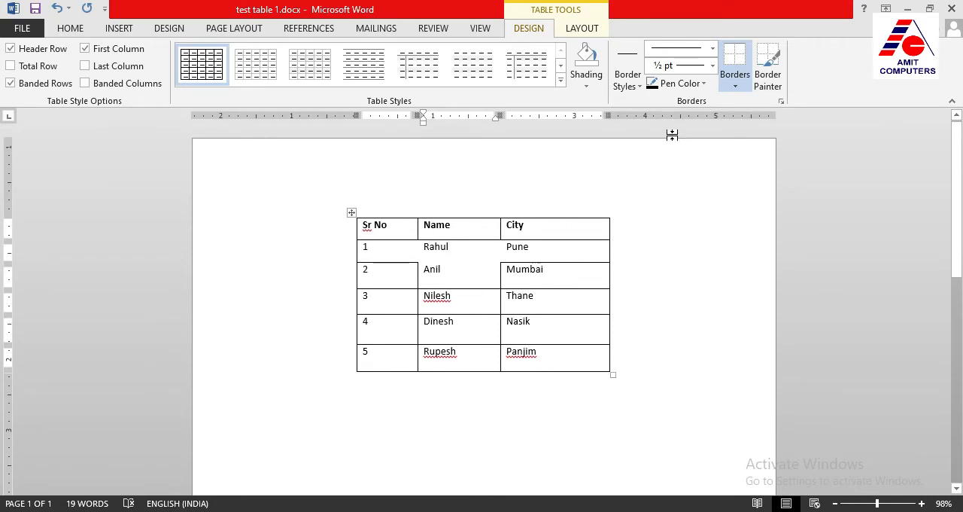
pyautogui.click(734, 87)
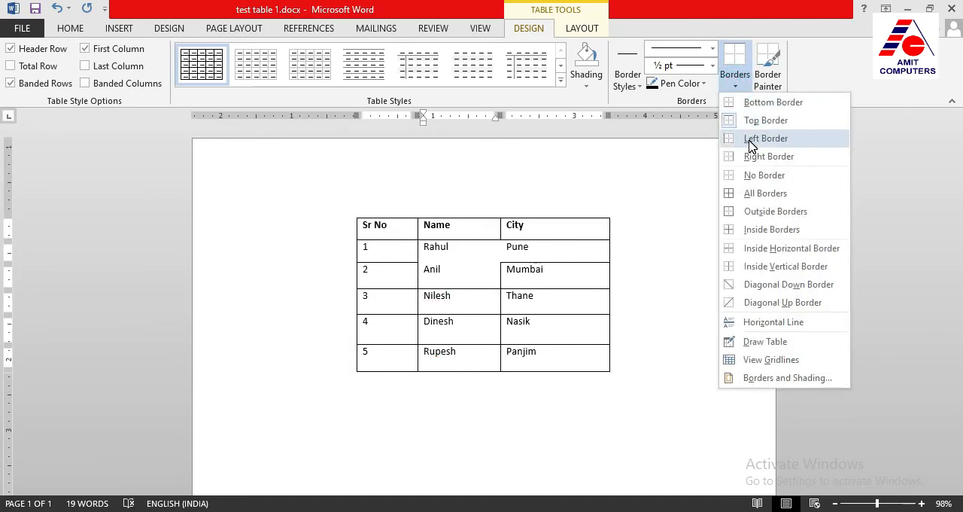
pyautogui.click(757, 138)
pyautogui.click(736, 87)
pyautogui.click(754, 156)
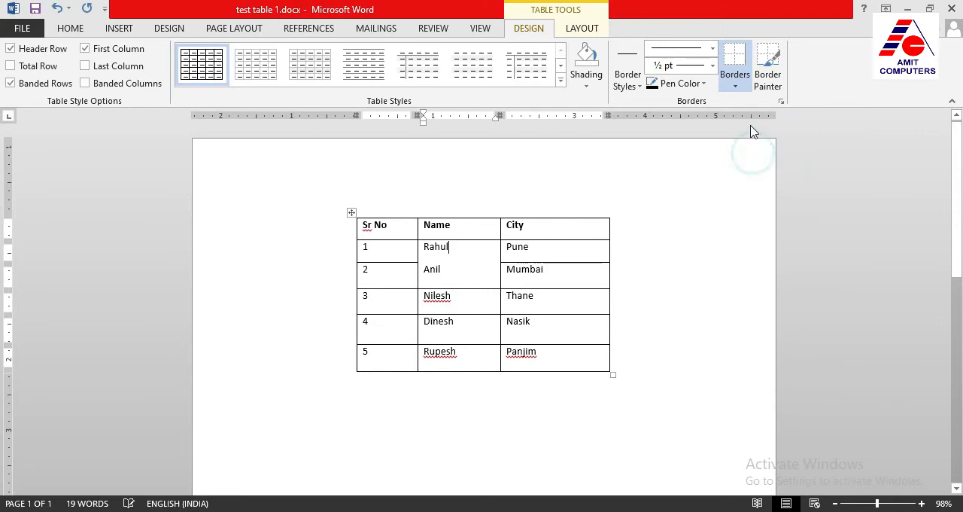
pyautogui.click(740, 89)
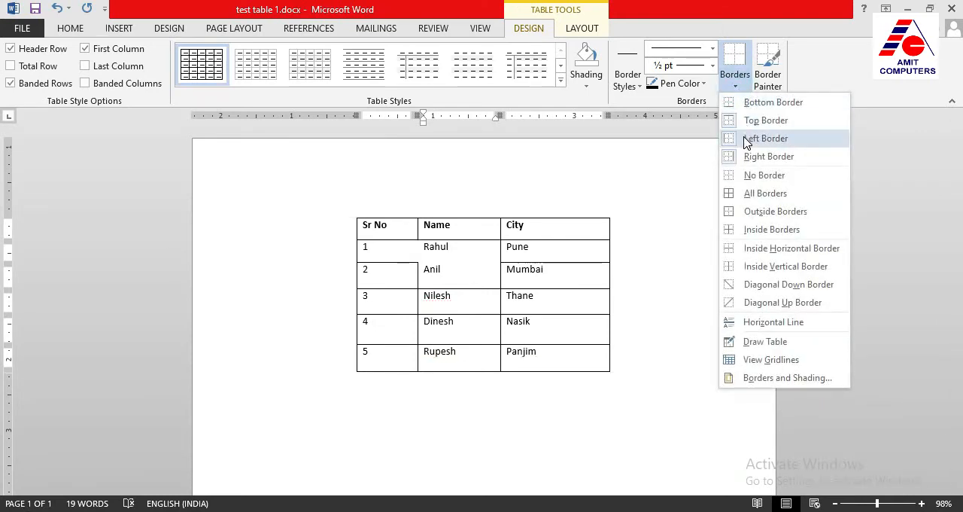
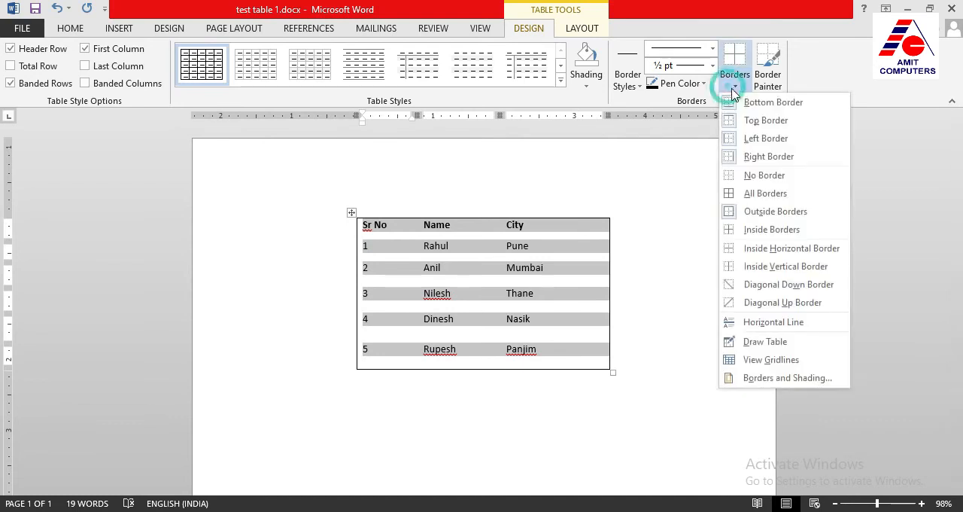
# Apply all borders to the whole table
pyautogui.click(755, 194)
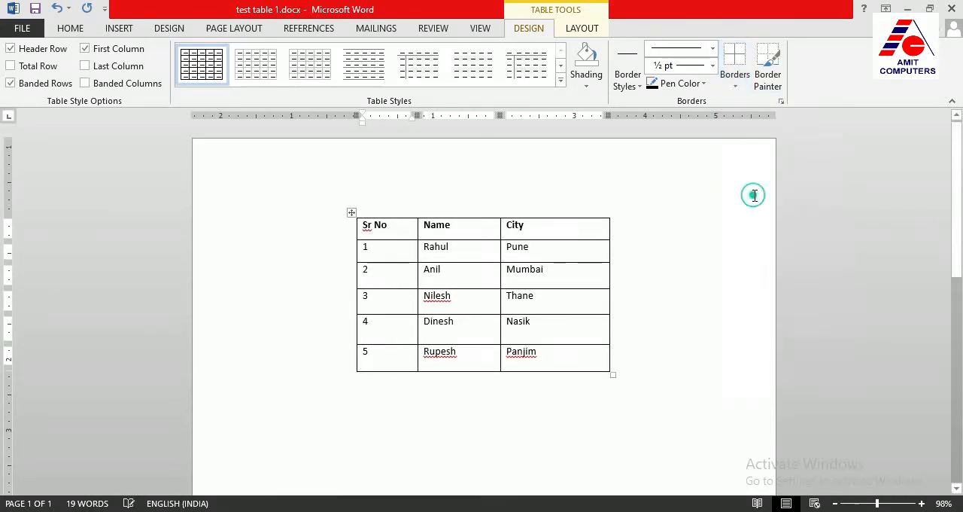
pyautogui.click(554, 271)
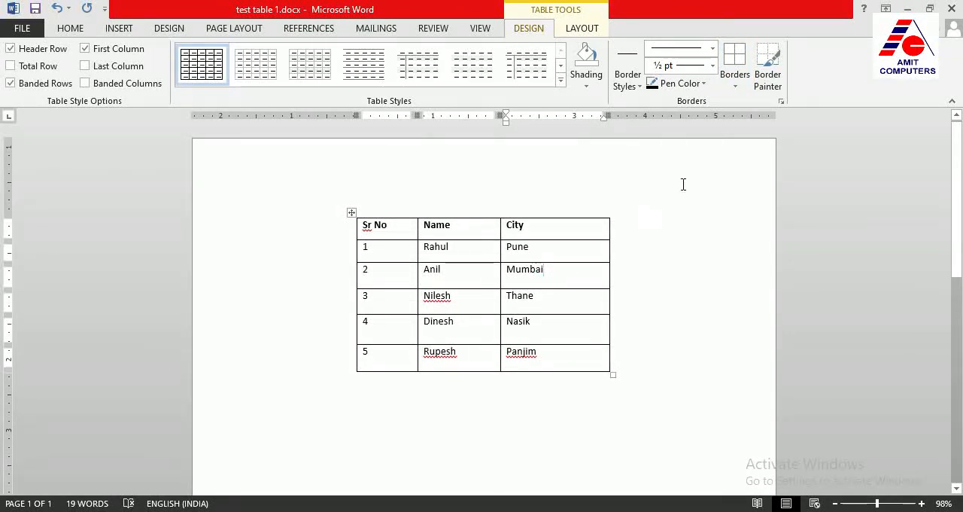
pyautogui.click(736, 86)
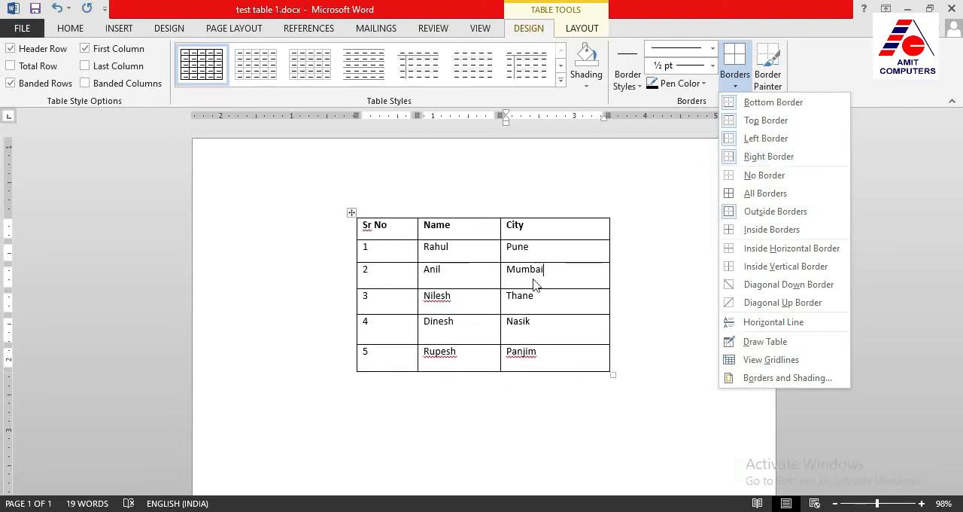
pyautogui.click(556, 275)
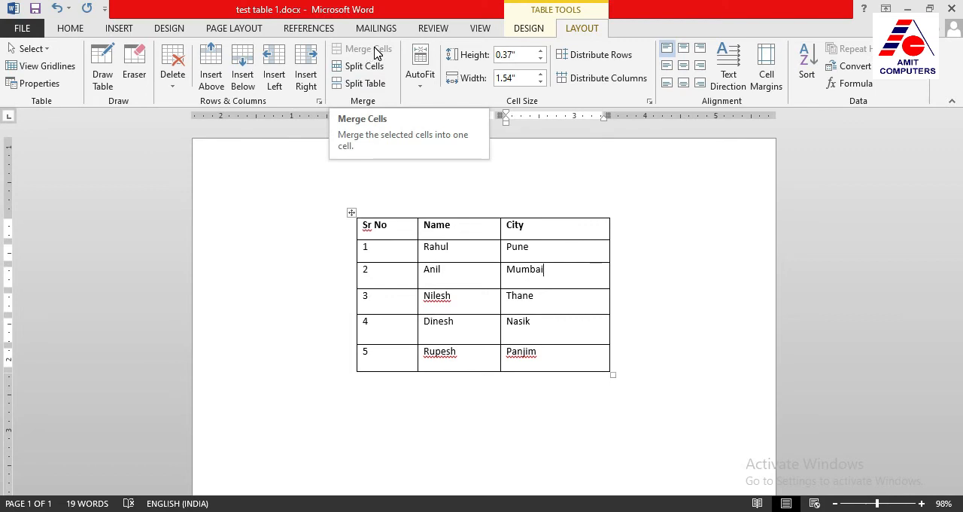
# Insert a new row above the header row containing Sr No, Name and City
pyautogui.click(466, 229)
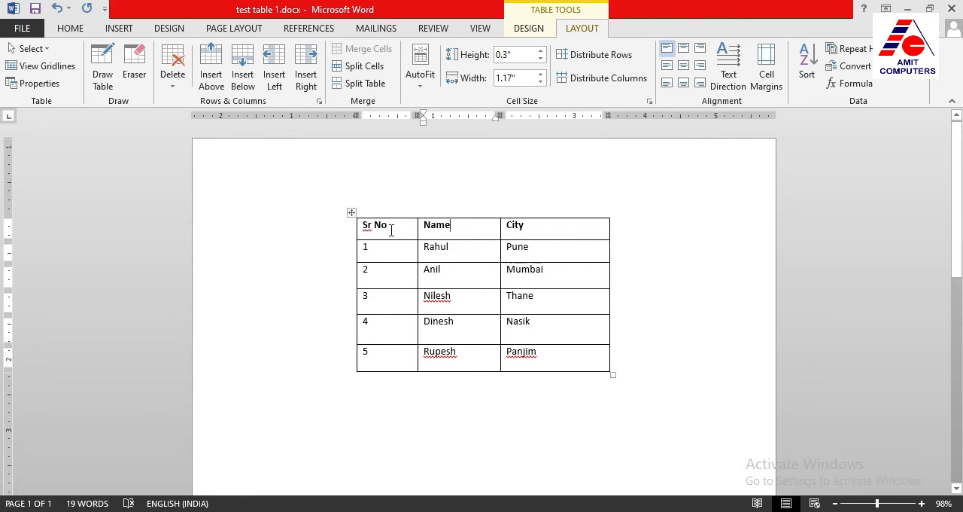
pyautogui.click(458, 228)
pyautogui.click(541, 228)
pyautogui.click(462, 228)
pyautogui.click(211, 79)
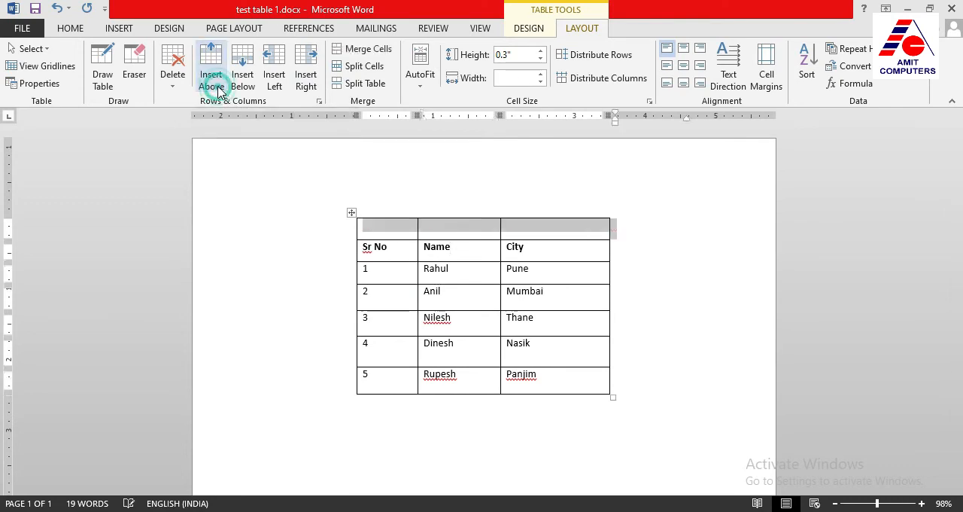
# Merge the three empty cells of the new top row into one cell
pyautogui.click(467, 231)
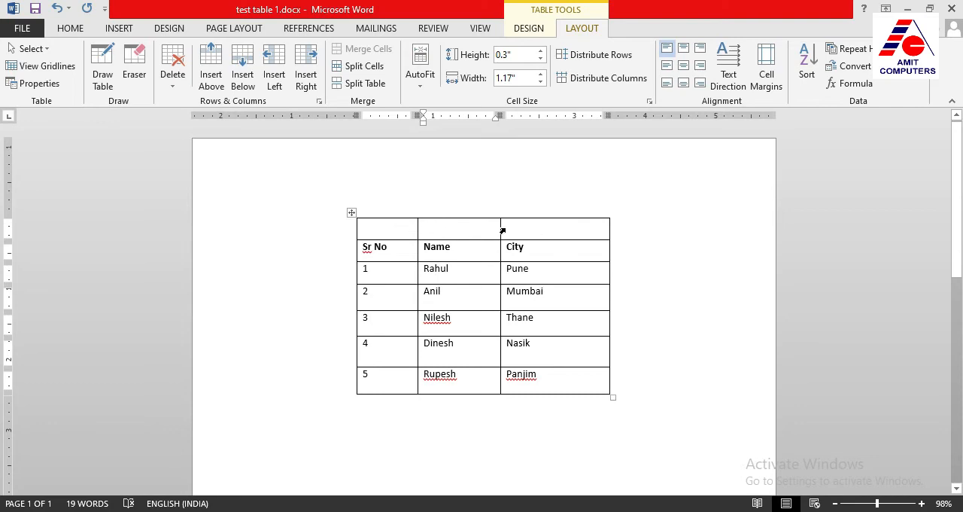
pyautogui.click(389, 226)
pyautogui.click(449, 228)
pyautogui.click(544, 228)
pyautogui.moveTo(522, 228); pyautogui.dragTo(397, 236)
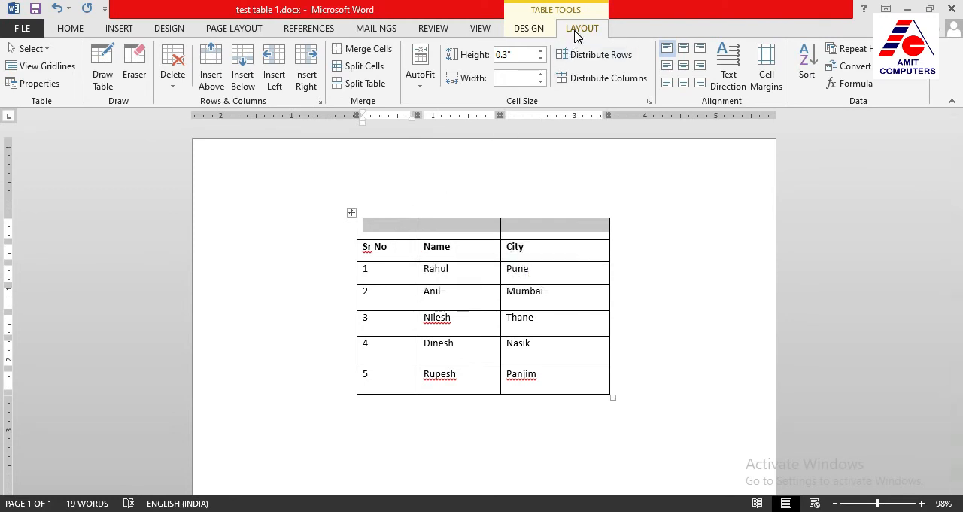
pyautogui.click(369, 58)
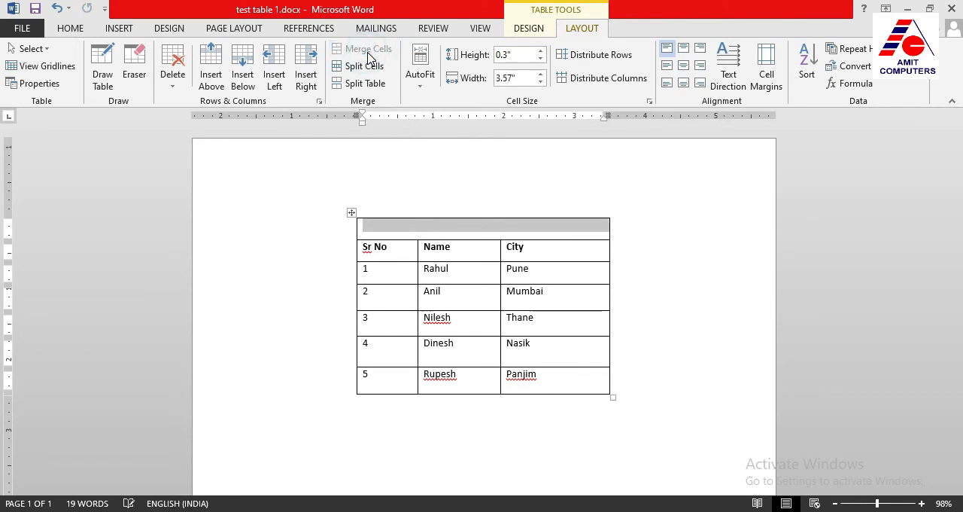
# Enter the title DATABASE EXAMPLE in the merged top cell and centre it horizontally and vertically
pyautogui.click(423, 228)
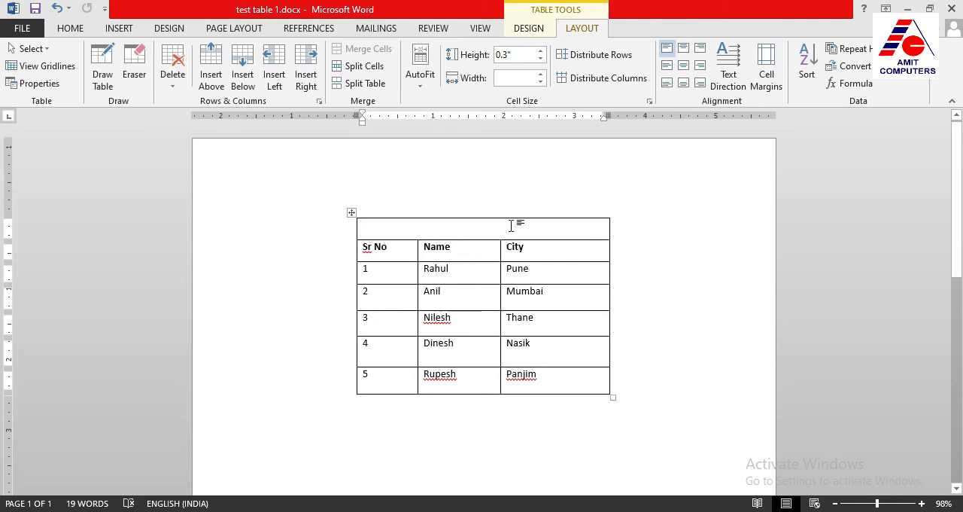
pyautogui.write('DATABASE EXAMPLE')
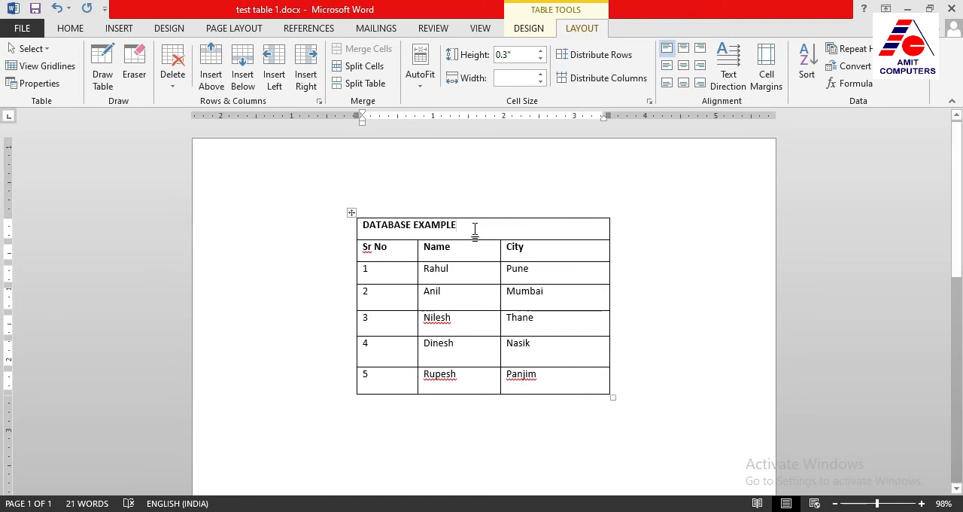
pyautogui.moveTo(458, 224); pyautogui.dragTo(379, 224)
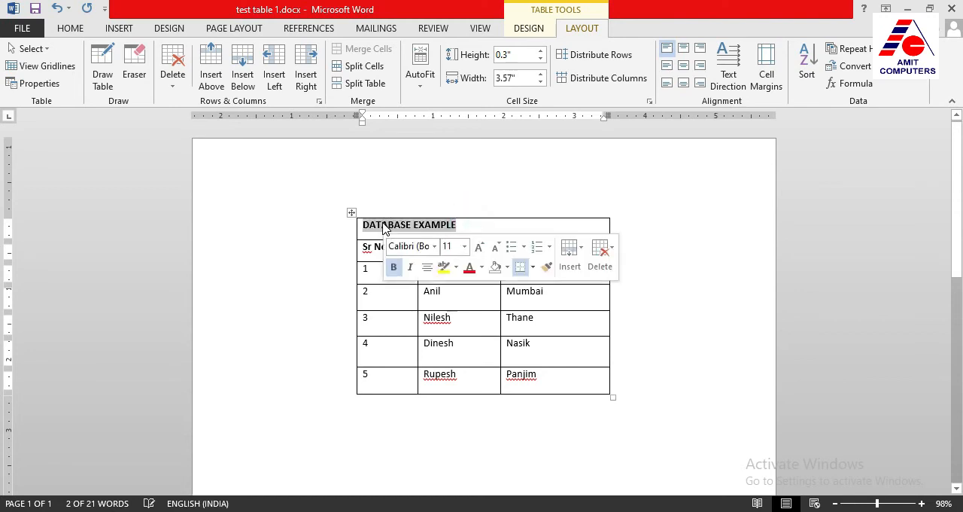
pyautogui.click(688, 66)
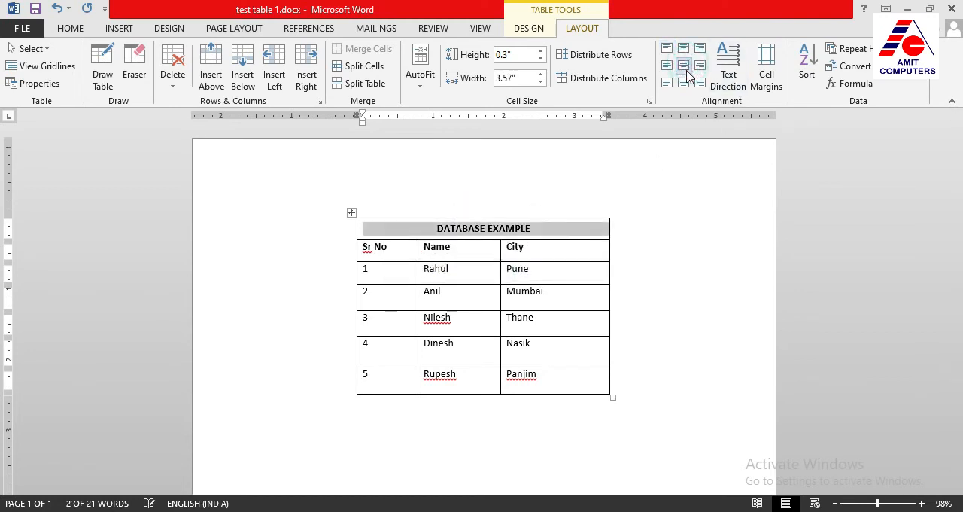
pyautogui.click(539, 234)
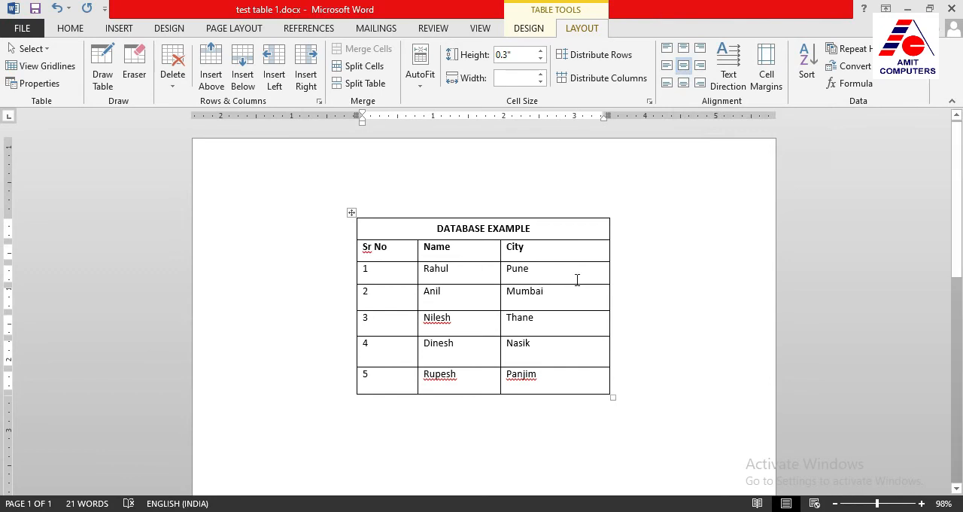
# Shade the DATABASE EXAMPLE title row yellow
pyautogui.tripleClick(545, 234)
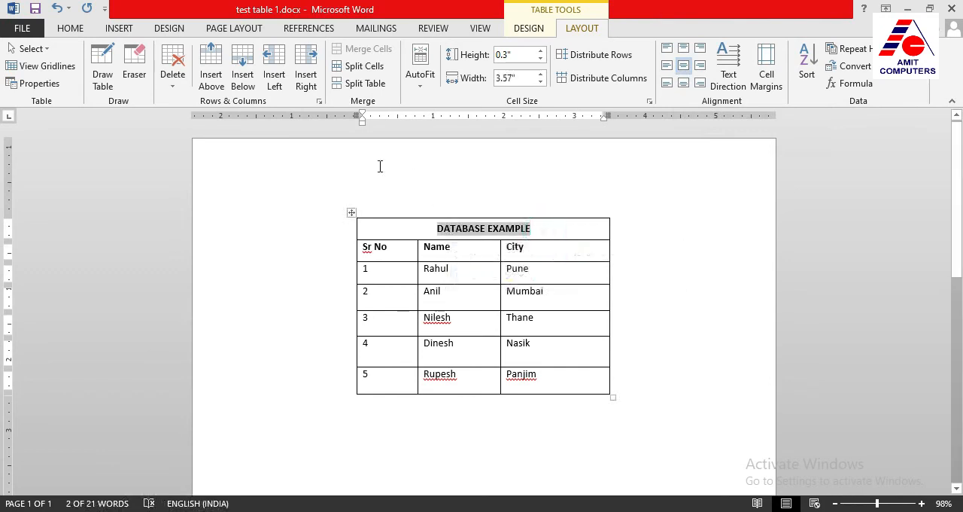
pyautogui.click(528, 27)
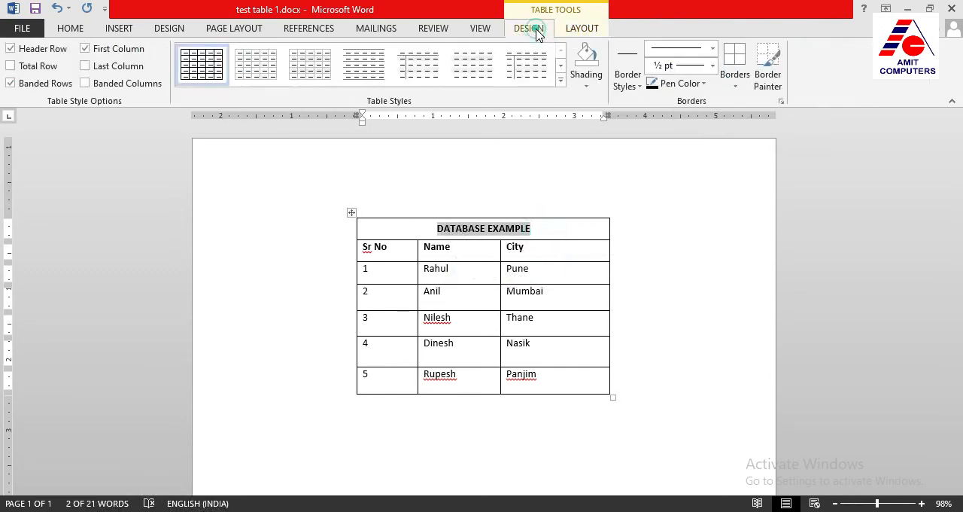
pyautogui.click(584, 88)
pyautogui.click(614, 200)
pyautogui.click(561, 259)
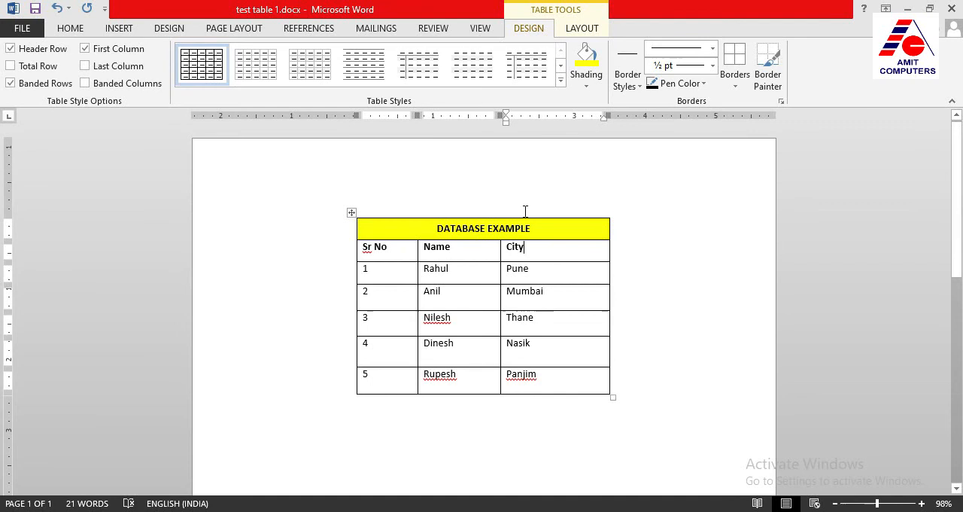
# Insert a new row below the table's last row
pyautogui.click(571, 377)
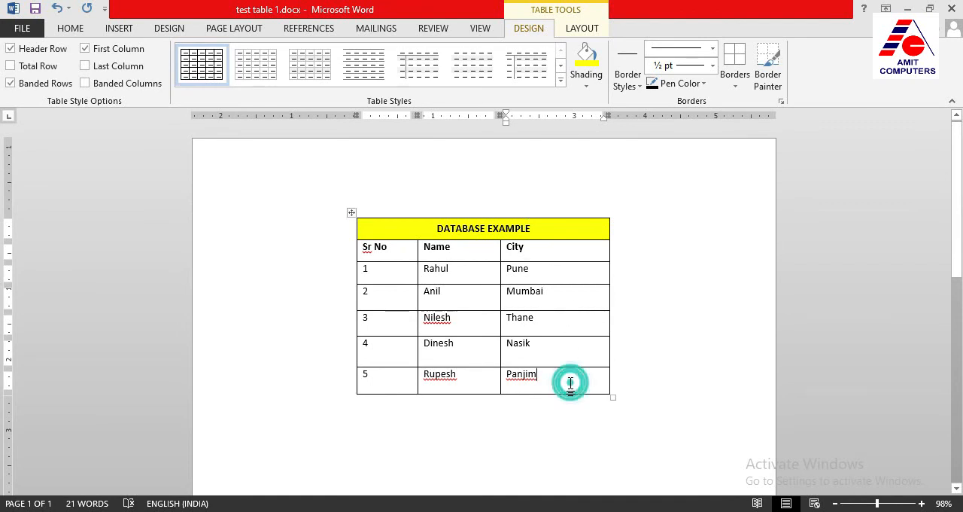
pyautogui.click(582, 30)
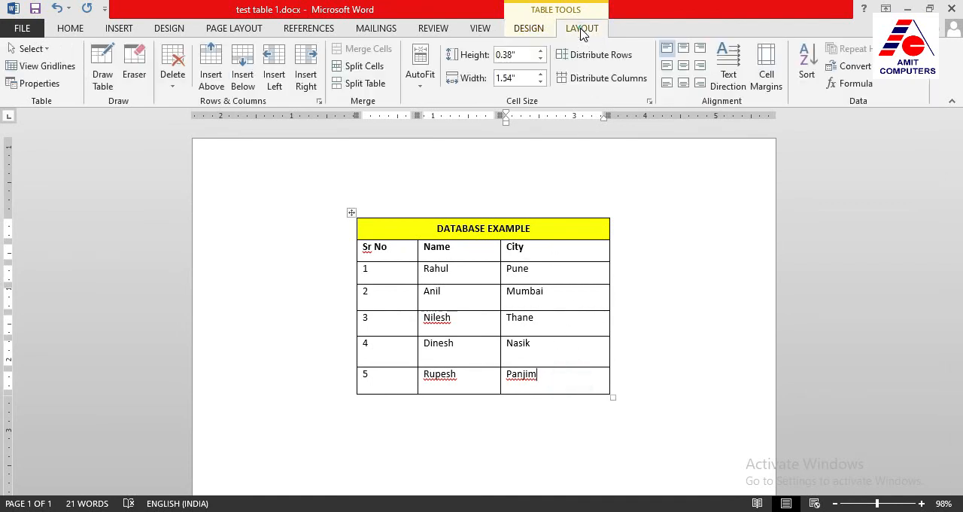
pyautogui.click(242, 82)
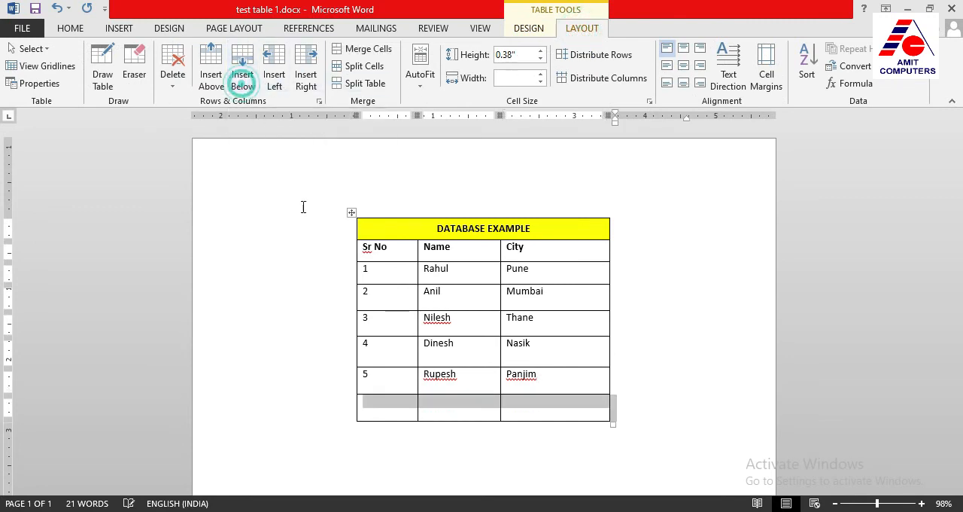
# Merge the Name and City column cells of the empty bottom row
pyautogui.click(451, 410)
pyautogui.moveTo(535, 405); pyautogui.dragTo(478, 410)
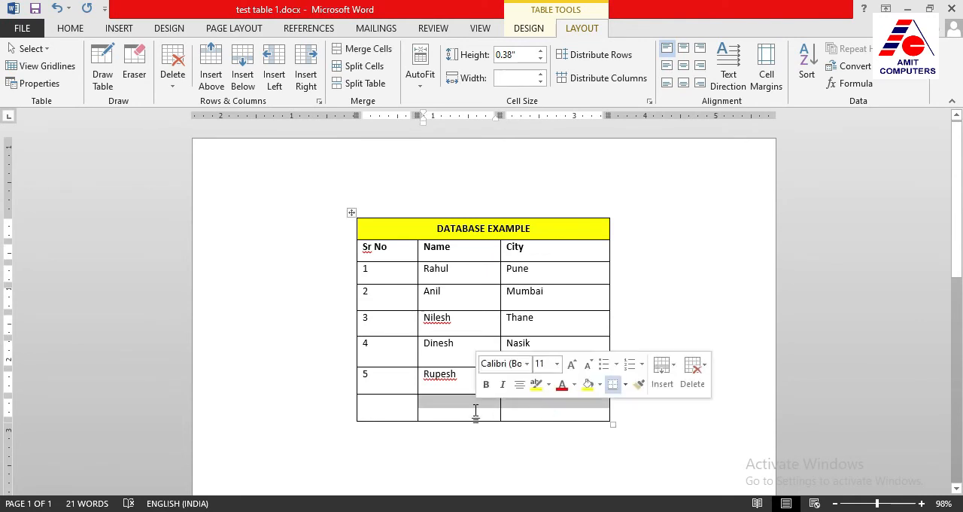
pyautogui.moveTo(410, 406); pyautogui.dragTo(468, 401)
pyautogui.click(517, 408)
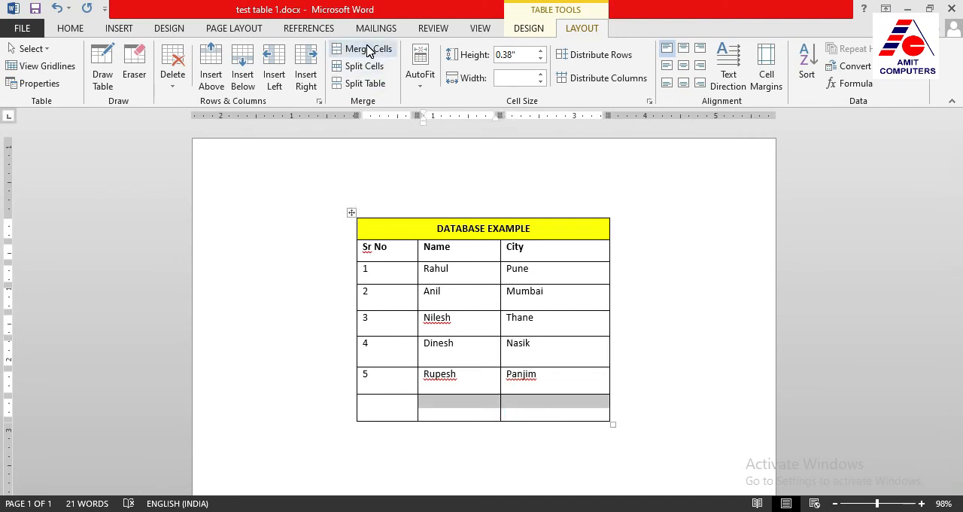
pyautogui.click(368, 50)
pyautogui.click(447, 405)
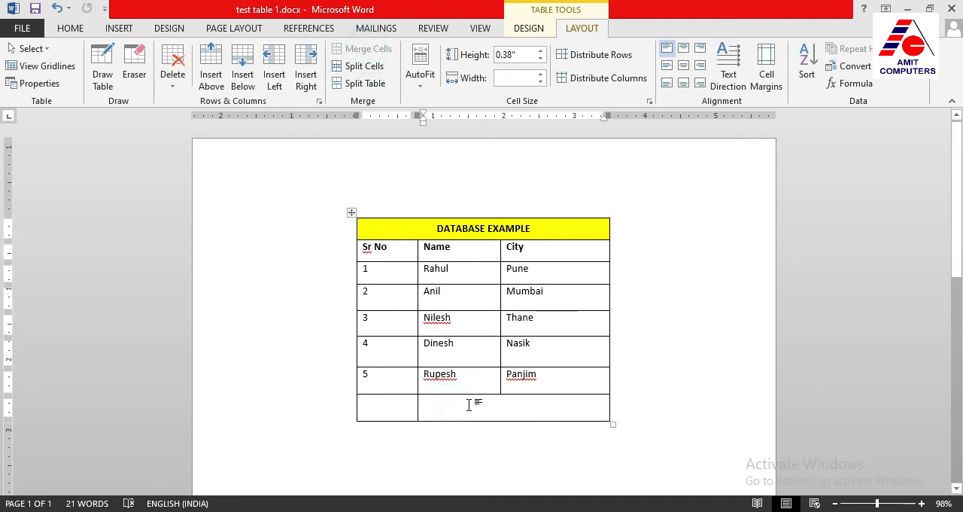
# Merge the bottom row's two remaining cells into one full-width cell
pyautogui.doubleClick(431, 404)
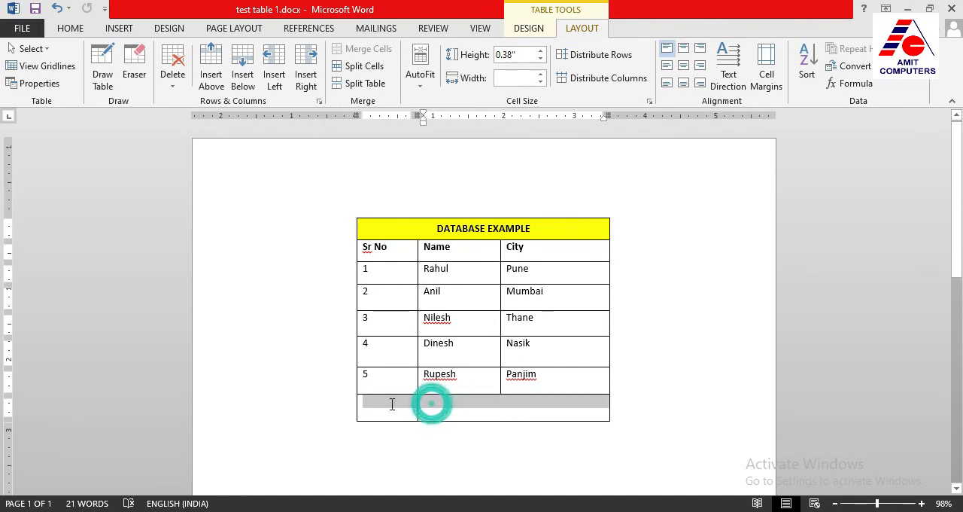
pyautogui.click(367, 48)
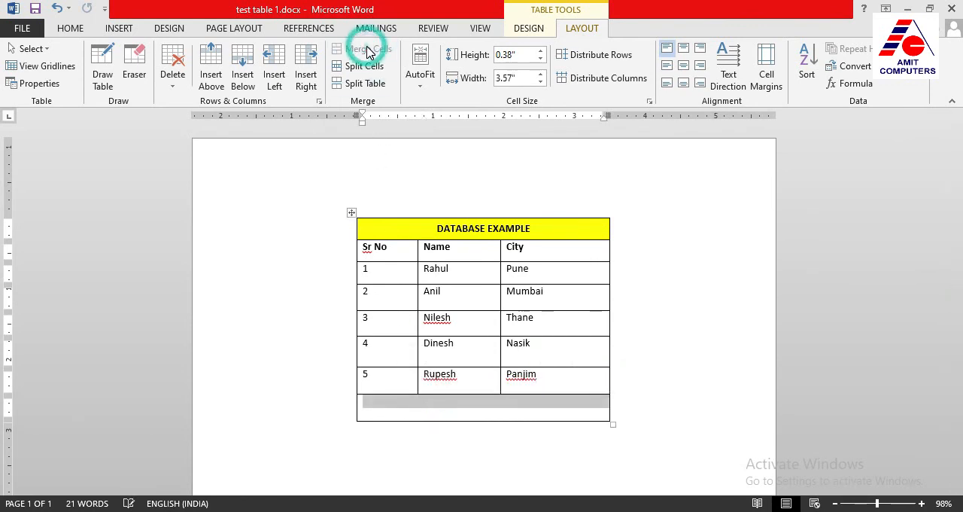
pyautogui.click(451, 403)
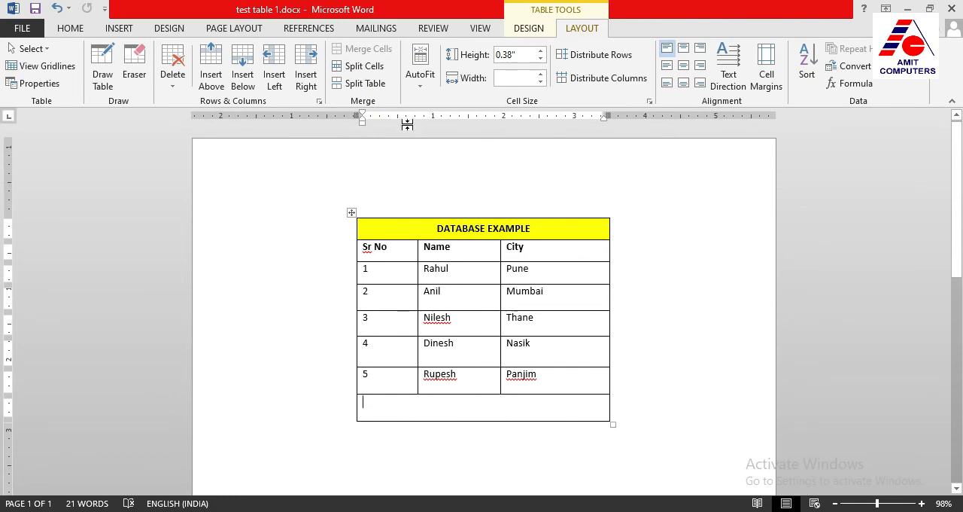
# Split the full-width bottom cell into 3 columns and 1 row
pyautogui.click(371, 73)
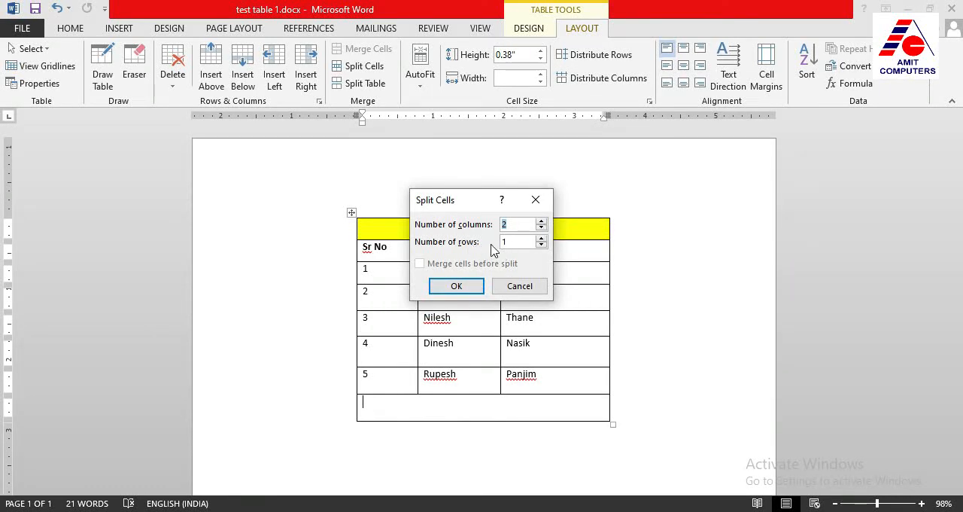
pyautogui.click(541, 223)
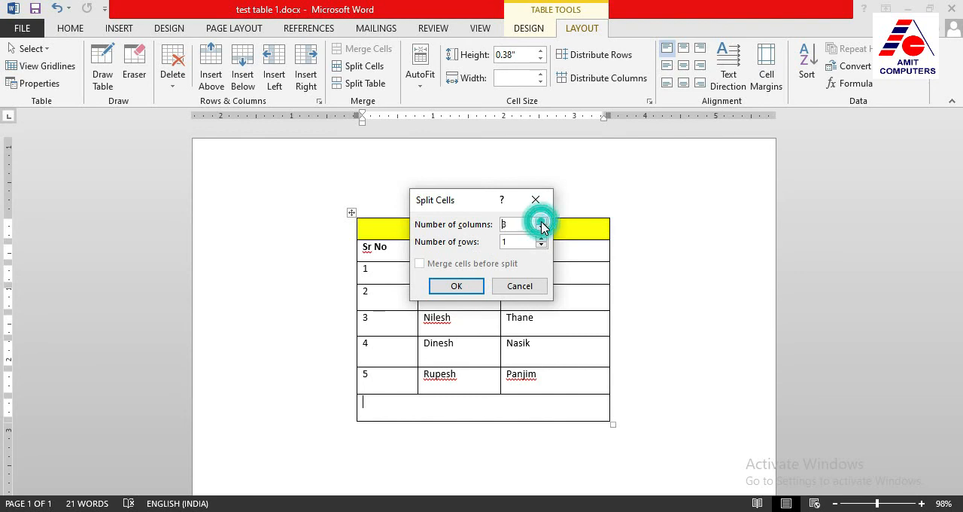
pyautogui.click(475, 286)
# Align the bottom row's two inner vertical borders with the column borders of the rows above
pyautogui.click(461, 407)
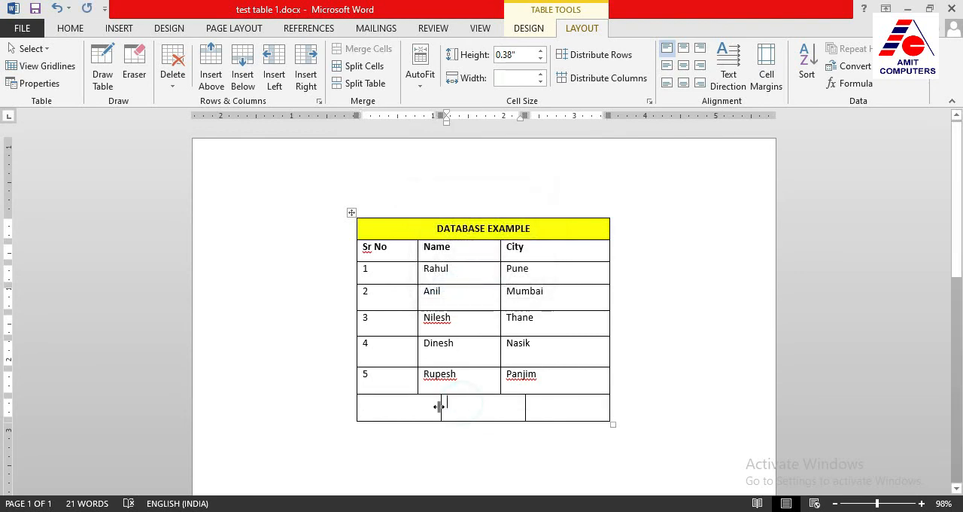
pyautogui.moveTo(440, 406); pyautogui.dragTo(426, 406)
pyautogui.moveTo(421, 406); pyautogui.dragTo(417, 407)
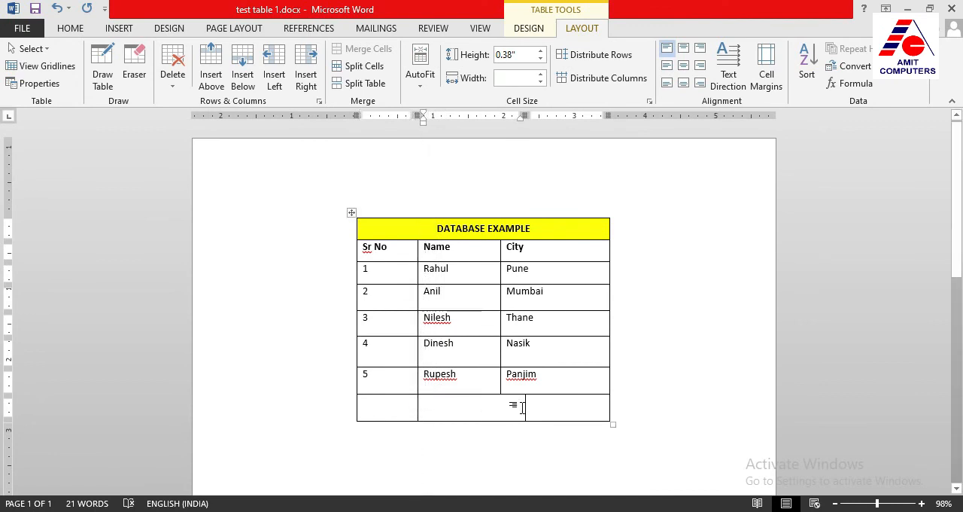
pyautogui.moveTo(525, 407); pyautogui.dragTo(501, 407)
pyautogui.click(549, 405)
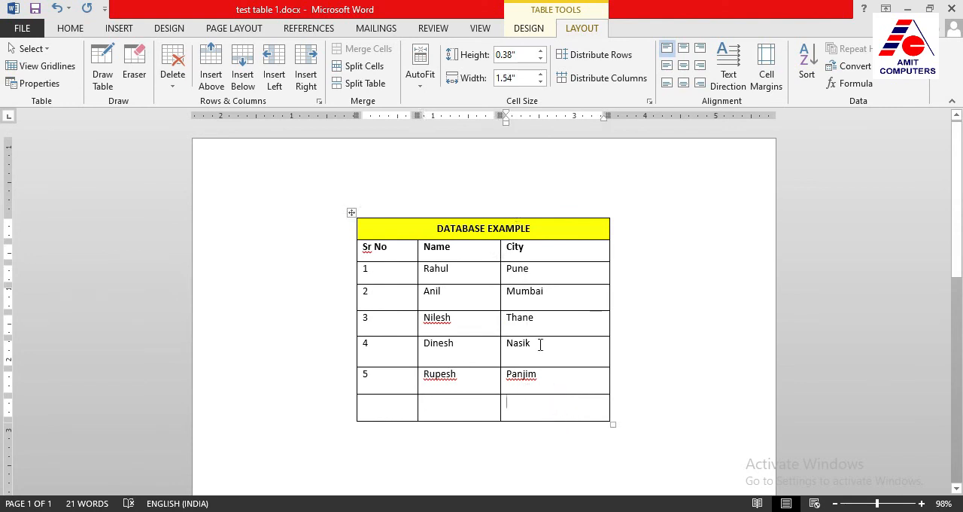
# Split the bottom row's City column cell into 3 columns and 1 row
pyautogui.scroll(-2, 564, 357)
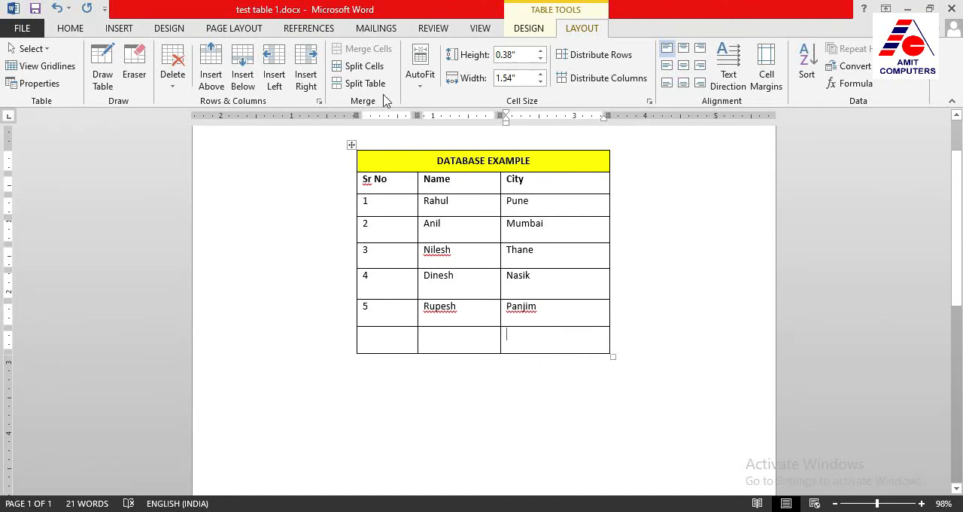
pyautogui.click(355, 67)
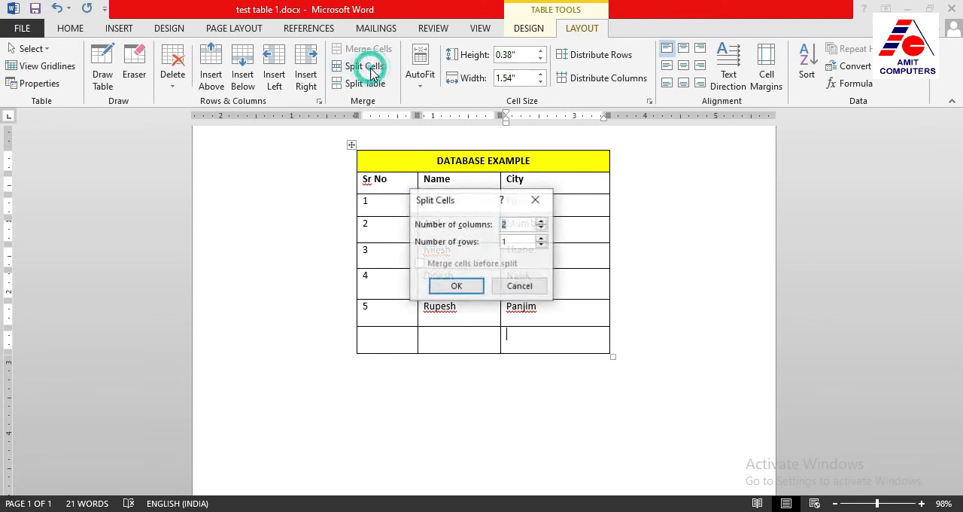
pyautogui.click(542, 222)
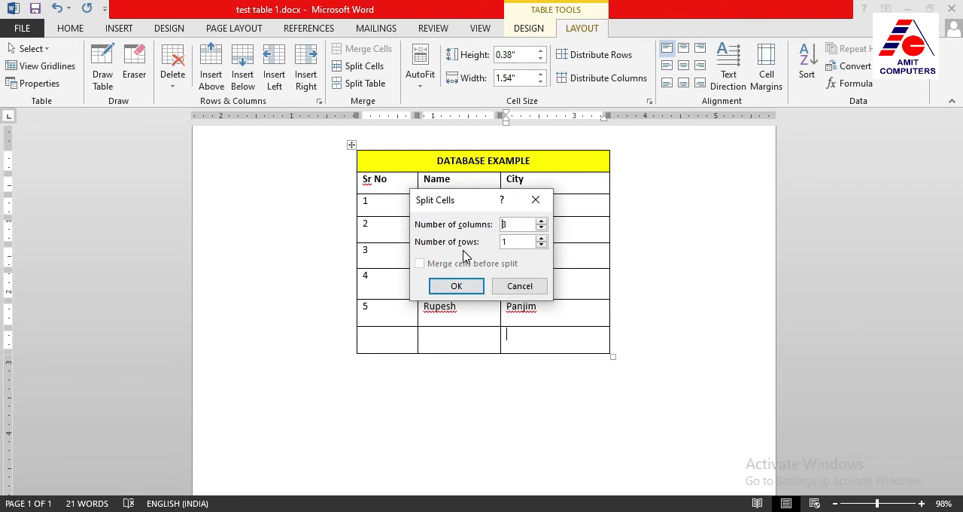
pyautogui.click(457, 286)
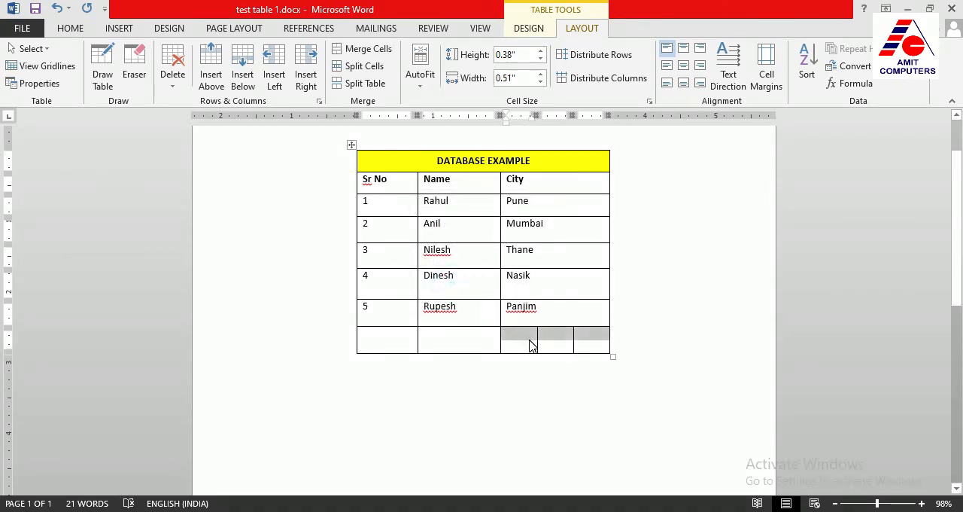
pyautogui.click(529, 339)
pyautogui.click(549, 343)
pyautogui.click(588, 340)
pyautogui.moveTo(588, 340); pyautogui.dragTo(535, 337)
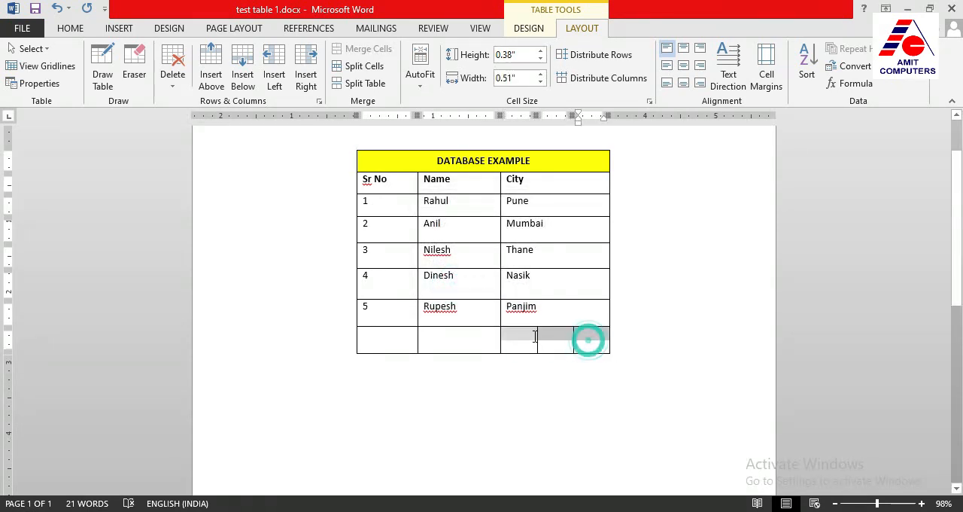
pyautogui.click(524, 338)
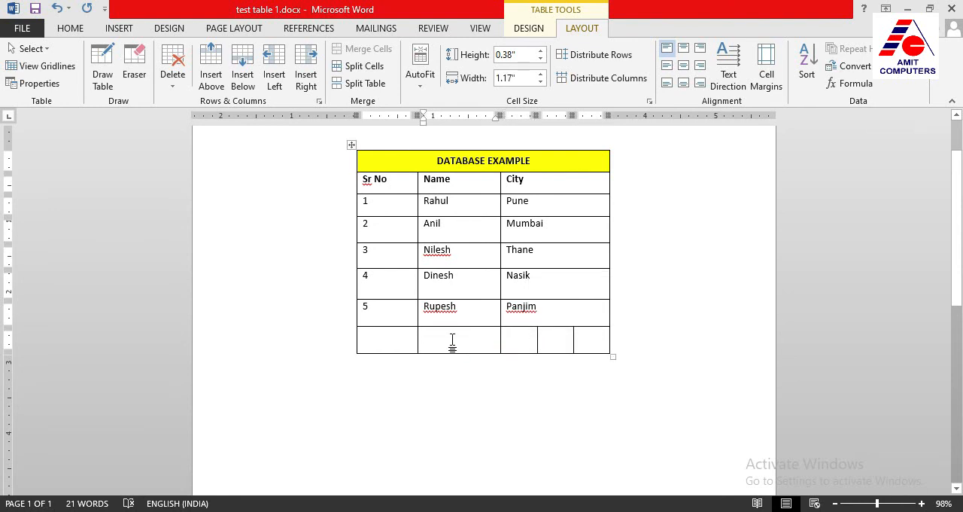
# Split the bottom row's Name column cell into 2 columns and 2 rows
pyautogui.click(359, 70)
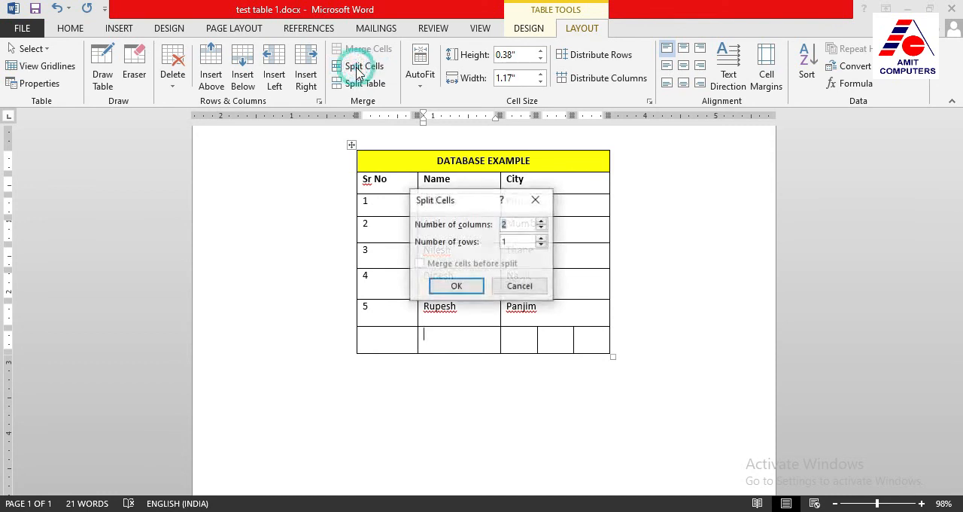
pyautogui.click(542, 238)
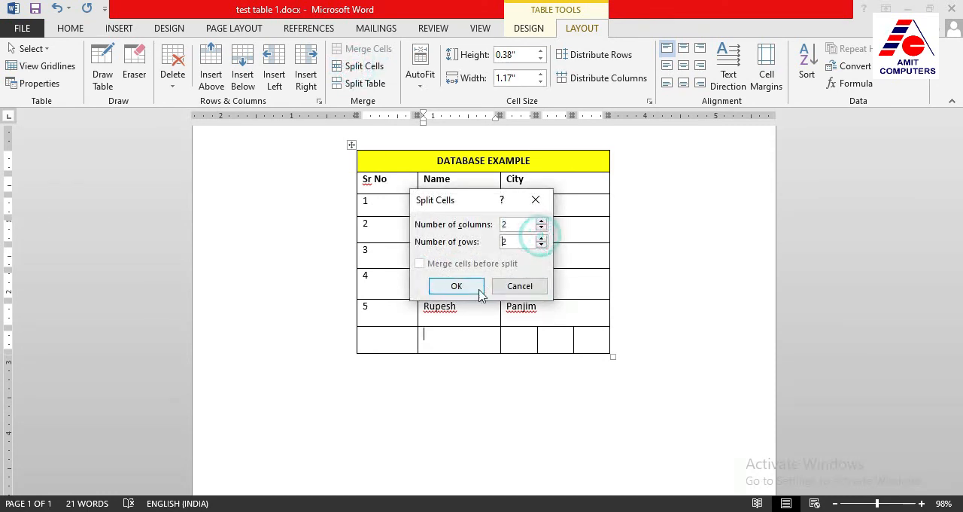
pyautogui.click(464, 289)
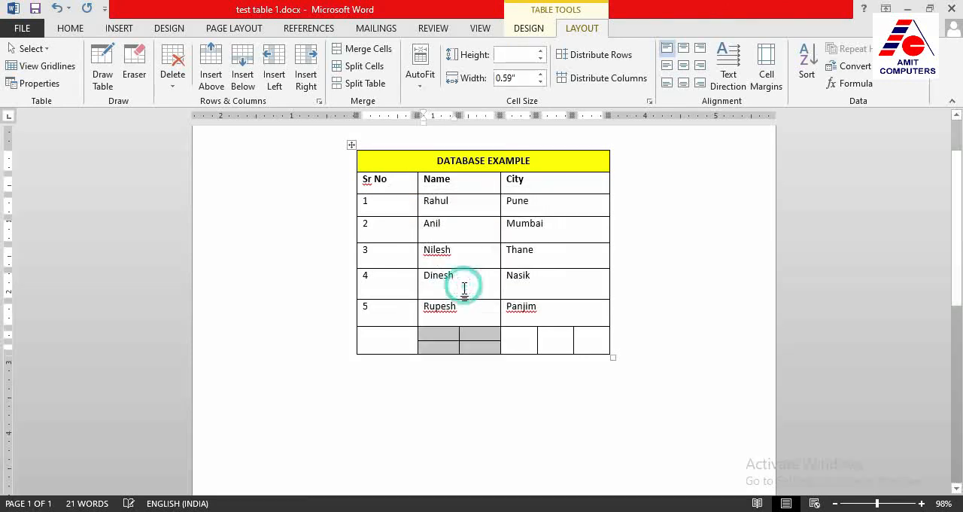
# Go through the small cells made by the split in the bottom row's Name column
pyautogui.click(443, 336)
pyautogui.click(471, 334)
pyautogui.click(443, 334)
pyautogui.click(480, 334)
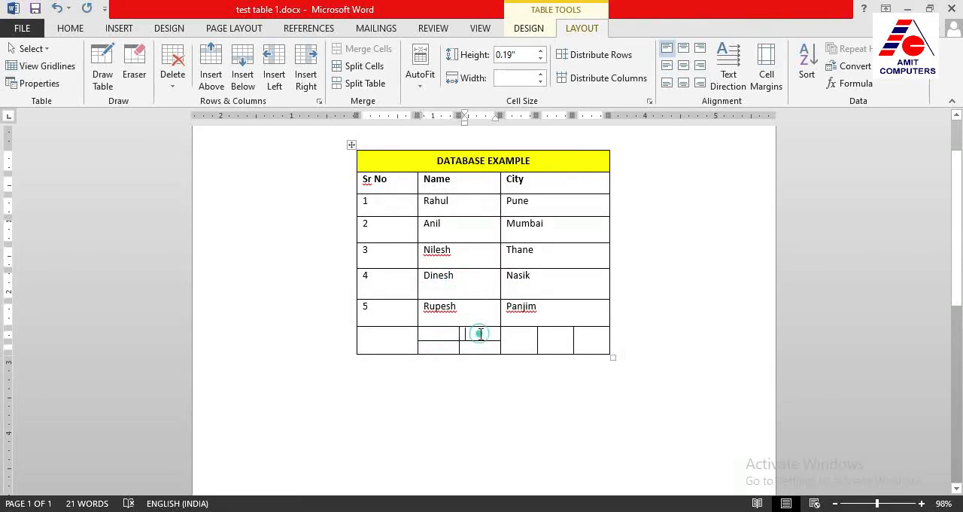
pyautogui.click(445, 348)
pyautogui.click(474, 335)
pyautogui.click(485, 350)
pyautogui.click(445, 336)
pyautogui.click(444, 346)
pyautogui.click(479, 346)
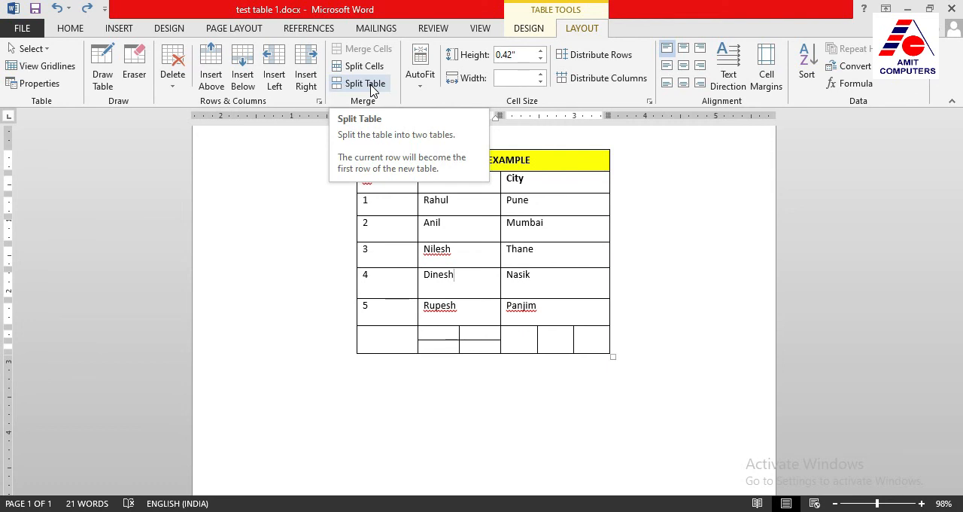
pyautogui.click(421, 375)
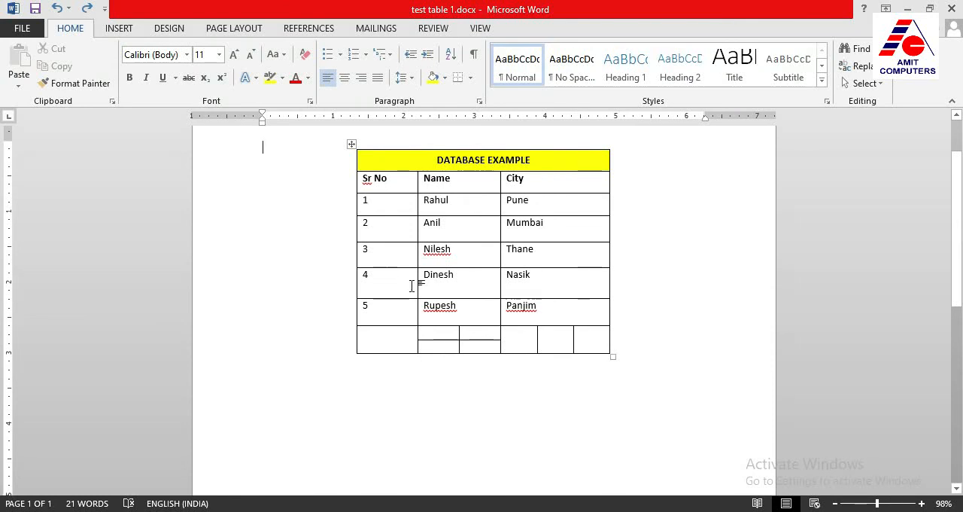
# Create a new blank document
pyautogui.click(23, 27)
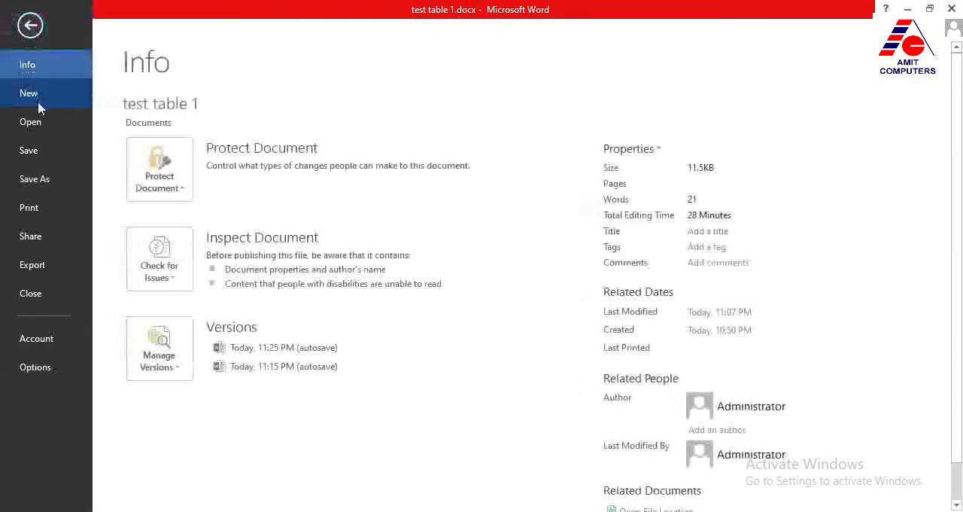
pyautogui.click(37, 96)
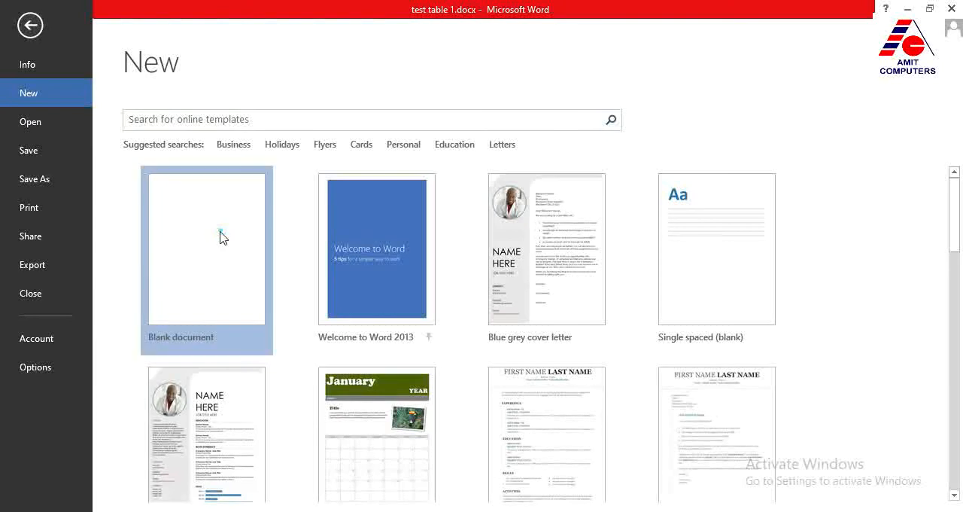
pyautogui.click(218, 236)
# Insert a table with 3 columns and 5 rows at the start of the blank document
pyautogui.click(122, 30)
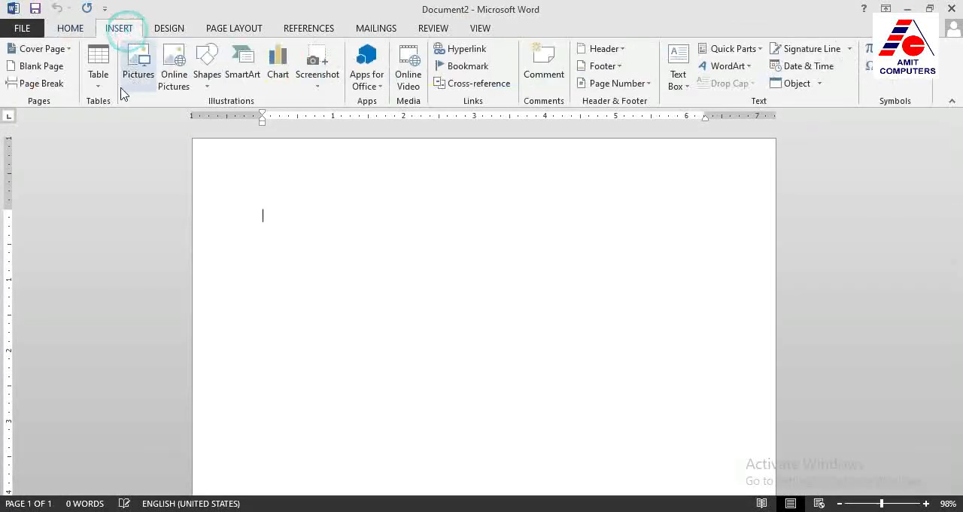
pyautogui.click(104, 89)
pyautogui.click(133, 237)
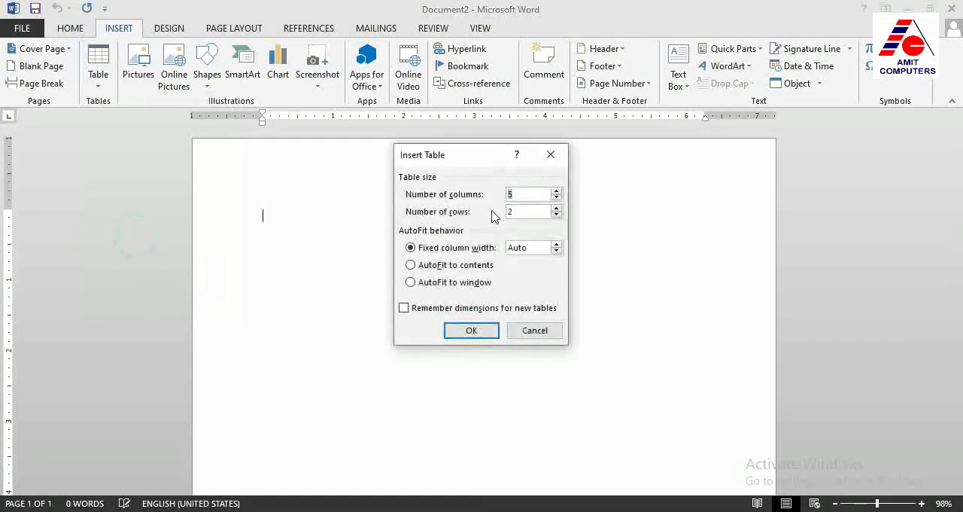
pyautogui.click(557, 198)
pyautogui.click(556, 198)
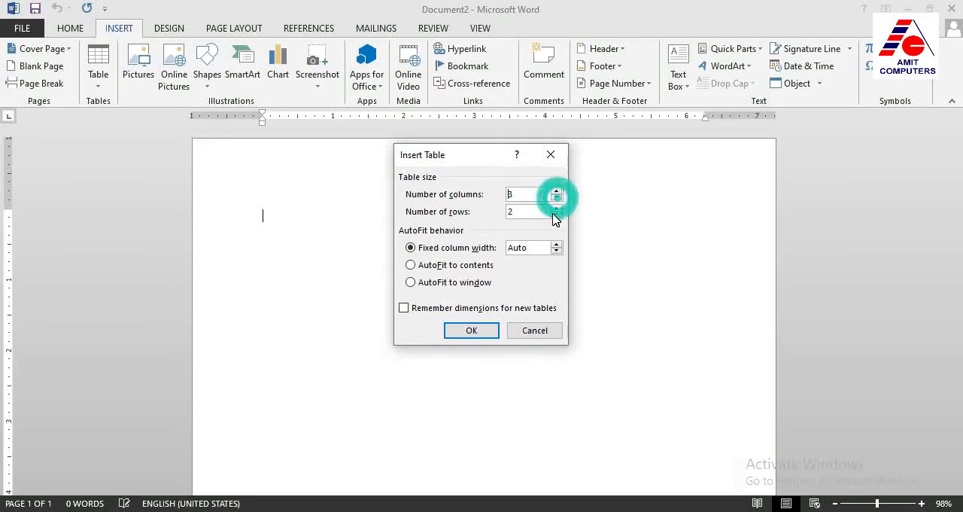
pyautogui.doubleClick(531, 212)
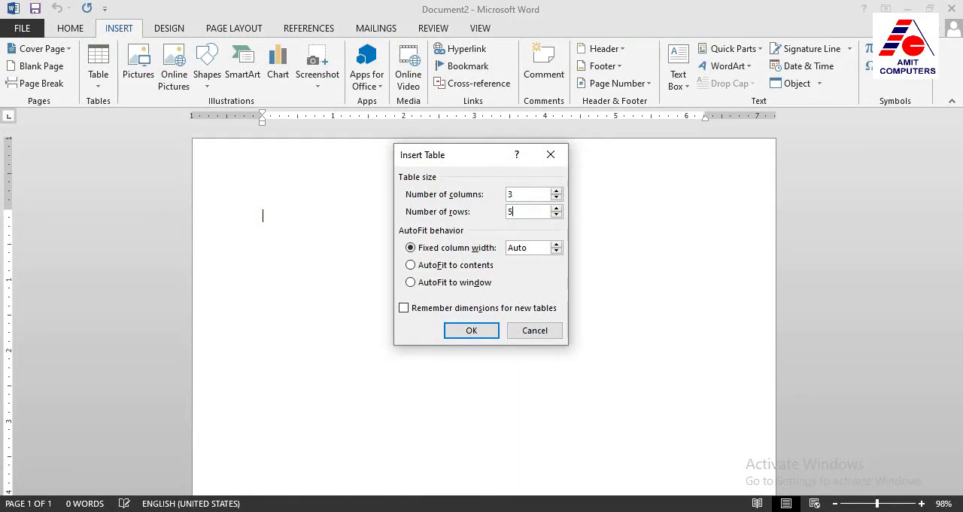
pyautogui.click(475, 331)
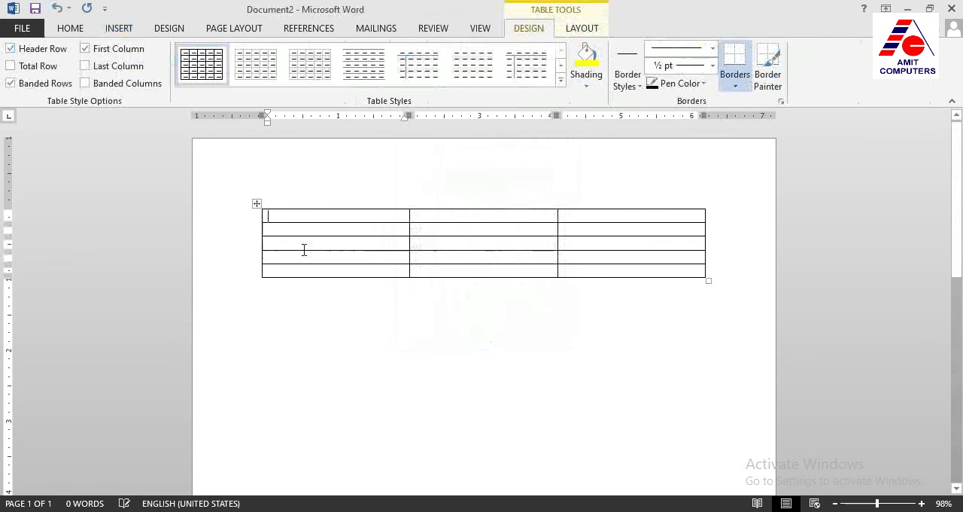
# Number the cells of the table's first column from 1 to 5
pyautogui.write('1')
pyautogui.press('Down')
pyautogui.write('2')
pyautogui.press('Down')
pyautogui.write('2')
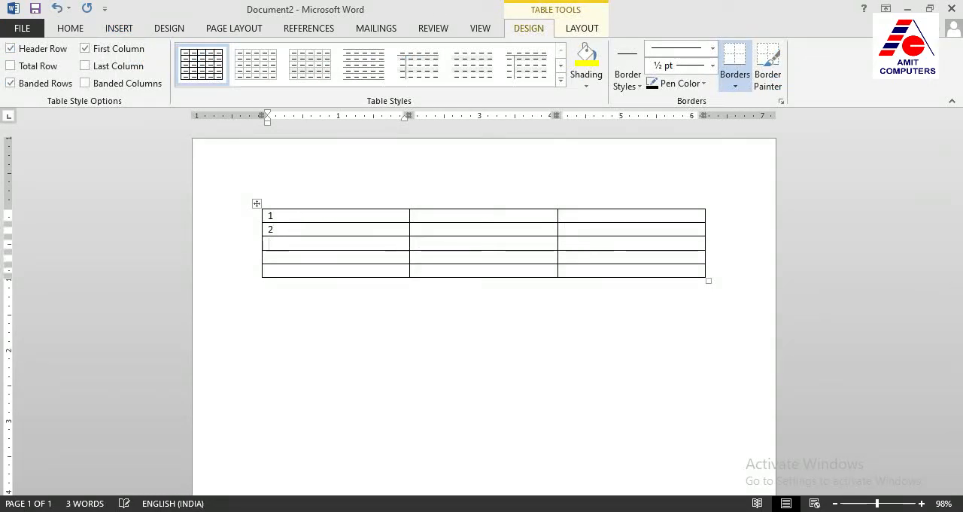
pyautogui.write(' 3 4')
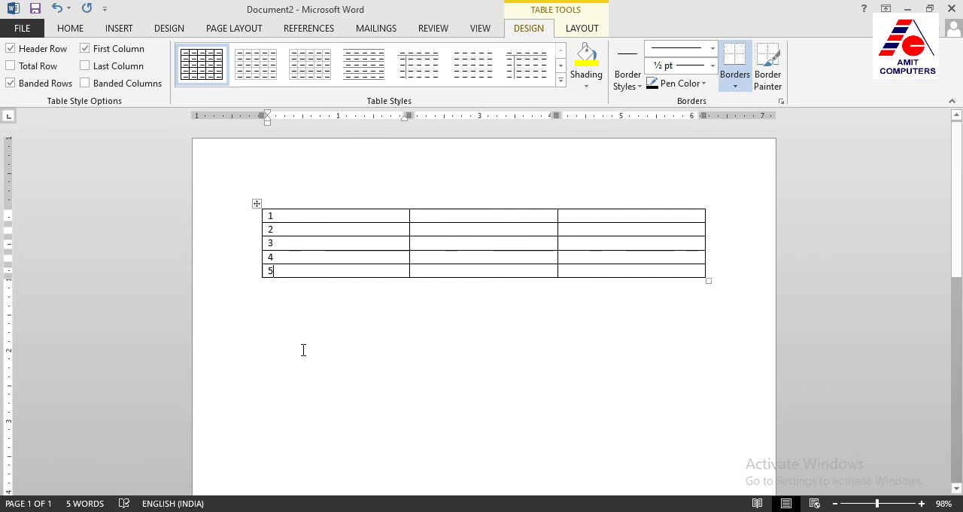
# Split the table in two so that row 3 starts the second table
pyautogui.click(288, 244)
pyautogui.click(586, 30)
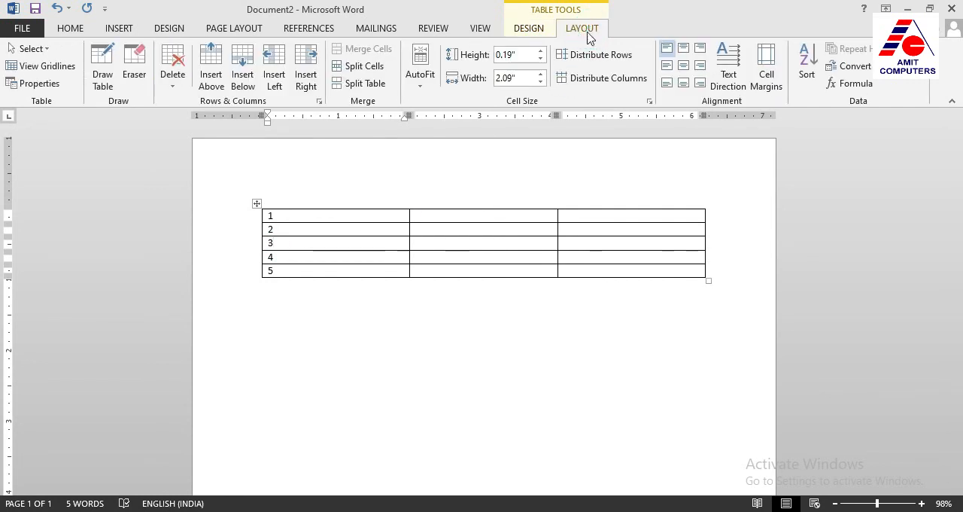
pyautogui.click(374, 86)
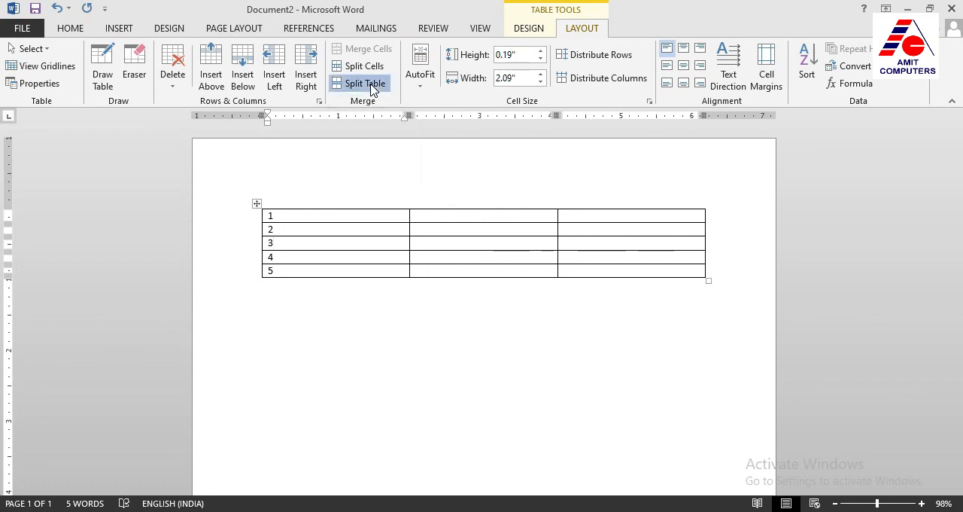
# Check the rows of the two separate tables and the gap between them
pyautogui.click(286, 216)
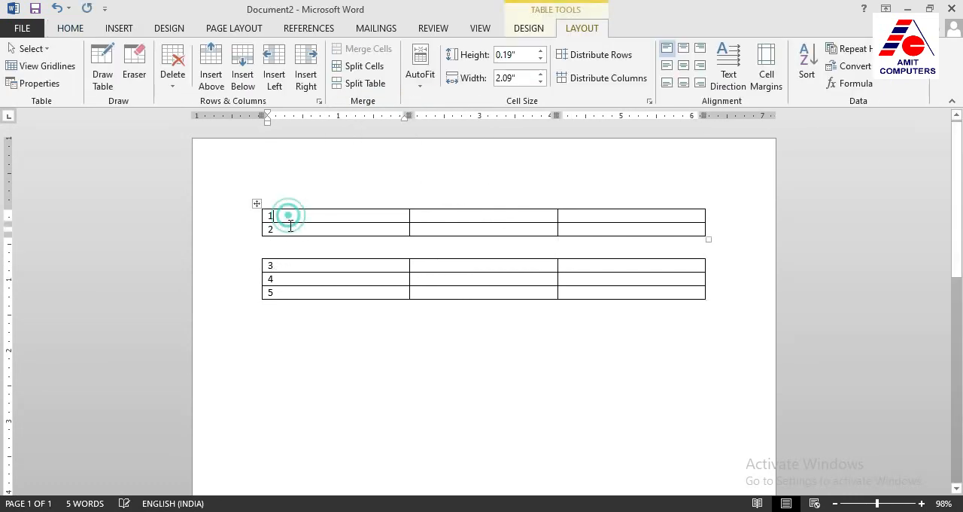
pyautogui.click(288, 250)
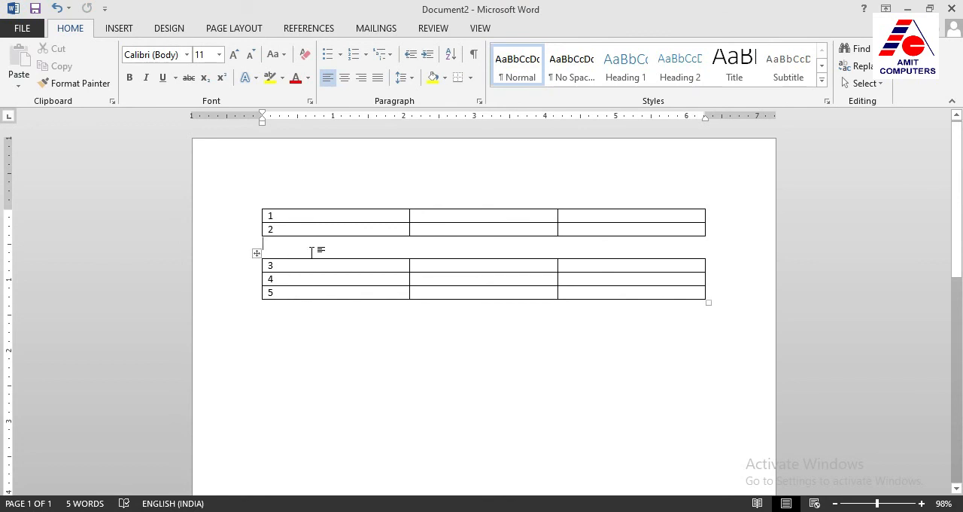
pyautogui.click(312, 292)
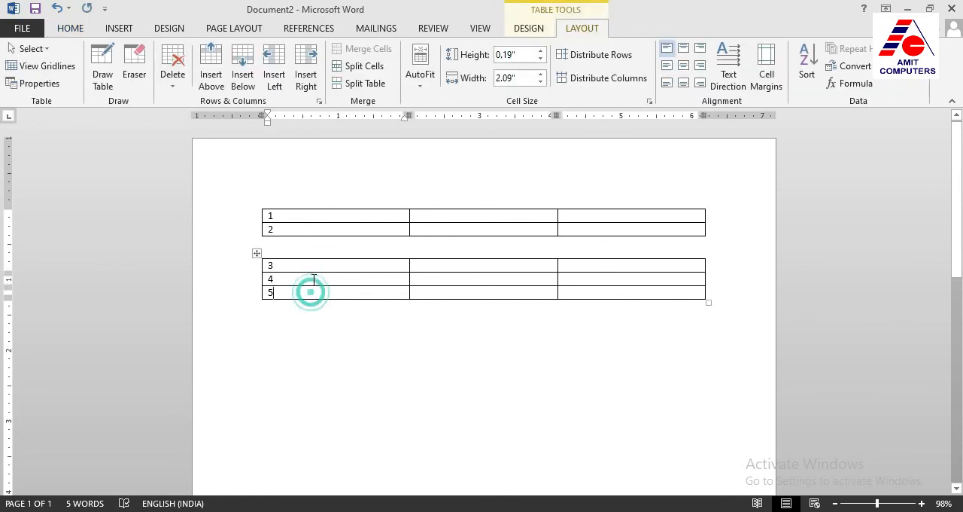
pyautogui.click(313, 213)
pyautogui.click(308, 228)
pyautogui.click(305, 262)
pyautogui.click(299, 279)
pyautogui.click(299, 290)
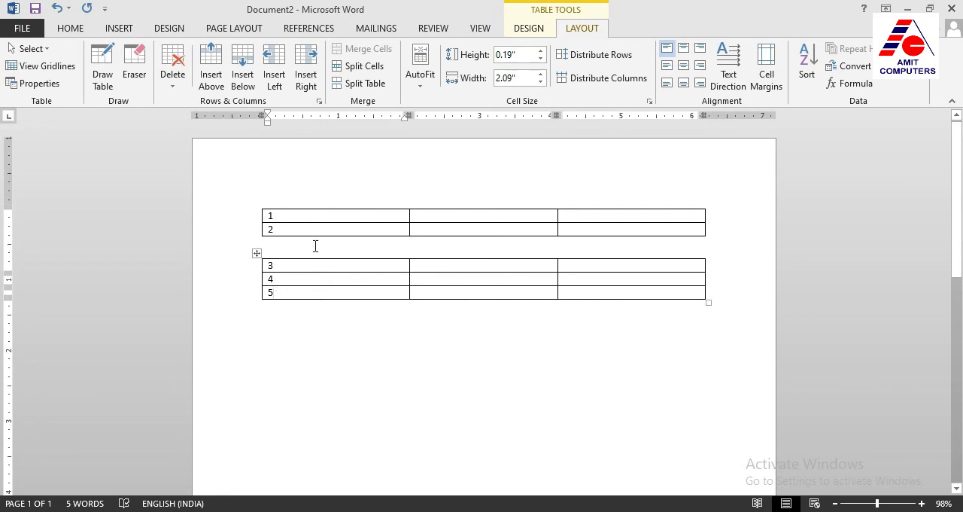
# Split the lower table so that row 4 starts a third table
pyautogui.click(284, 278)
pyautogui.click(366, 85)
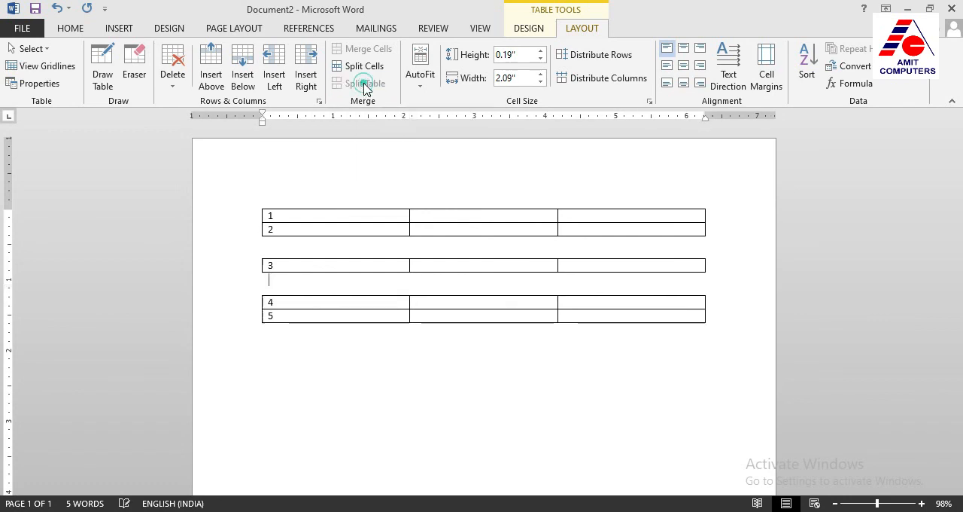
pyautogui.click(278, 247)
pyautogui.click(275, 275)
pyautogui.click(354, 229)
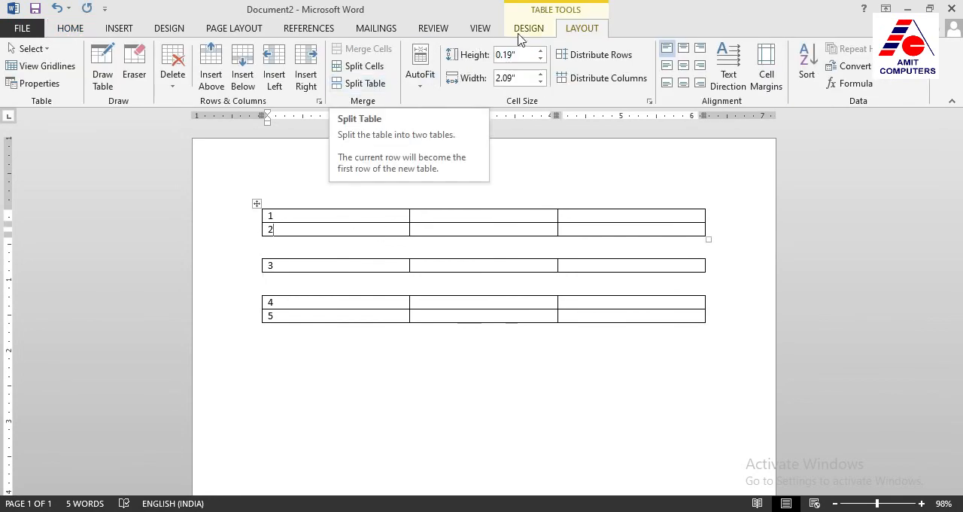
pyautogui.click(291, 231)
pyautogui.click(118, 30)
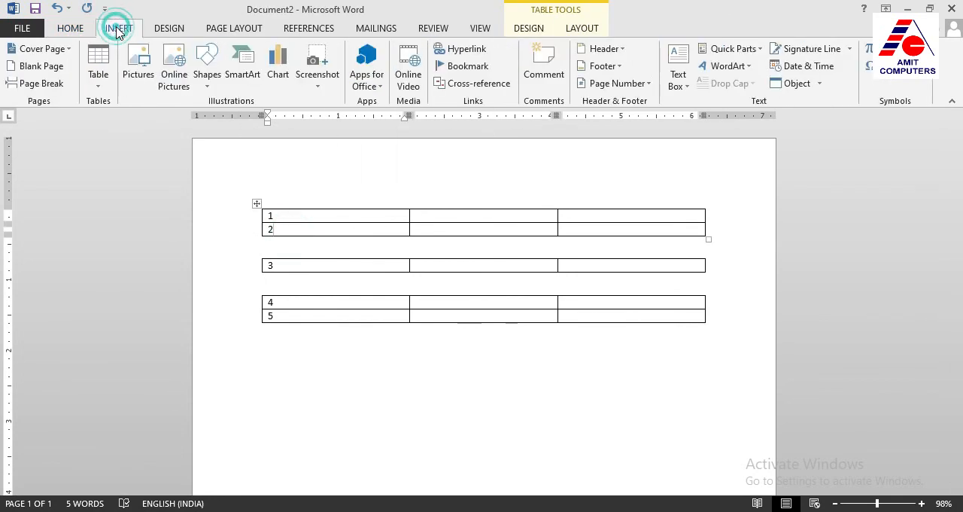
pyautogui.click(103, 84)
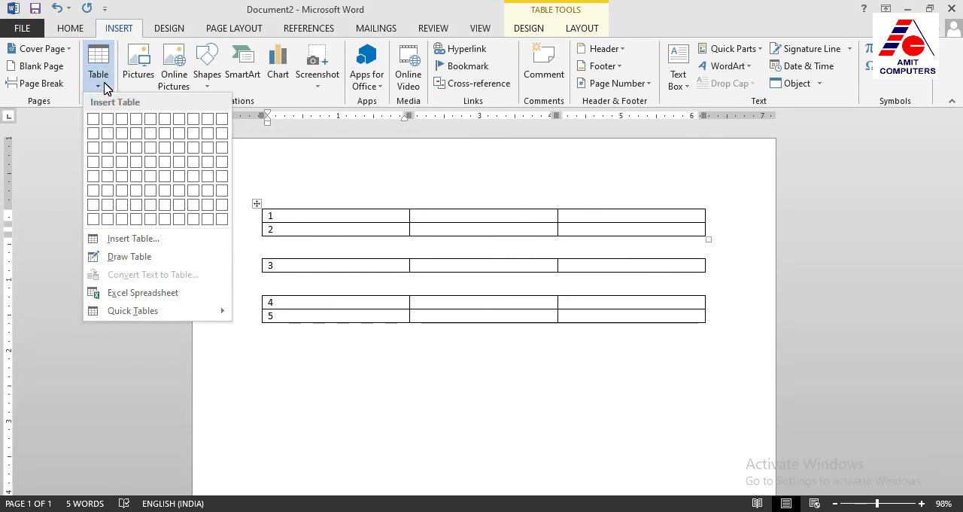
pyautogui.click(98, 83)
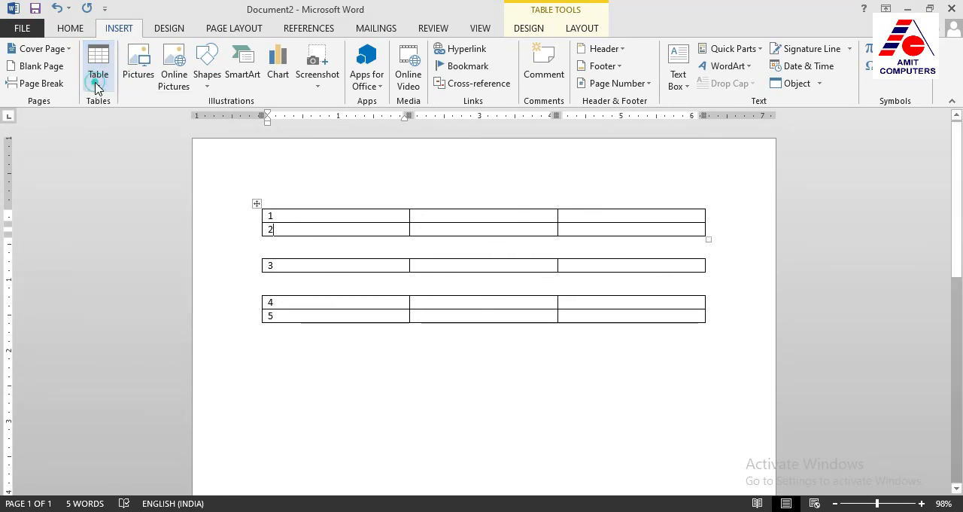
pyautogui.click(582, 30)
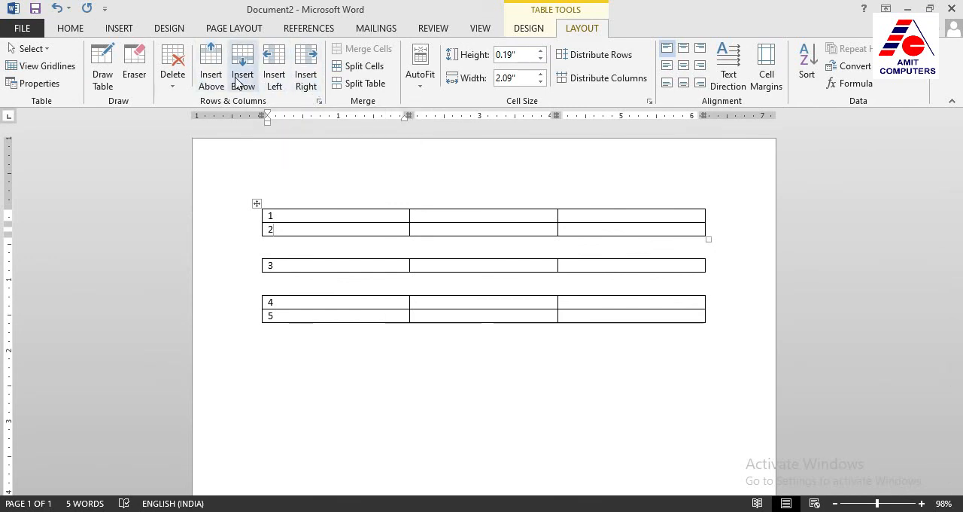
pyautogui.click(173, 69)
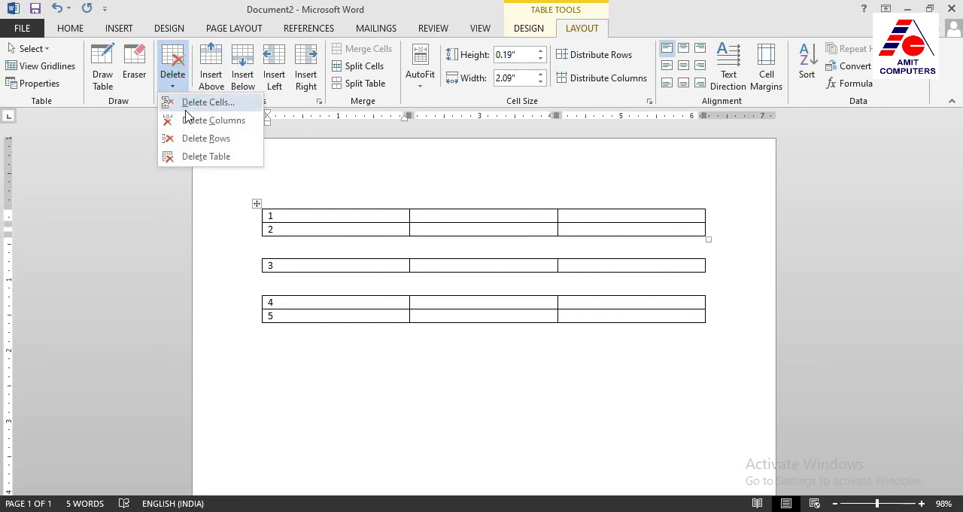
pyautogui.click(470, 227)
pyautogui.click(529, 28)
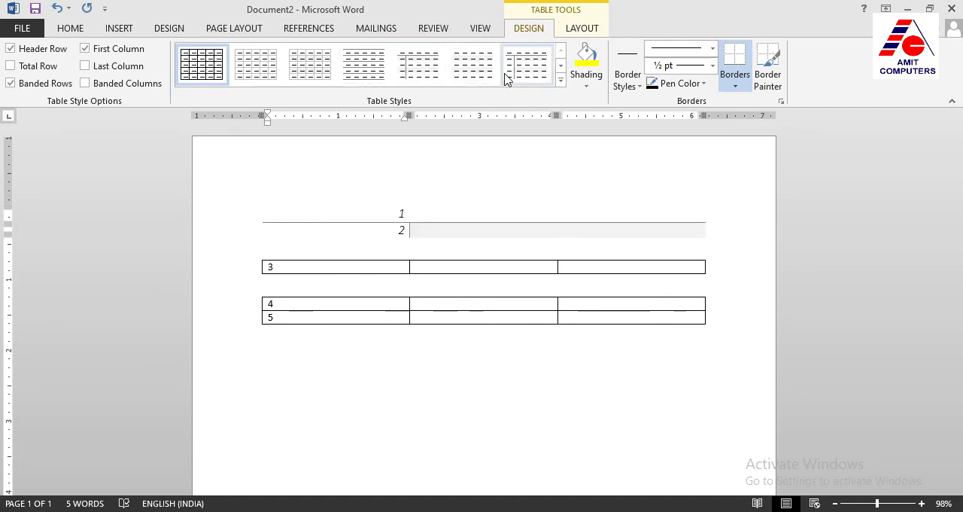
pyautogui.click(741, 93)
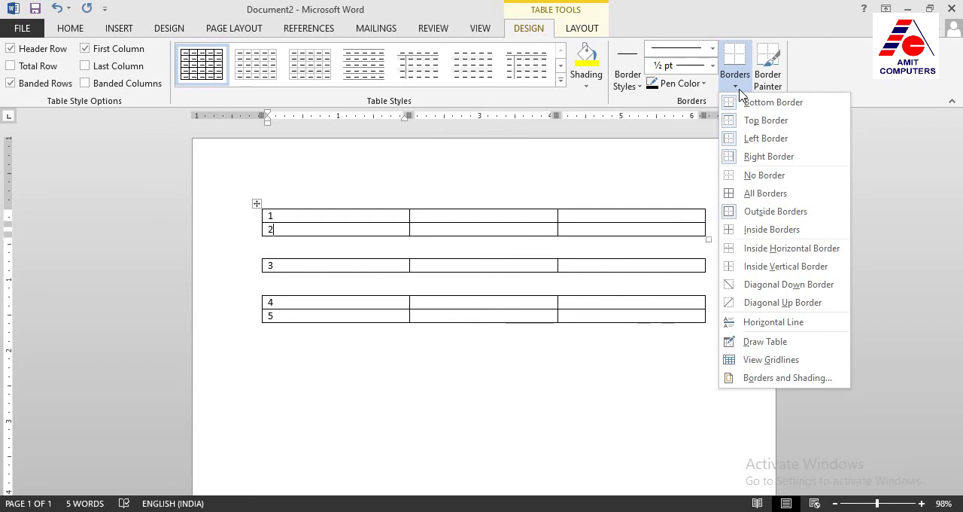
pyautogui.click(736, 90)
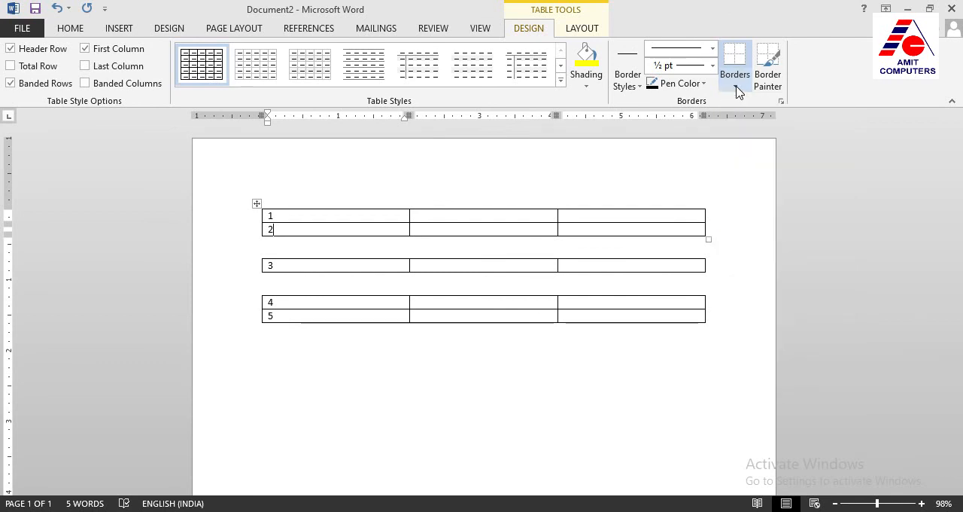
pyautogui.click(582, 30)
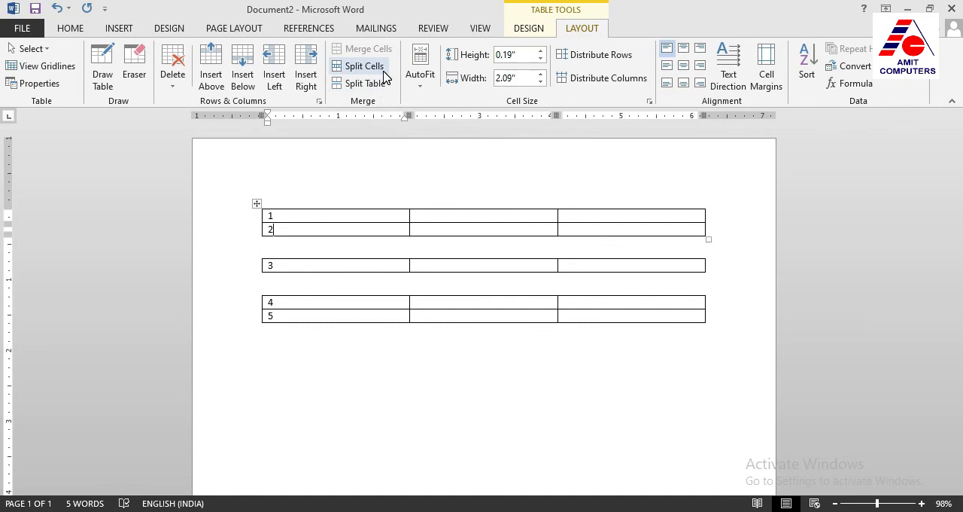
pyautogui.click(300, 216)
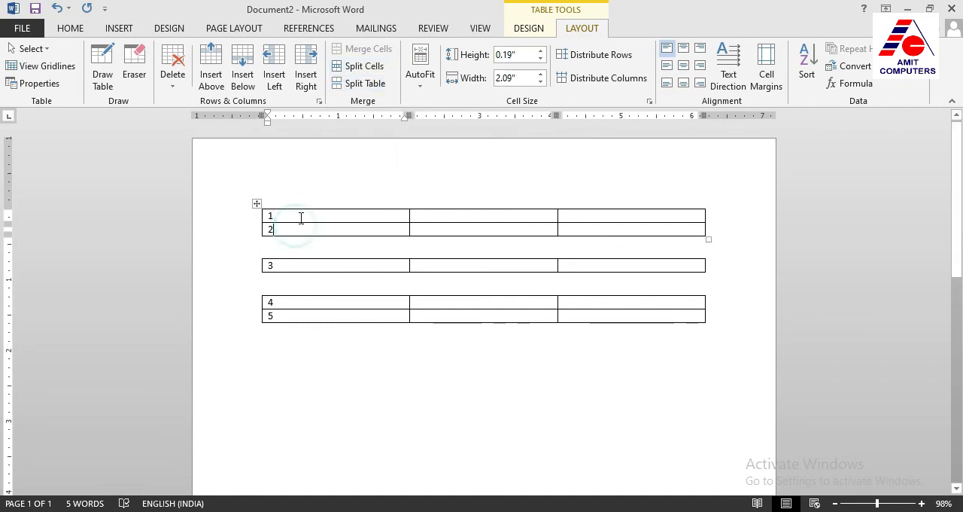